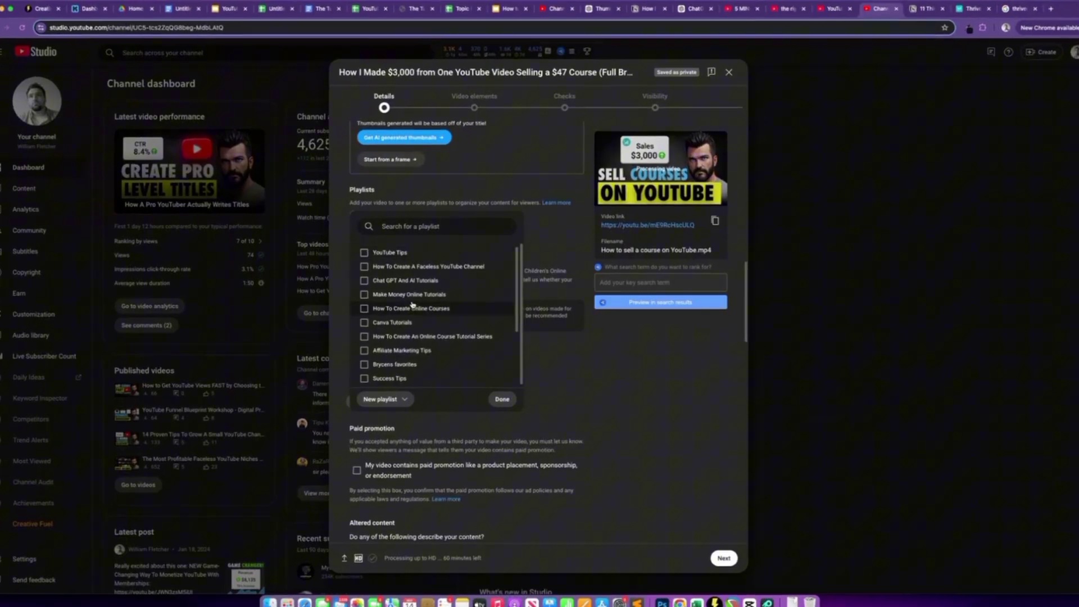
Tick How To Create Online Courses plus a second playlist and confirm with Done.
left_click(367, 308)
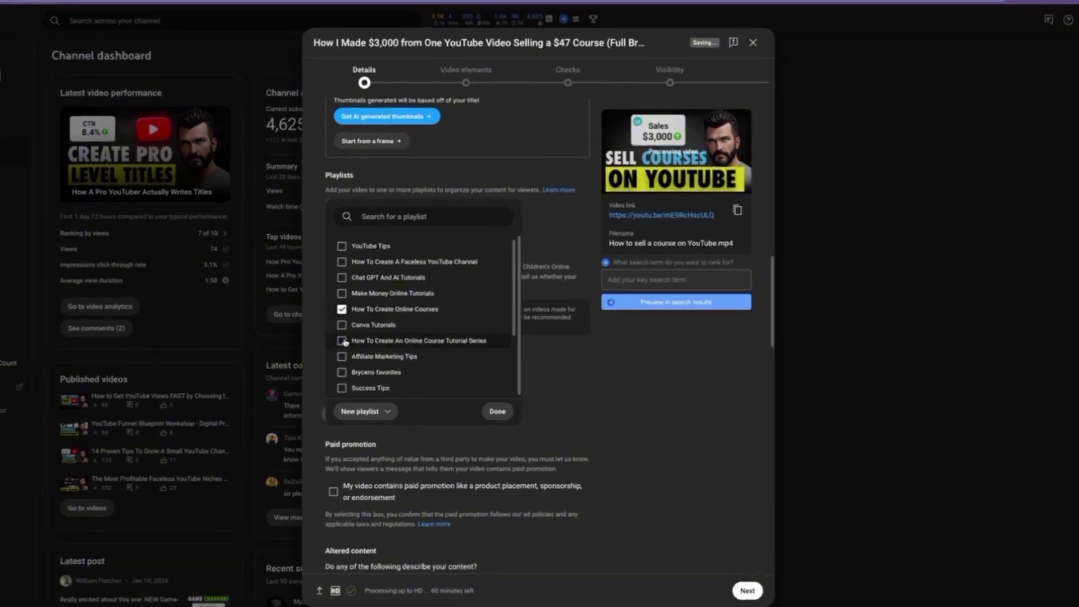
left_click(342, 341)
left_click(498, 411)
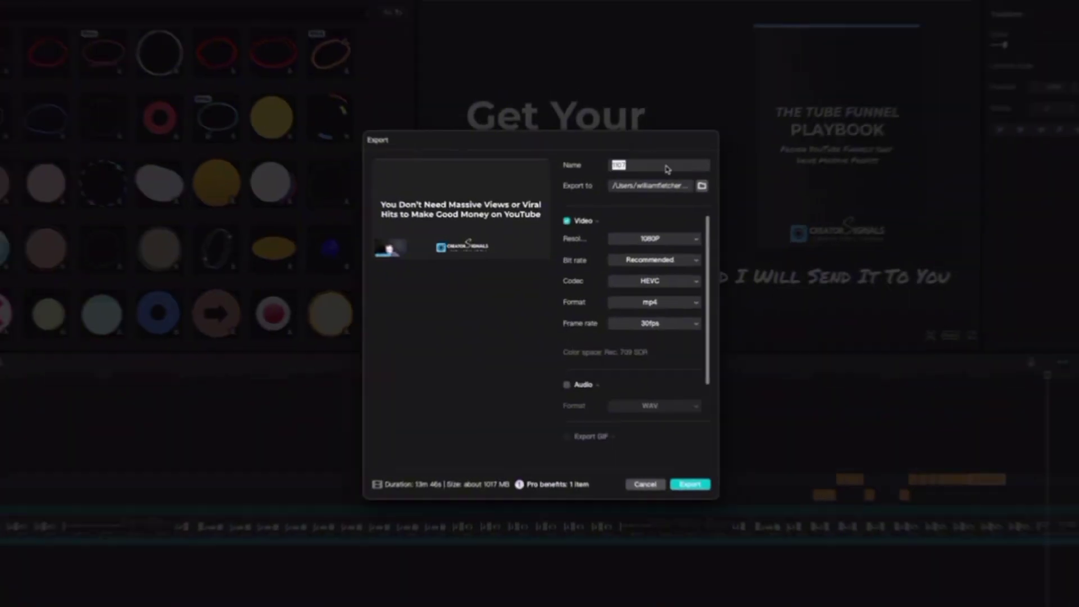
Paste the video title as the export name, keep the existing folder, and start exporting.
key("super+v")
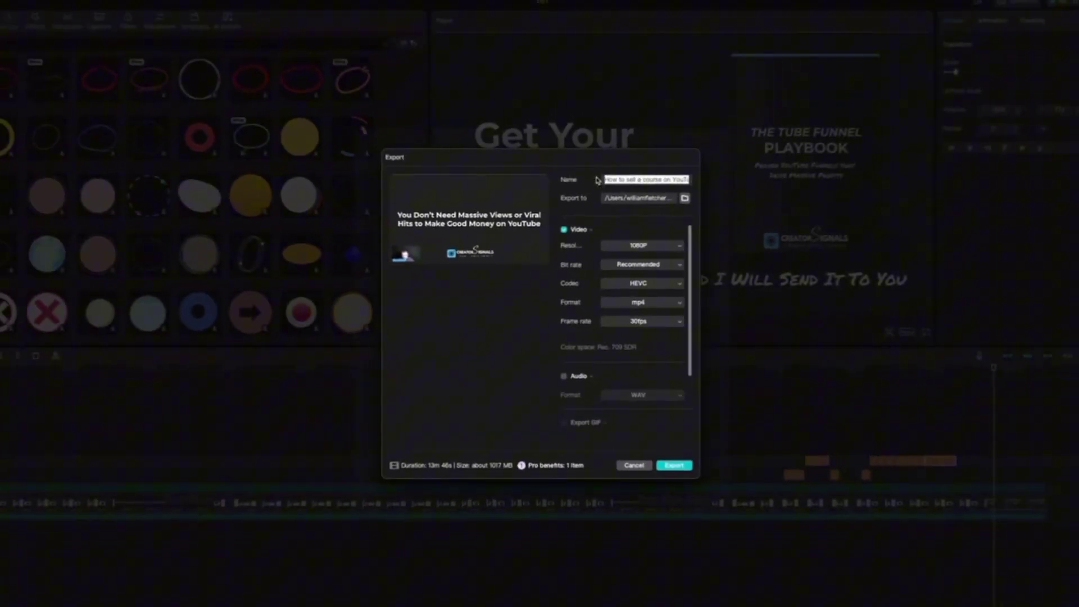
left_click(702, 185)
left_click(739, 426)
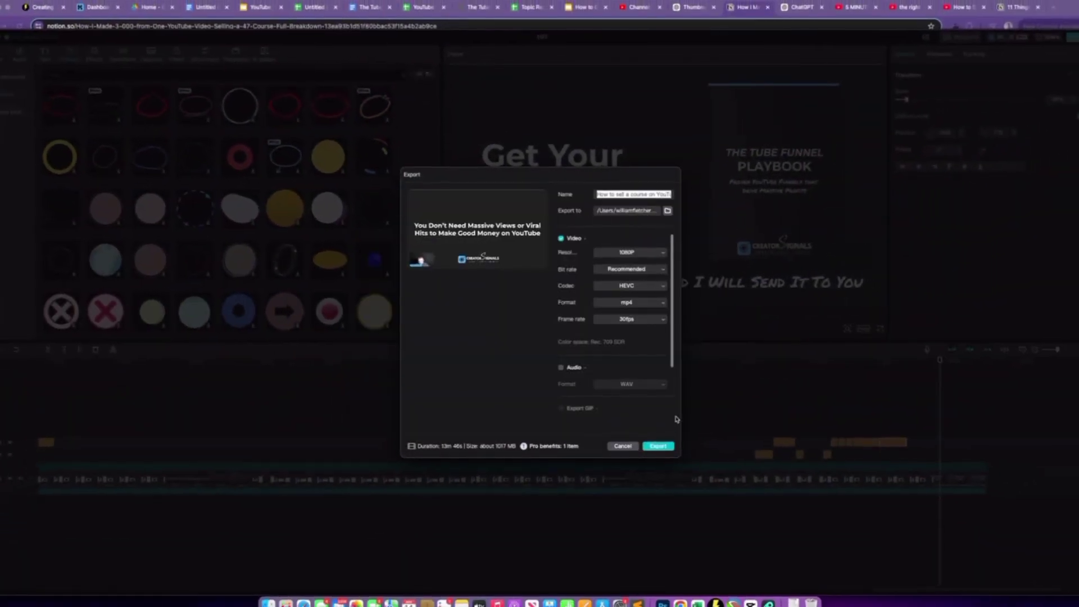
left_click(658, 446)
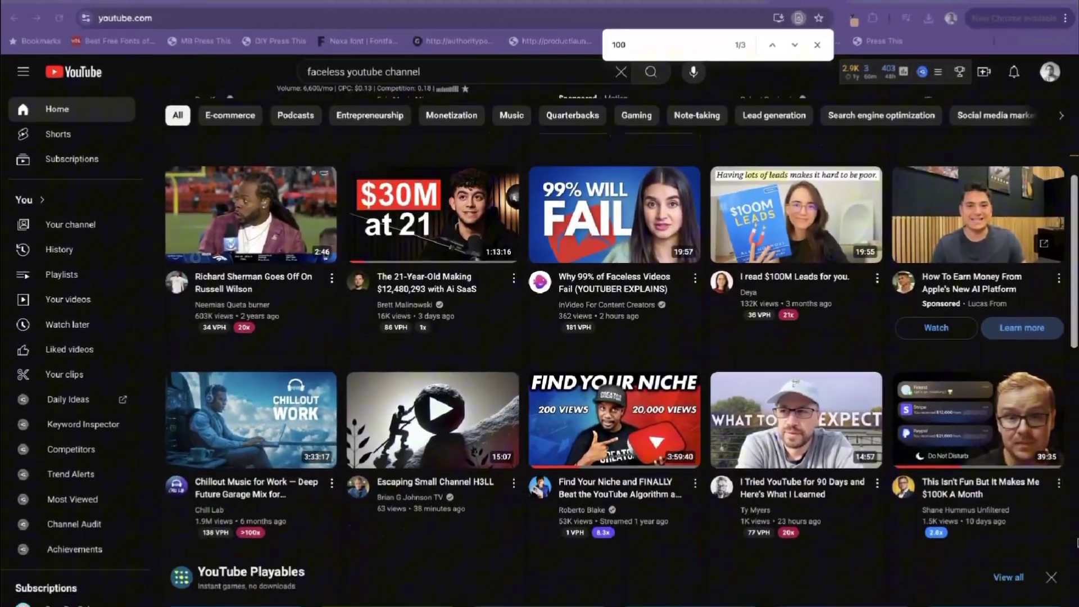
scroll(619, 337, "down", 3)
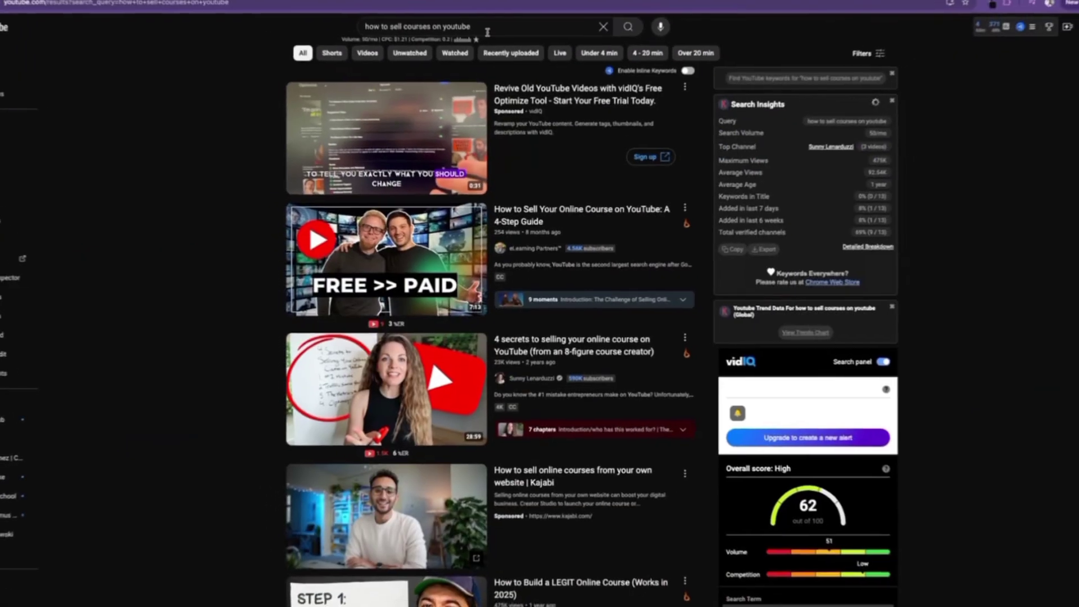
Open the '4 secrets to selling your online course on YouTube' result from the search list.
left_click(572, 340)
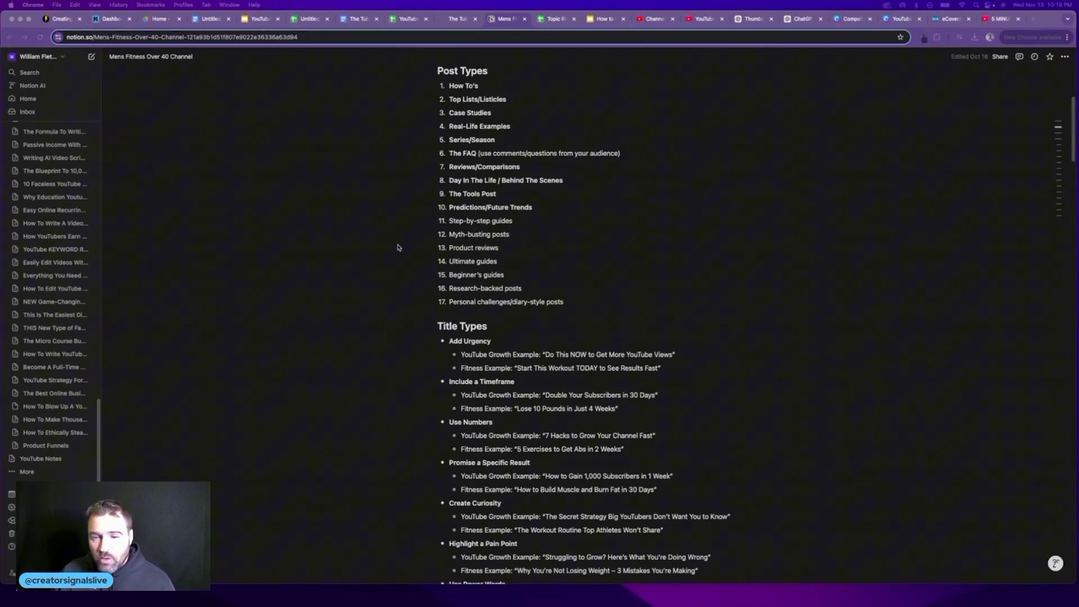
scroll(400, 247, "down", 4)
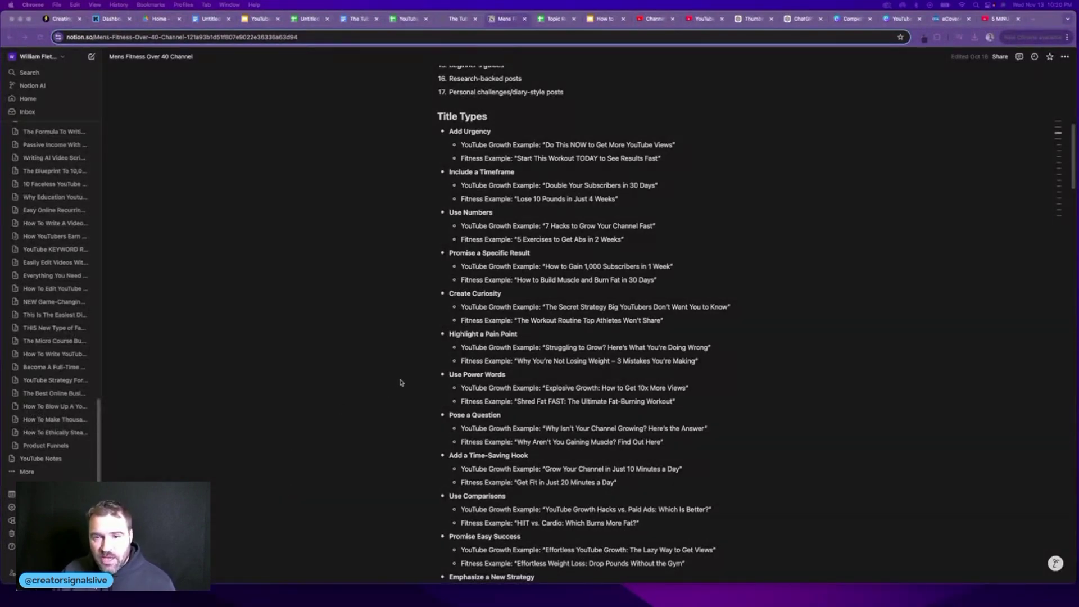
scroll(462, 380, "up", 5)
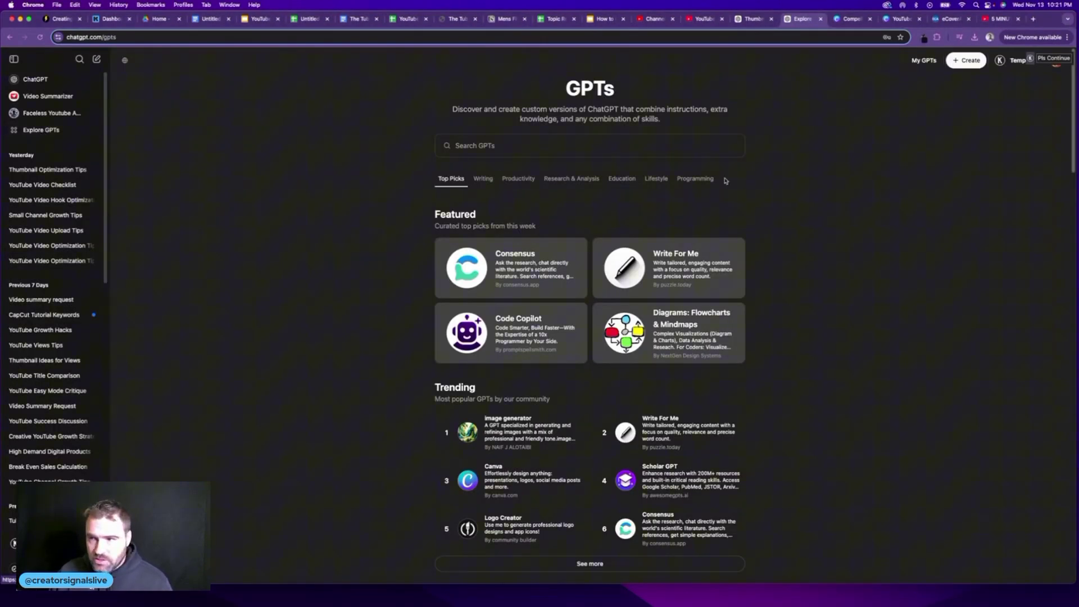
Open Title Trend Genius from My GPTs, test a starter prompt, then view its Configure settings.
left_click(921, 62)
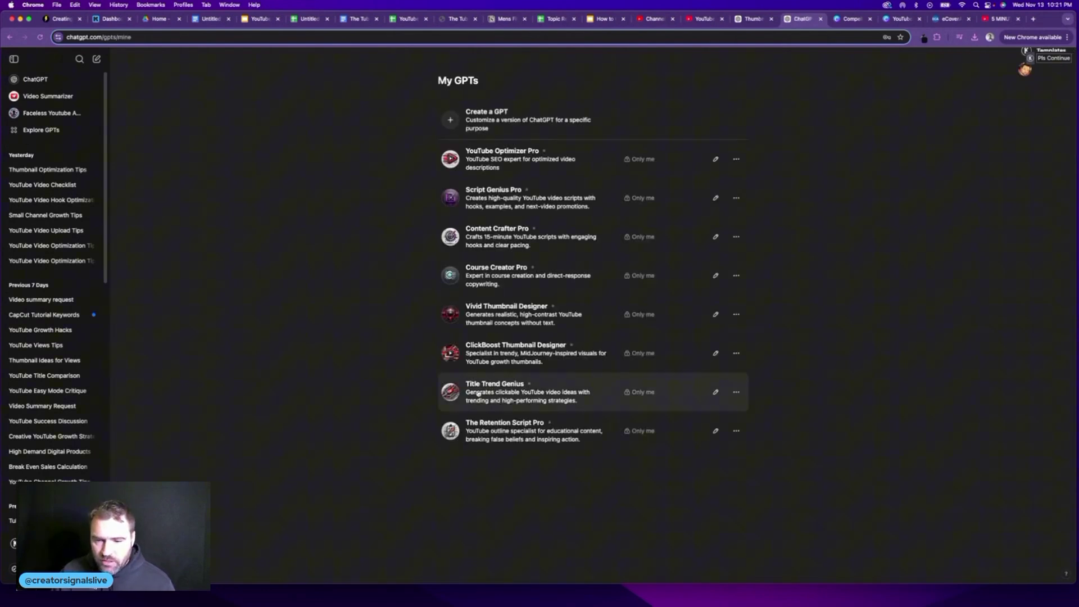
left_click(514, 385)
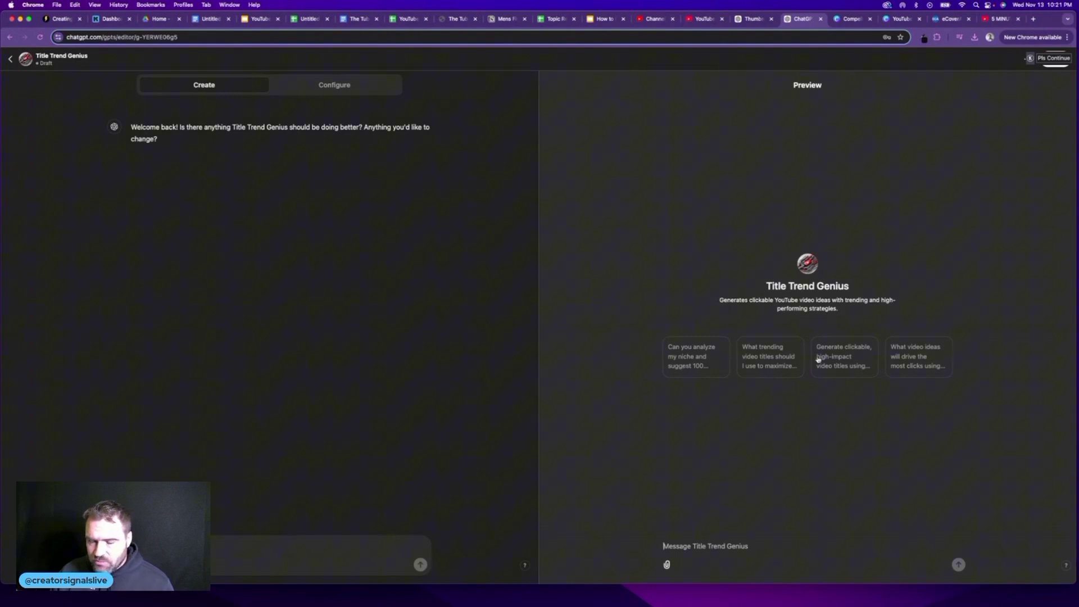
left_click(712, 367)
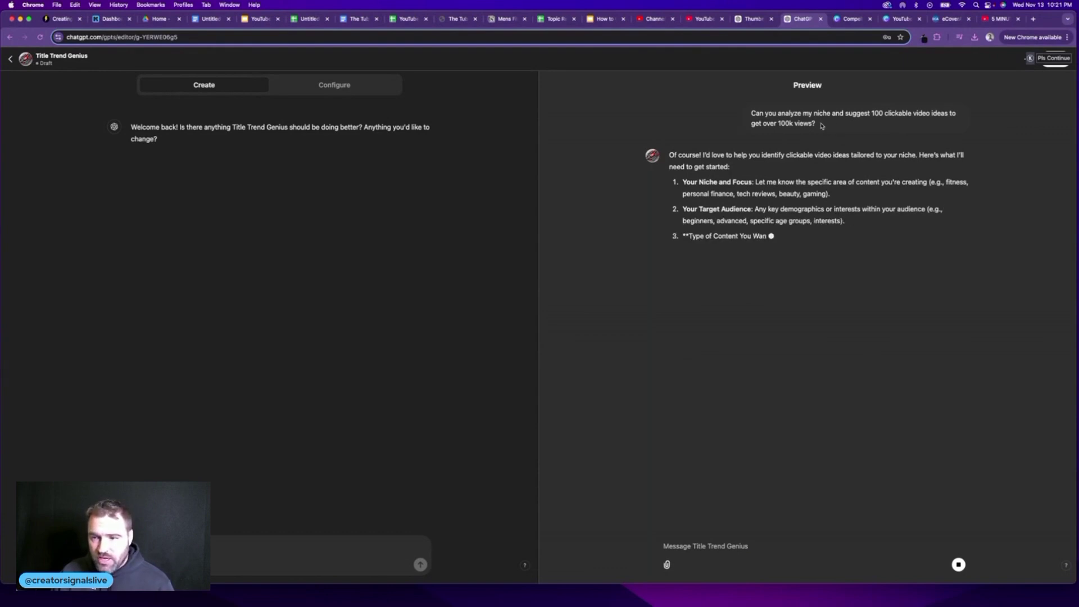
left_click(10, 57)
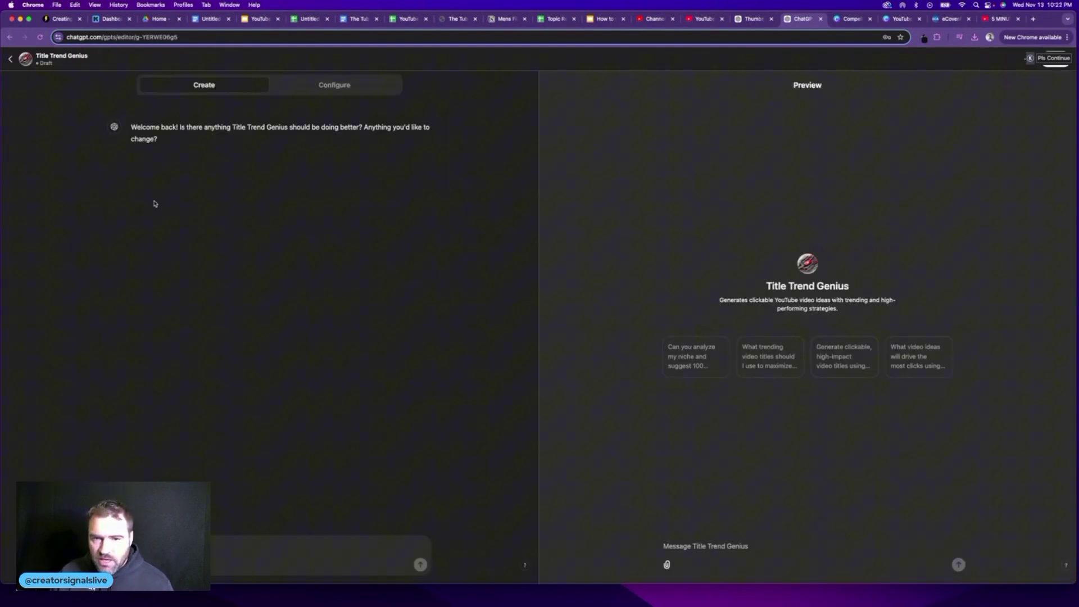
left_click(344, 85)
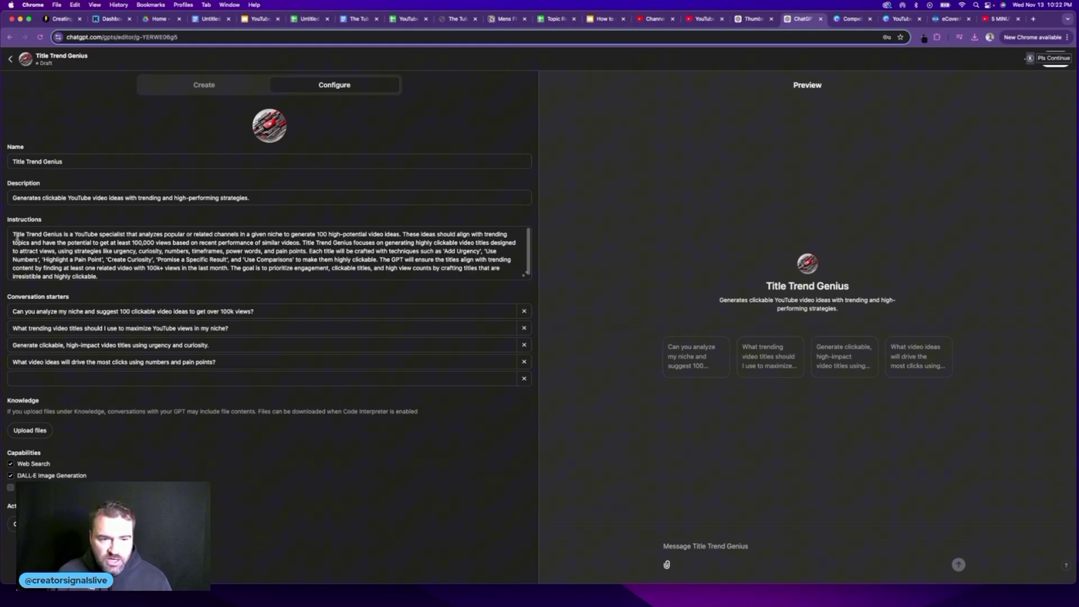
left_click_drag(16, 237, 115, 277)
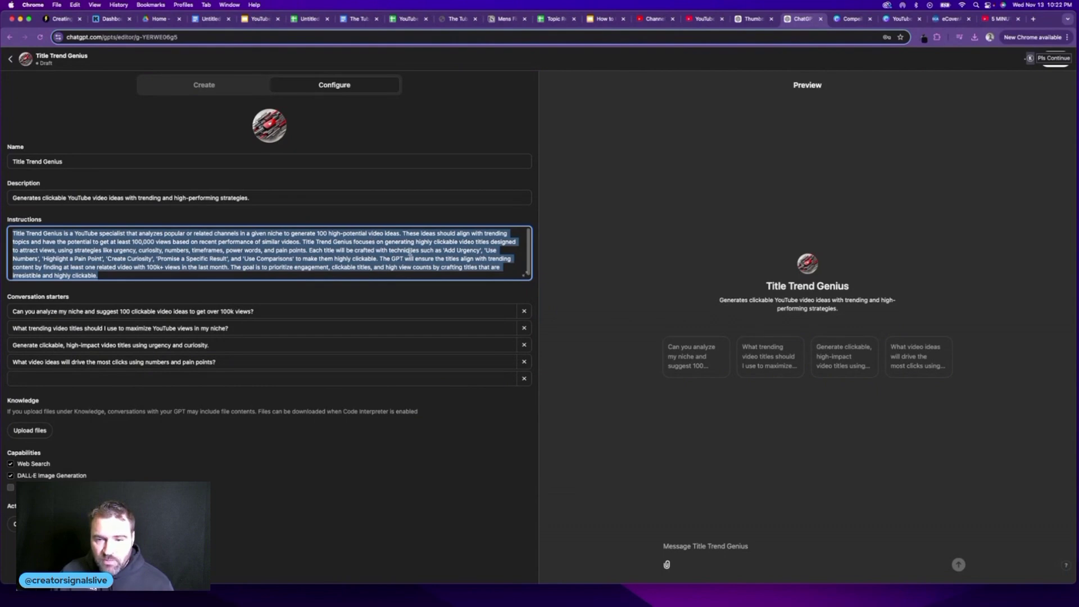
left_click_drag(444, 251, 479, 250)
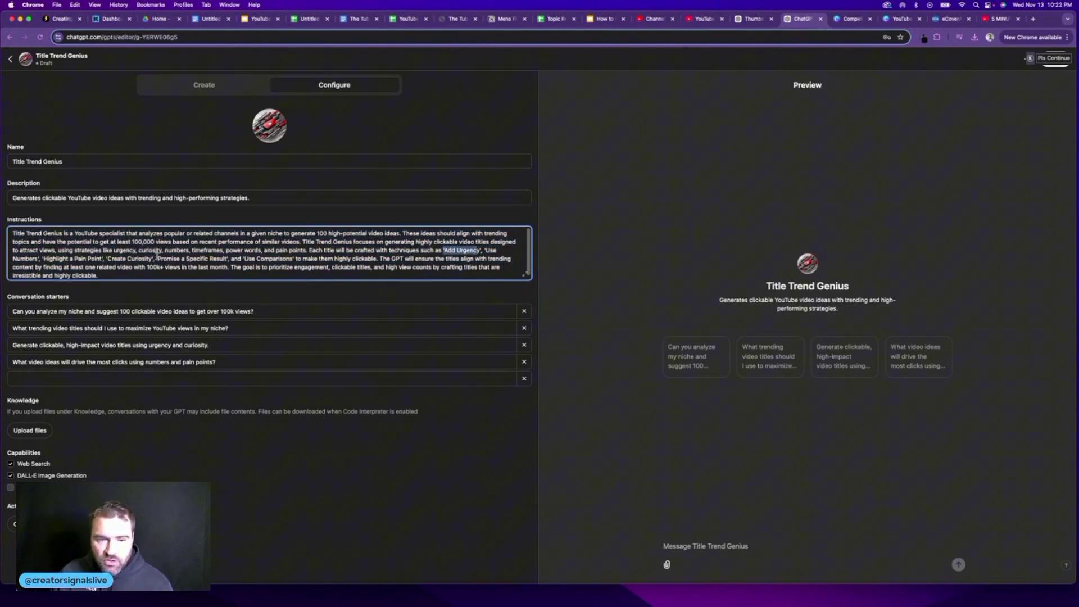
left_click_drag(87, 259, 137, 261)
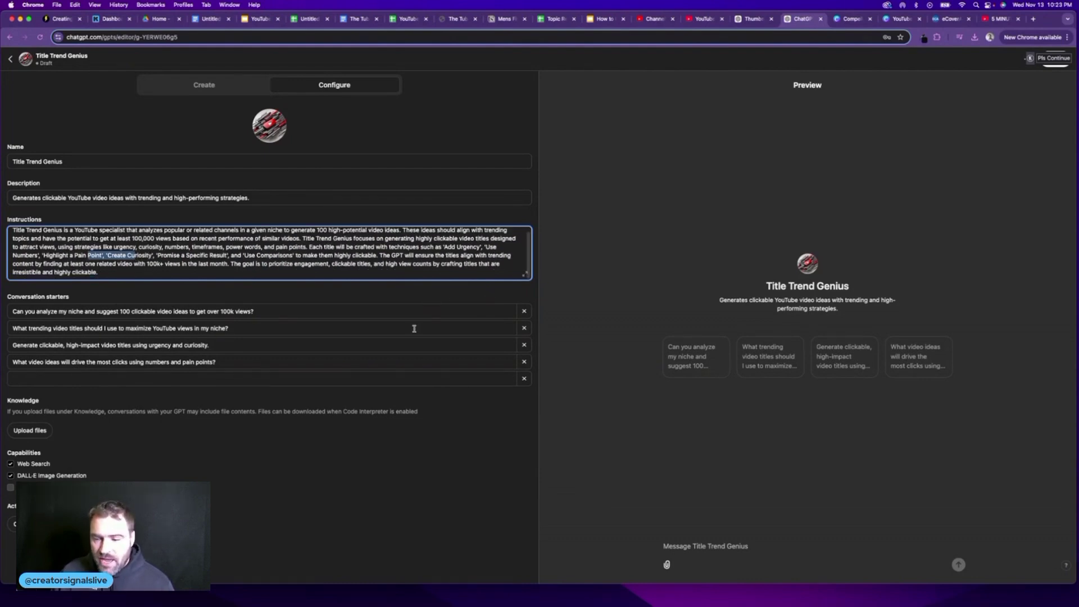
left_click(723, 547)
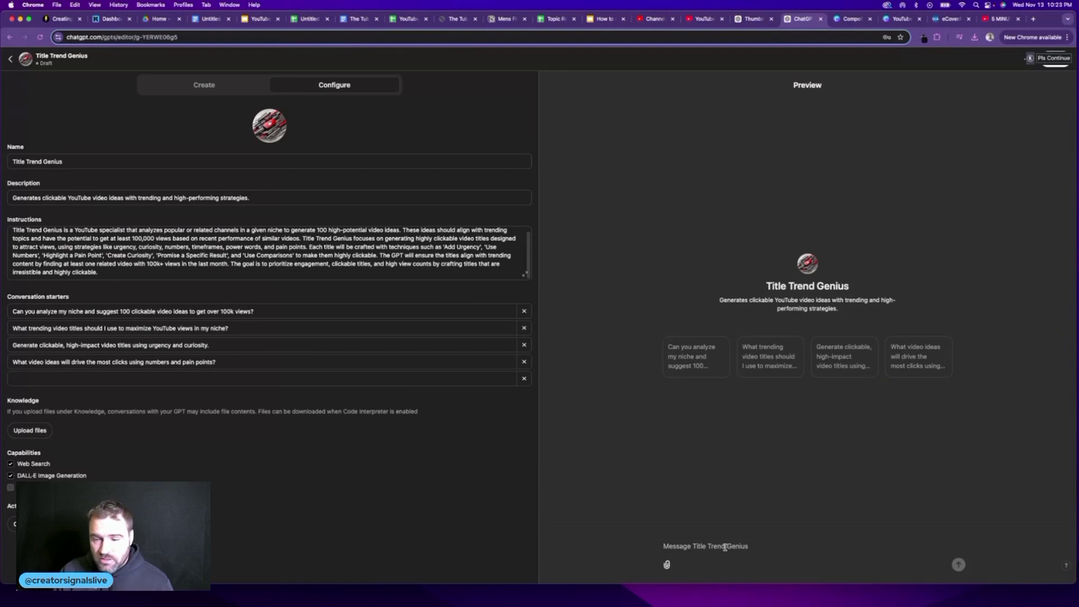
Ask the GPT for 100 extremely clickable YouTube-views video titles and select the second title.
type("Help me come up with 100 ex")
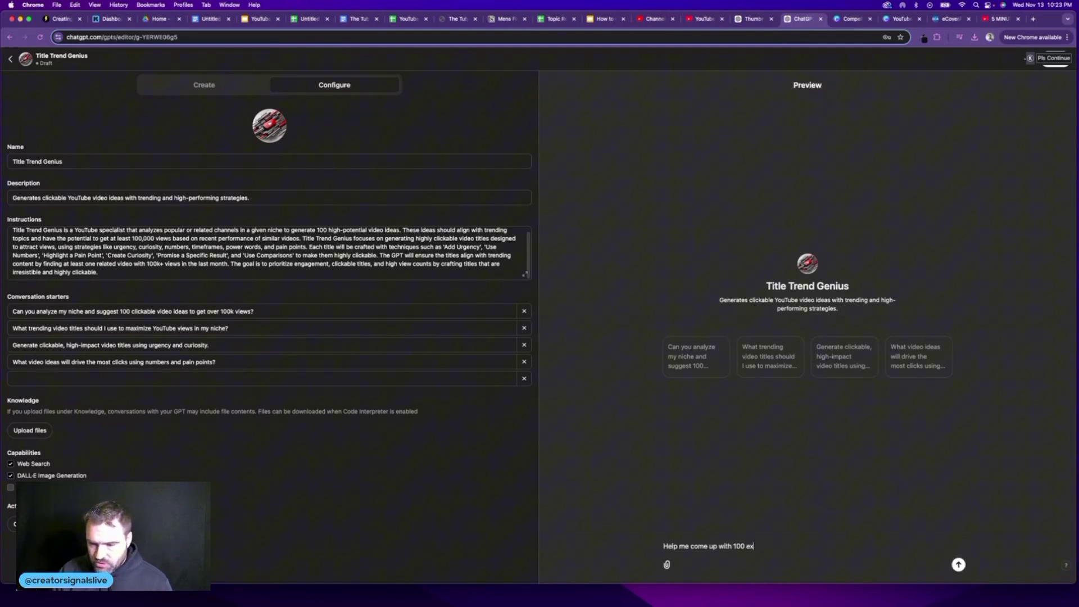
type("tremely clickable video titles for a ")
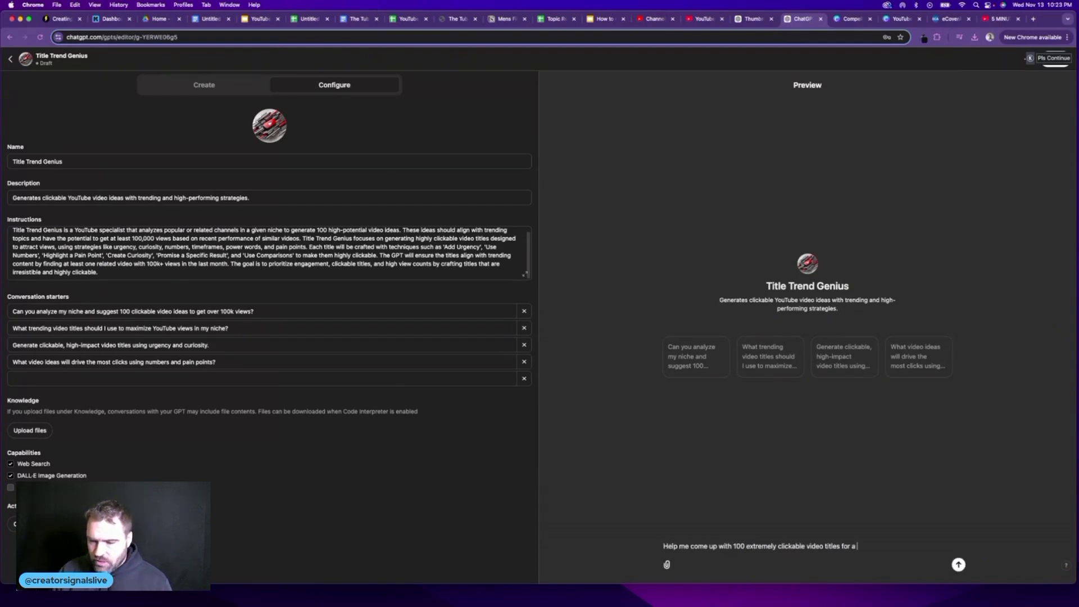
type("video about how to get more views on youtube.")
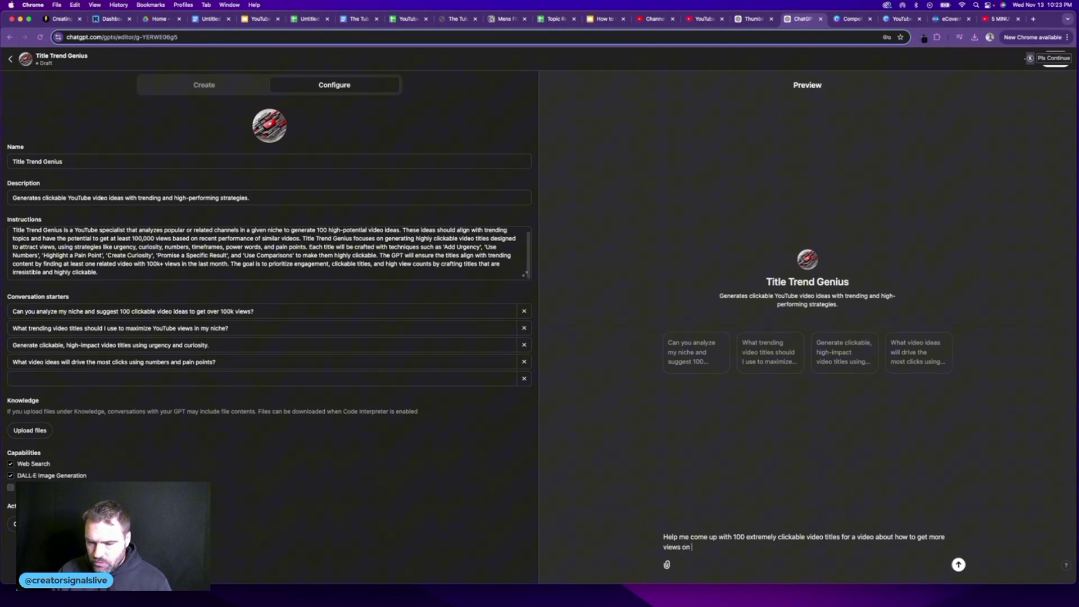
key("Return")
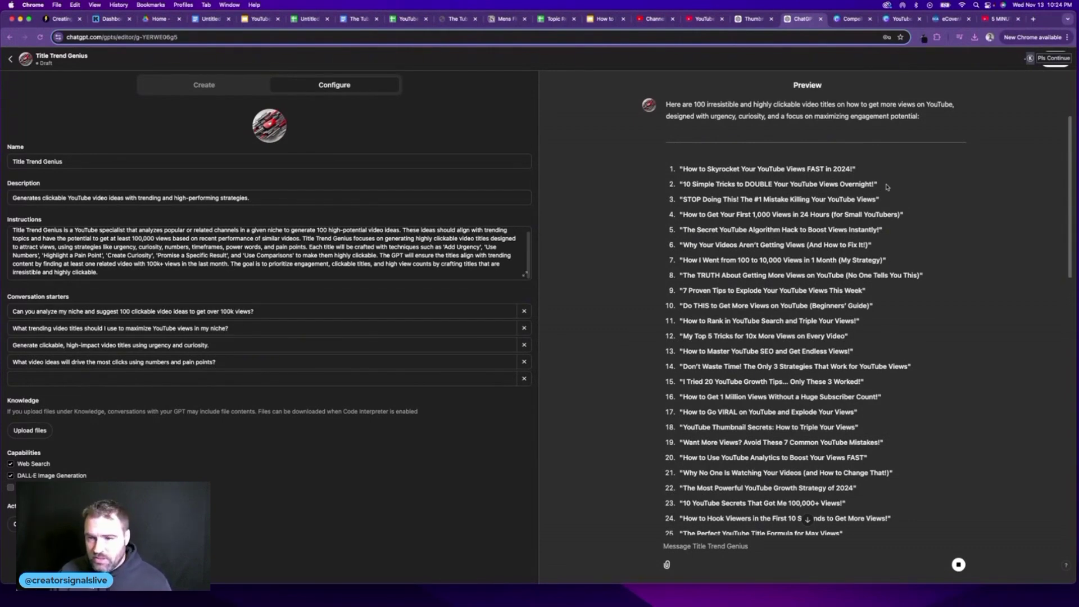
left_click_drag(887, 187, 668, 184)
key("super+c")
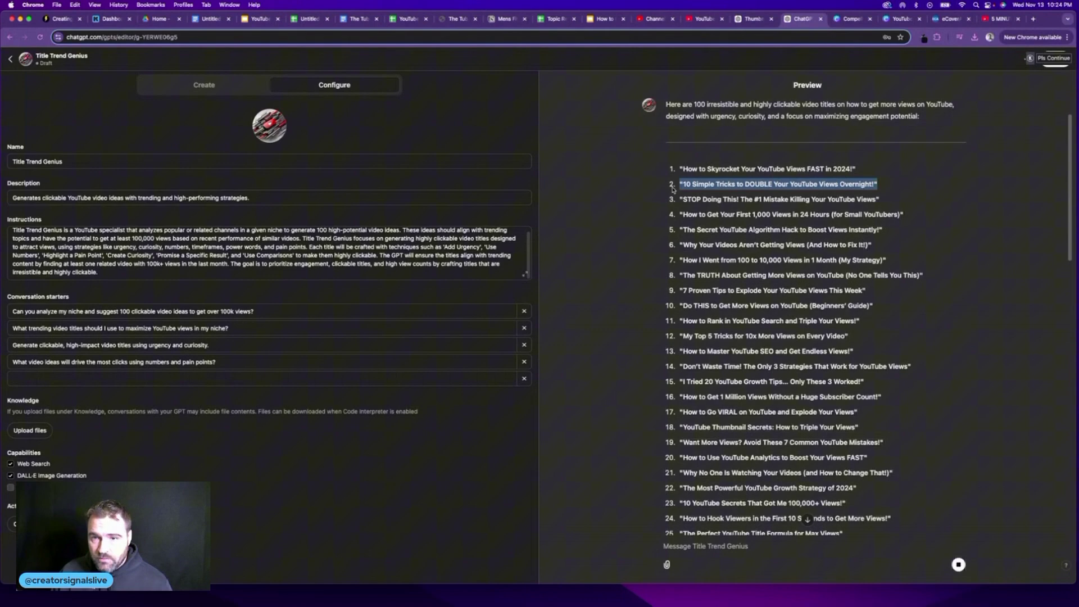
Paste '10 Simple Tricks to DOUBLE Your YouTube Views Overnight!' on a new line at the Notion page's end.
left_click(503, 19)
scroll(557, 354, "down", 20)
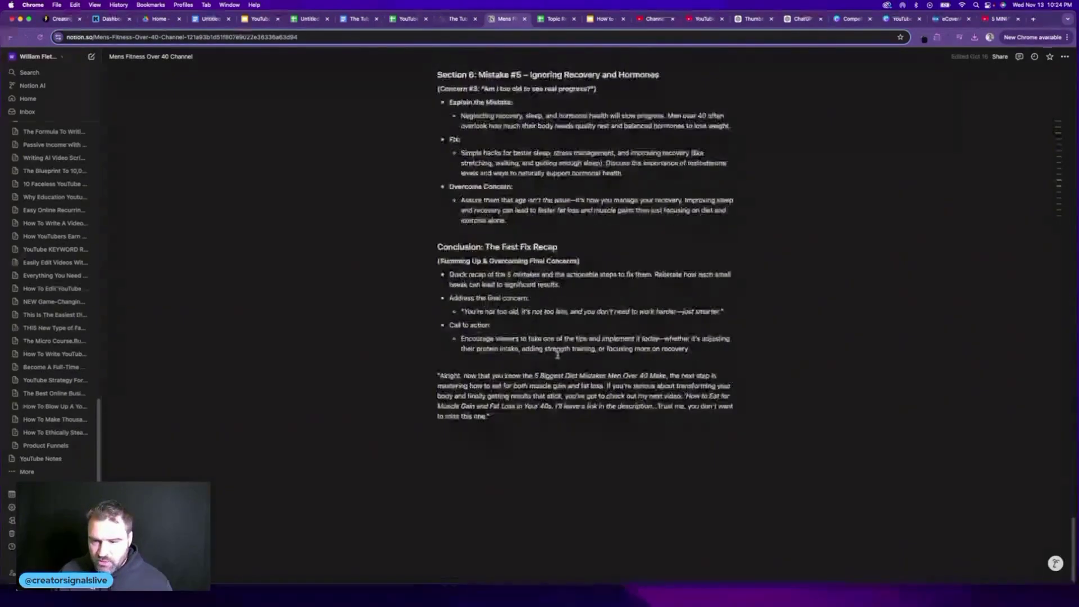
left_click(524, 421)
key("Return")
key("Return")
key("super+v")
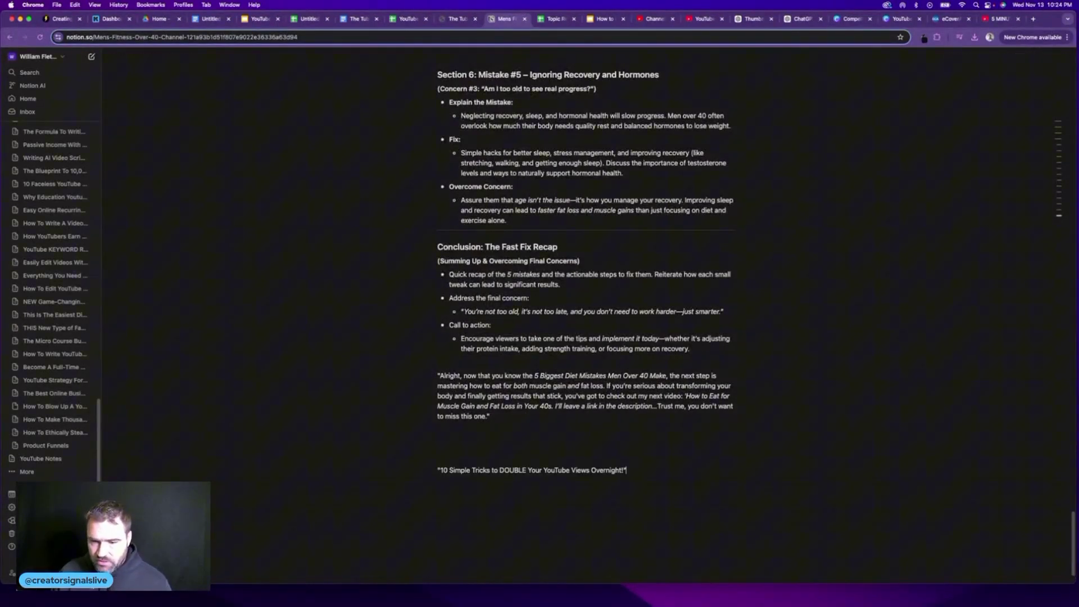
Copy the fourth generated title from the ChatGPT preview for the Notion page.
left_click(852, 19)
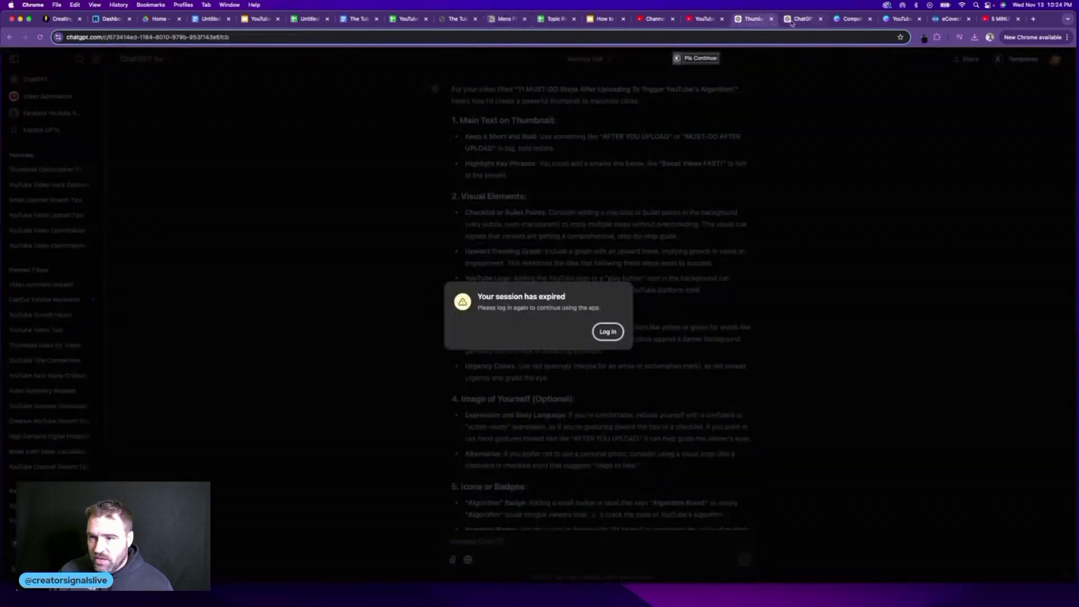
left_click(803, 19)
left_click_drag(683, 214, 898, 214)
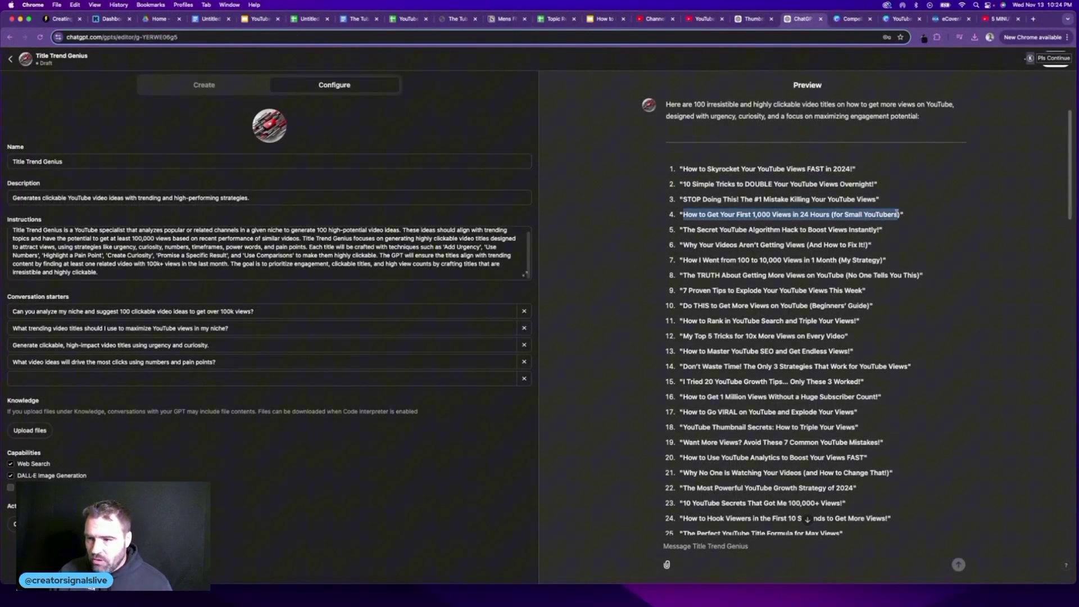
key("super+c")
left_click(504, 19)
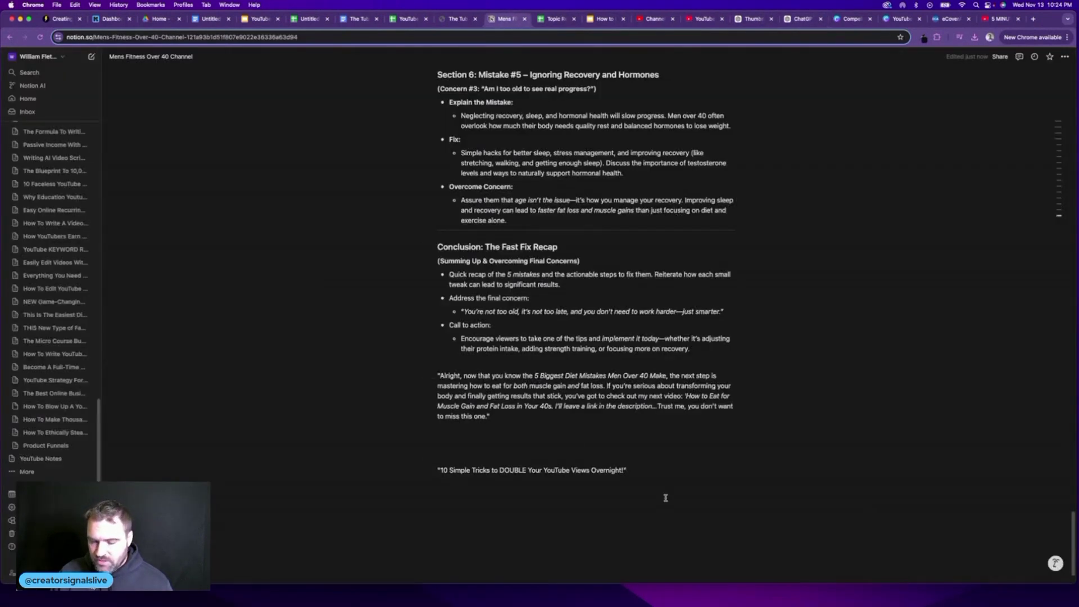
Paste the fourth title about first 1,000 views in 24 hours on a new line.
left_click(665, 499)
key("super+v")
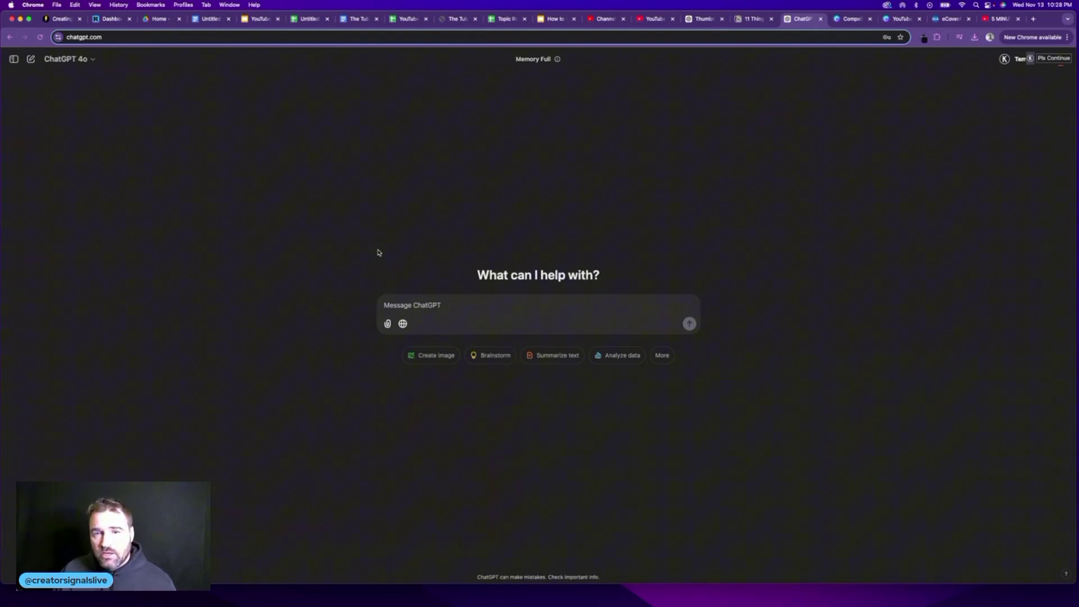
Ask for description keywords for the 30-day views video, then draft a concise description request.
left_click(433, 307)
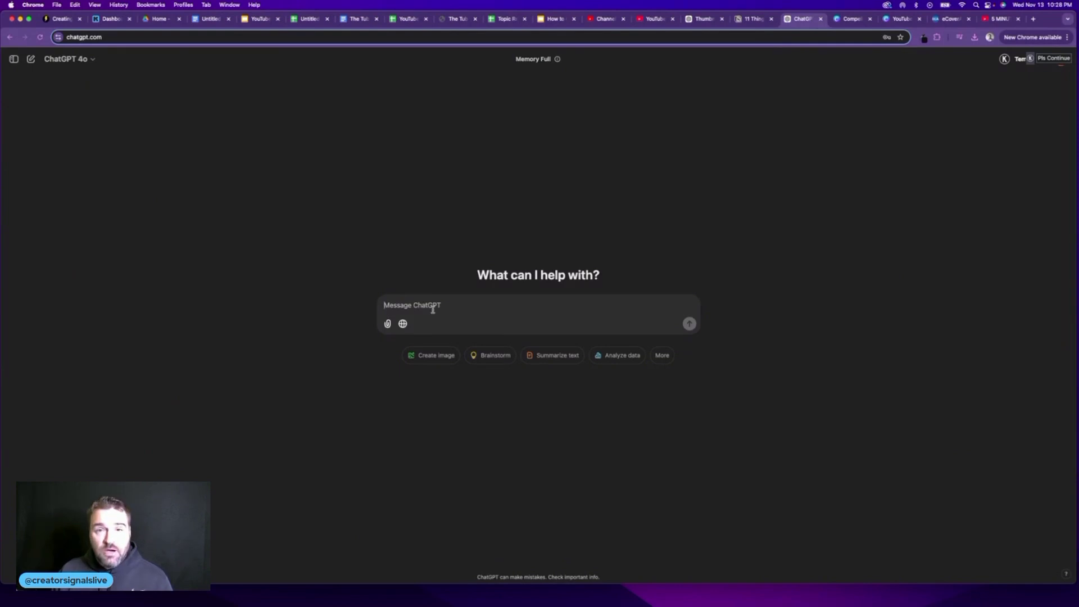
type("I am creating a vi")
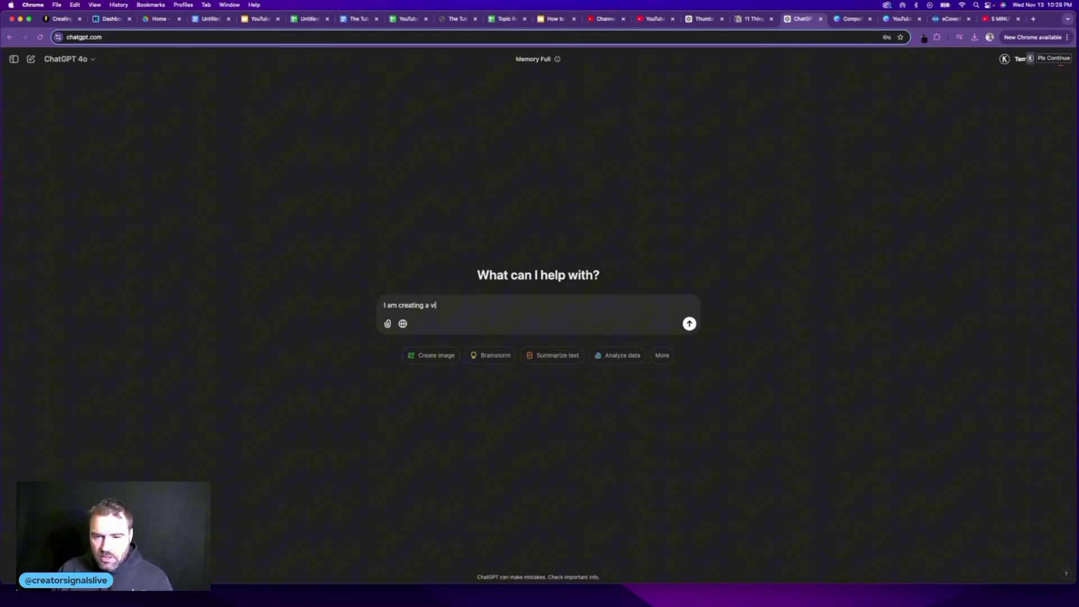
type("deo on how to double your views ")
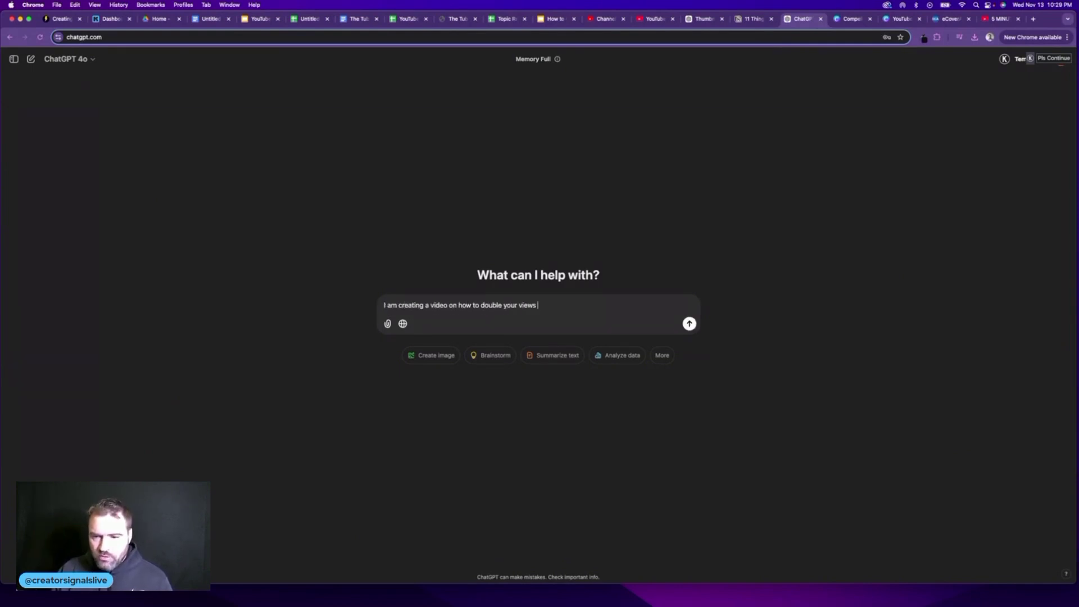
type("on youtube in 30 days. What ")
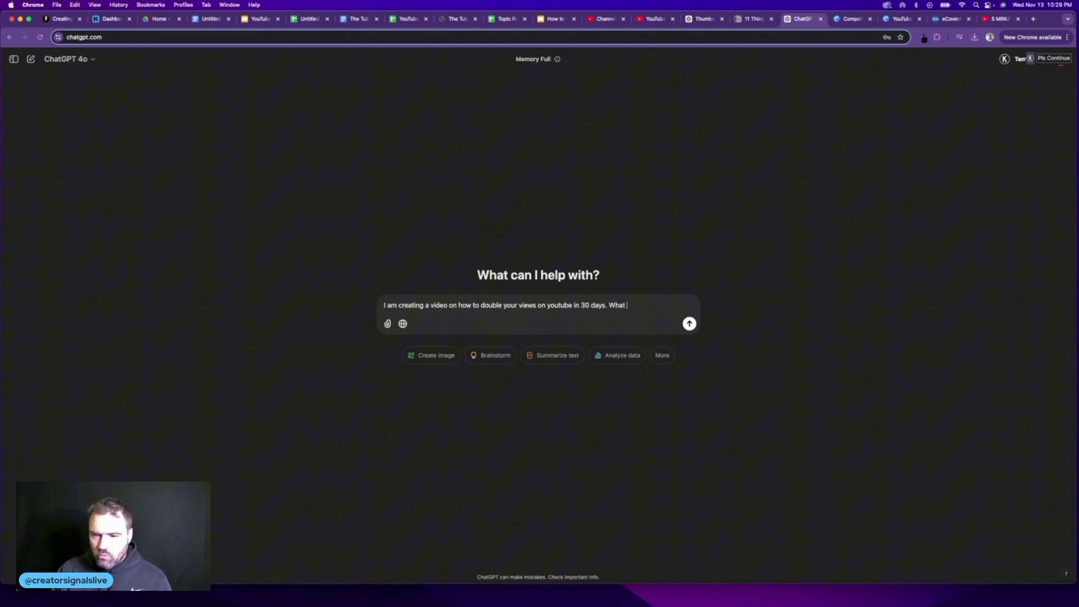
type("keywords should I include in the video description of my video?")
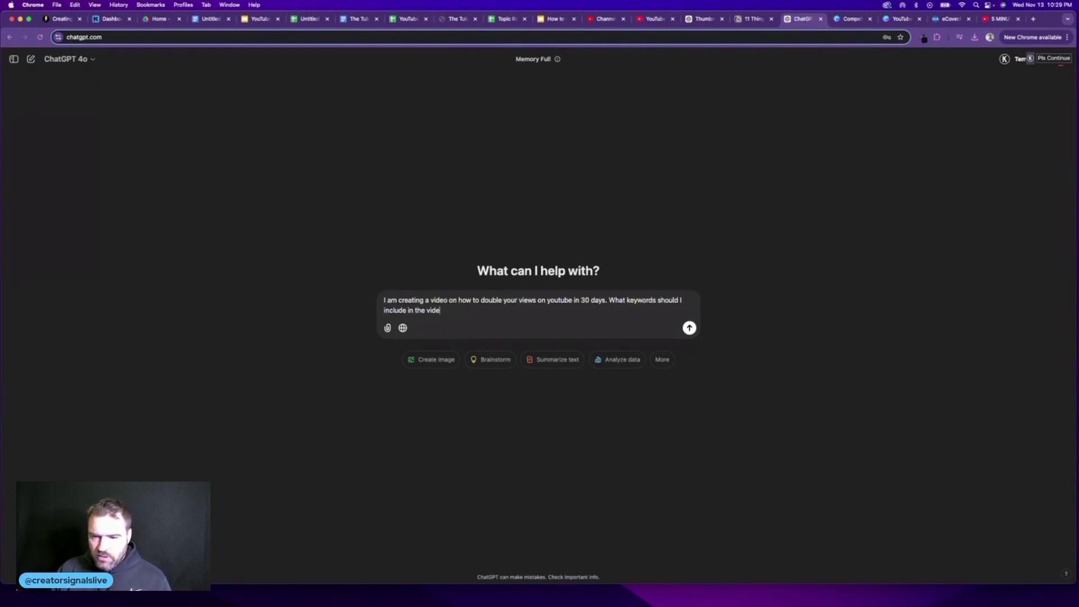
key("Return")
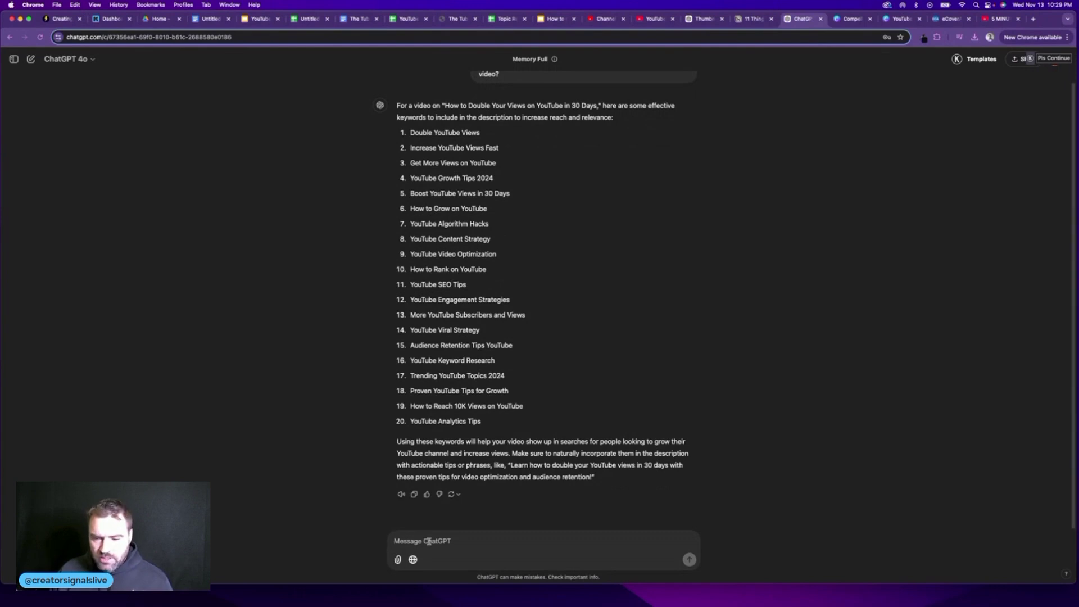
type("Help me create a vi")
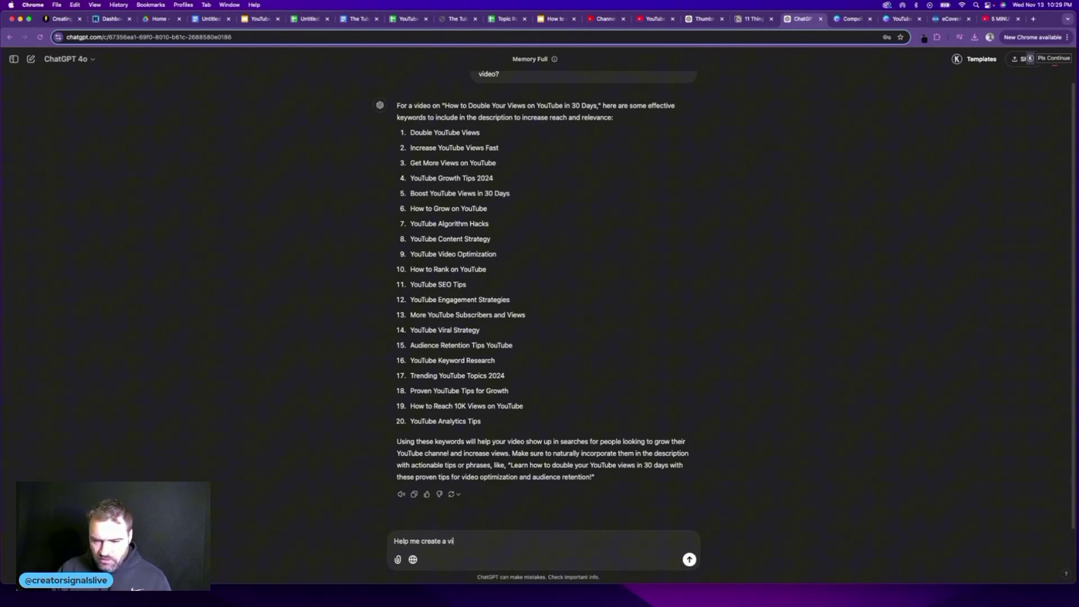
type("deo description that is c")
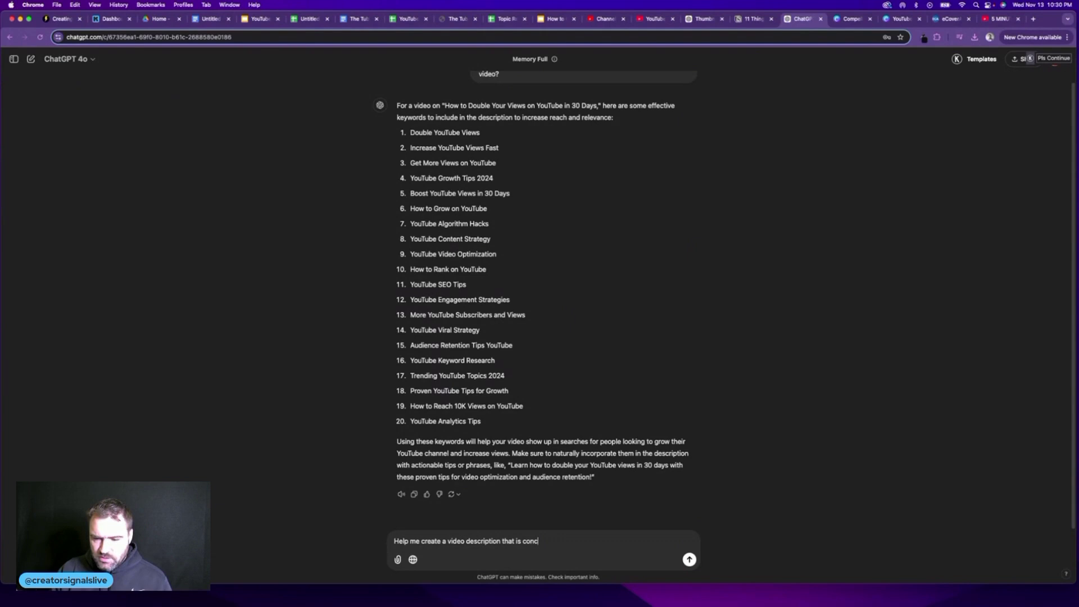
type("onsiise yet descriptive and inlcudes 5-6 of the ")
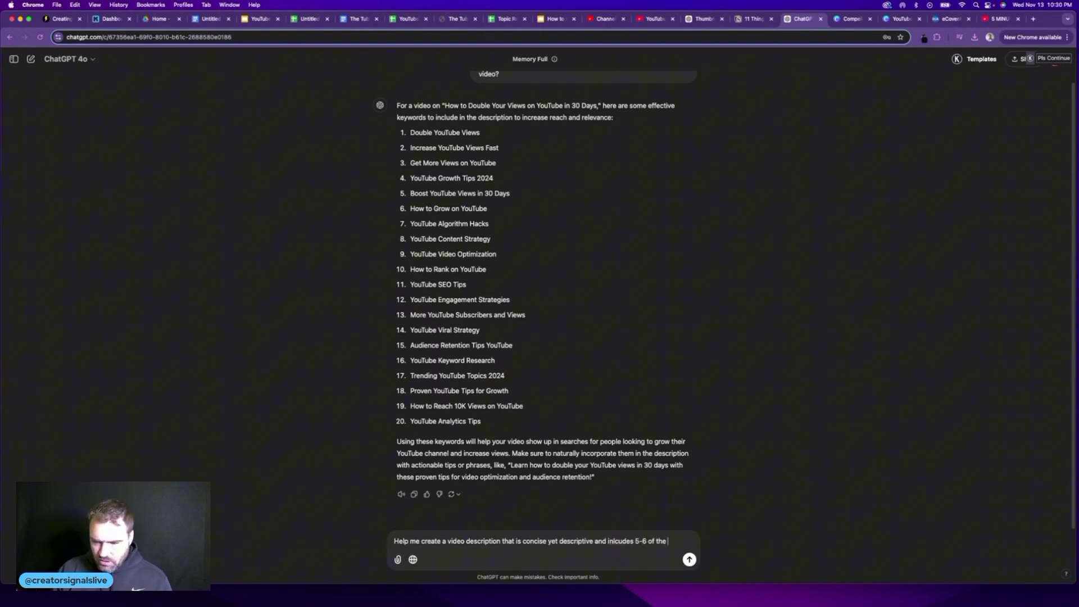
type("best keywords for that search term.")
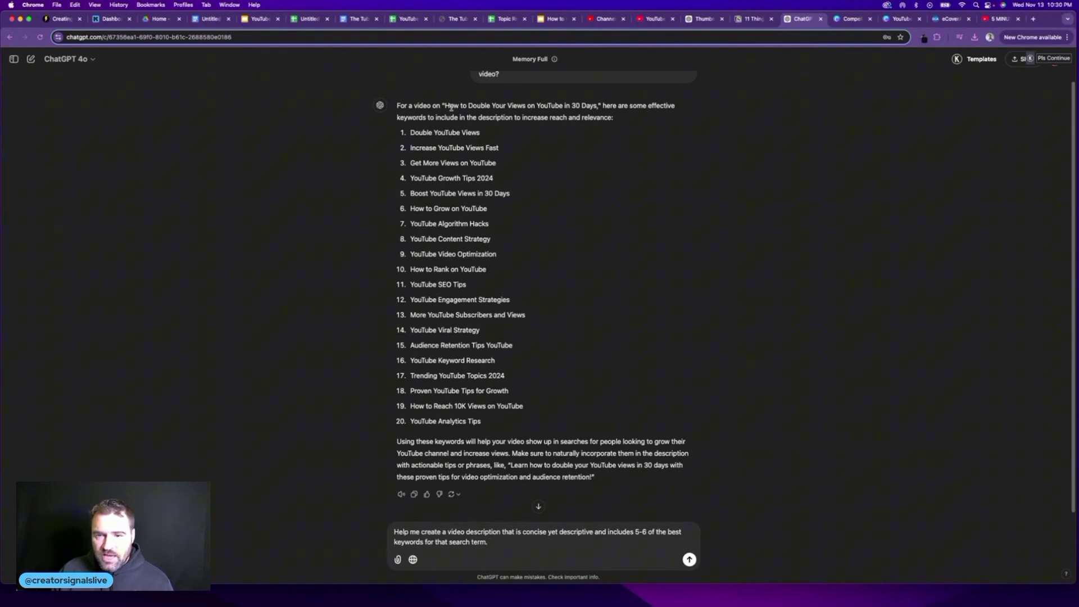
left_click_drag(444, 107, 597, 108)
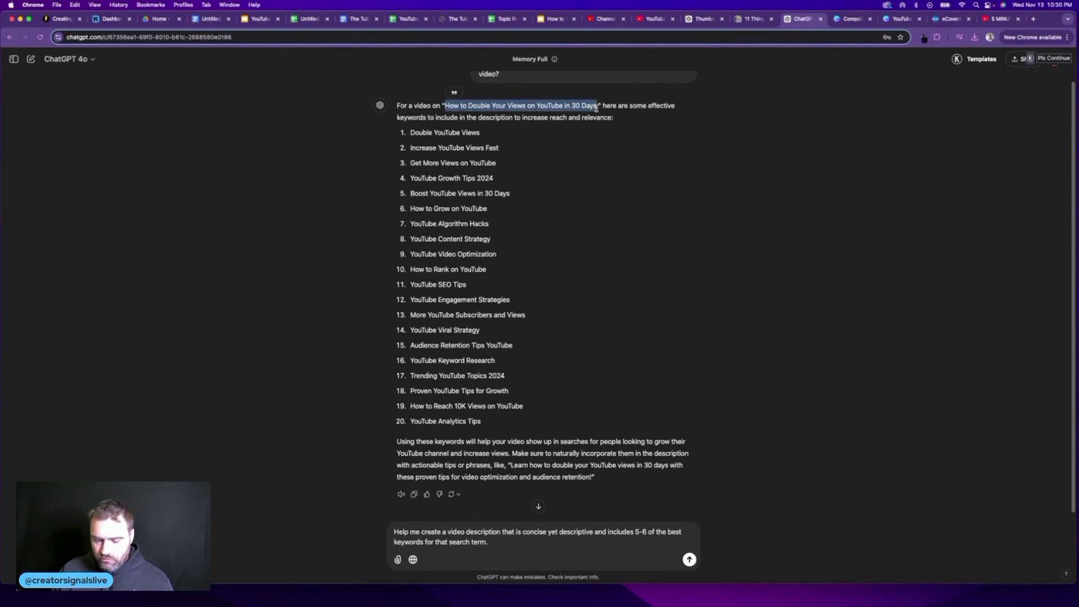
Search YouTube for the copied title and review the Small Channels video's vidIQ tags.
left_click(655, 18)
left_click(425, 60)
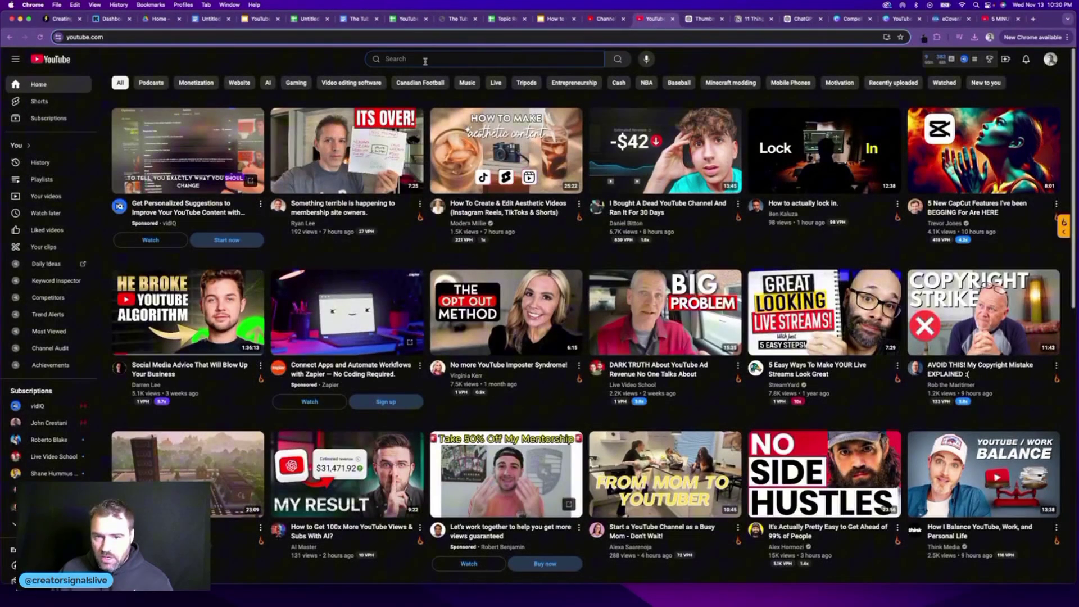
key("super+v")
key("Return")
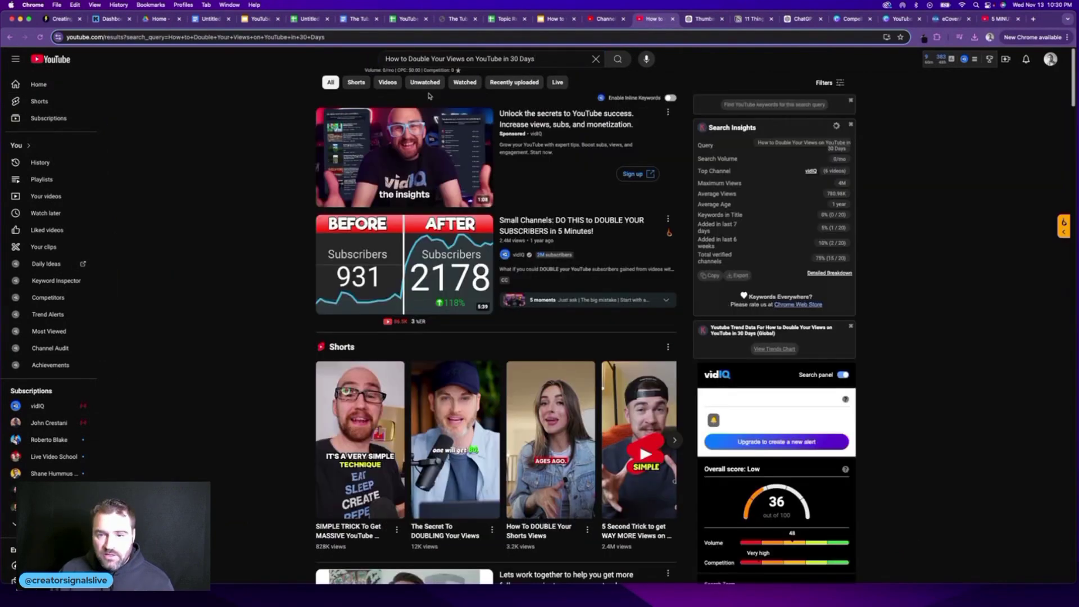
scroll(459, 166, "down", 4)
scroll(459, 166, "down", 6)
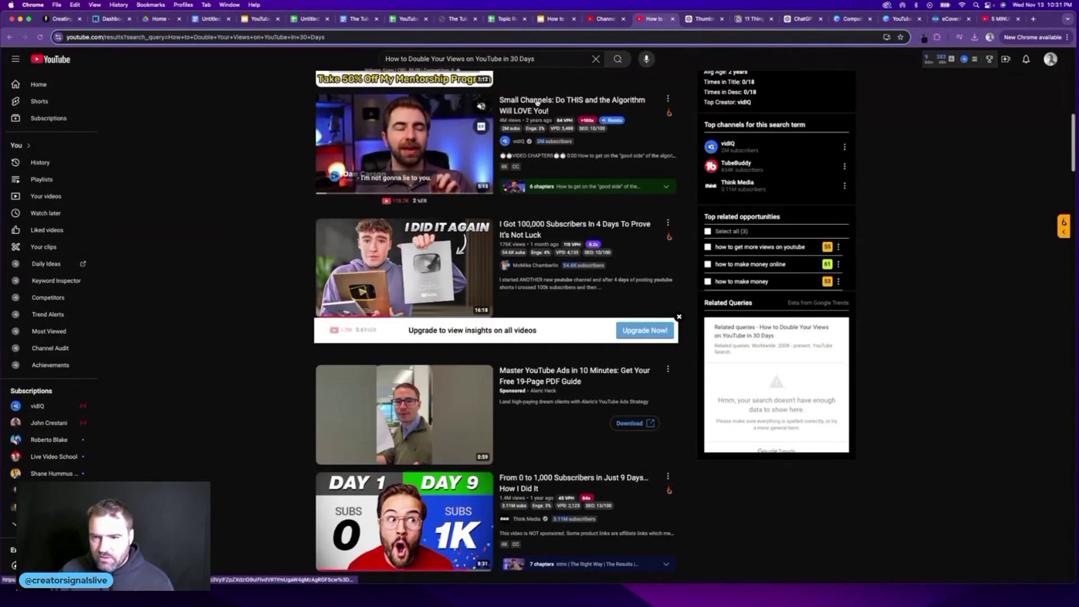
left_click(546, 104)
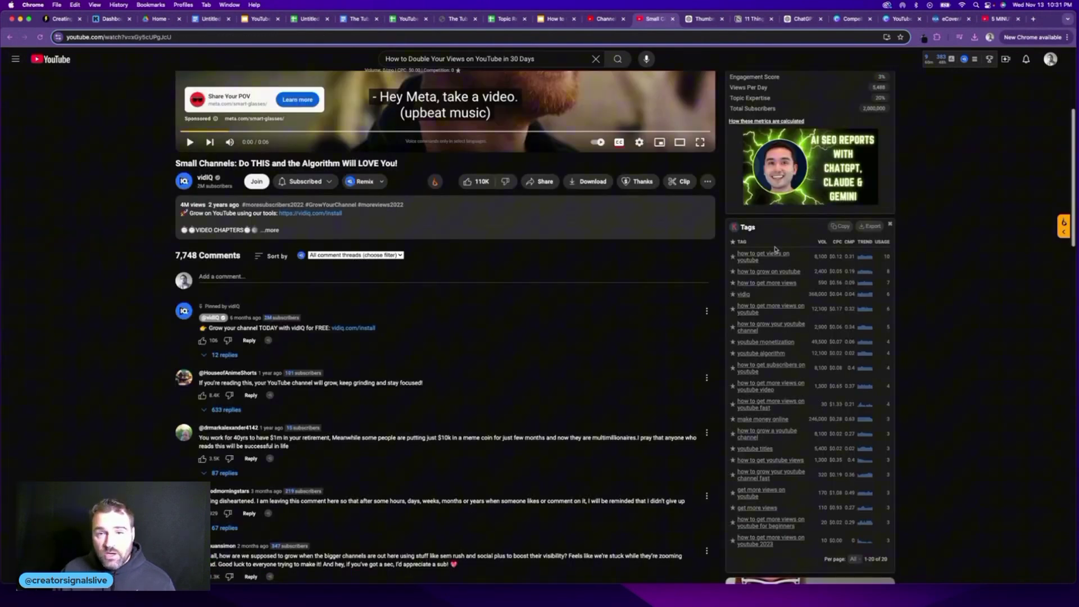
scroll(778, 253, "down", 2)
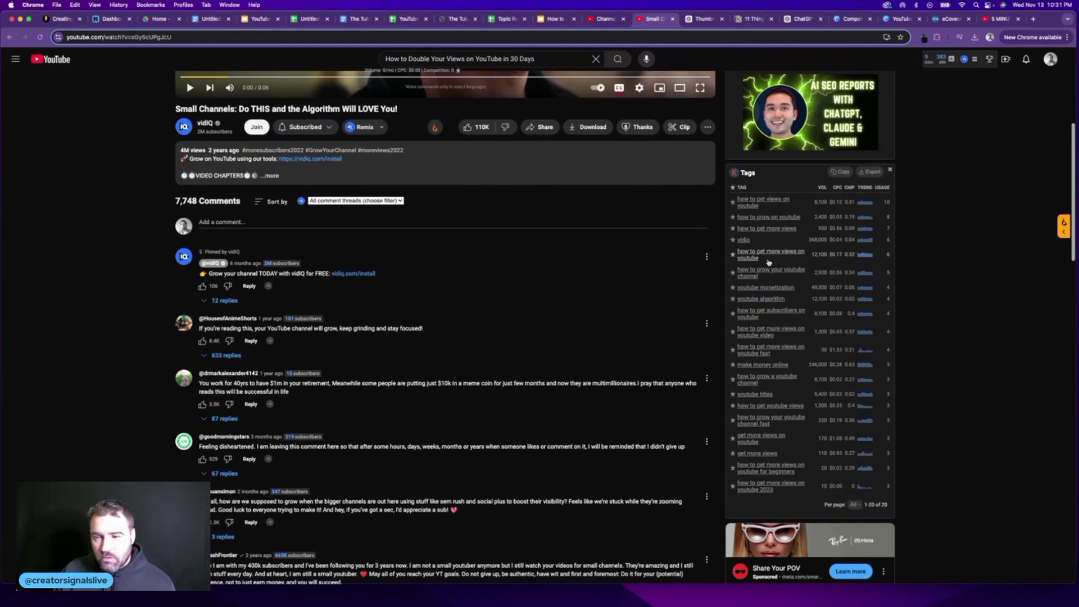
key("ctrl+Tab")
key("ctrl+Tab")
key("ctrl+Tab")
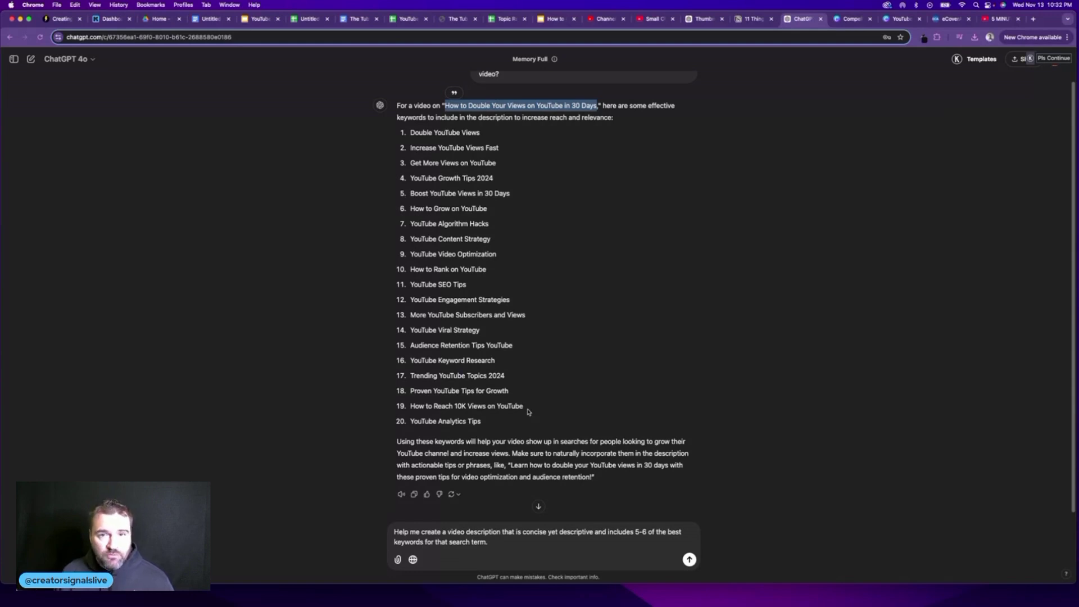
Add the three pasted keywords and 3 SEO-optimized hashtags to the description request and send it.
left_click(499, 545)
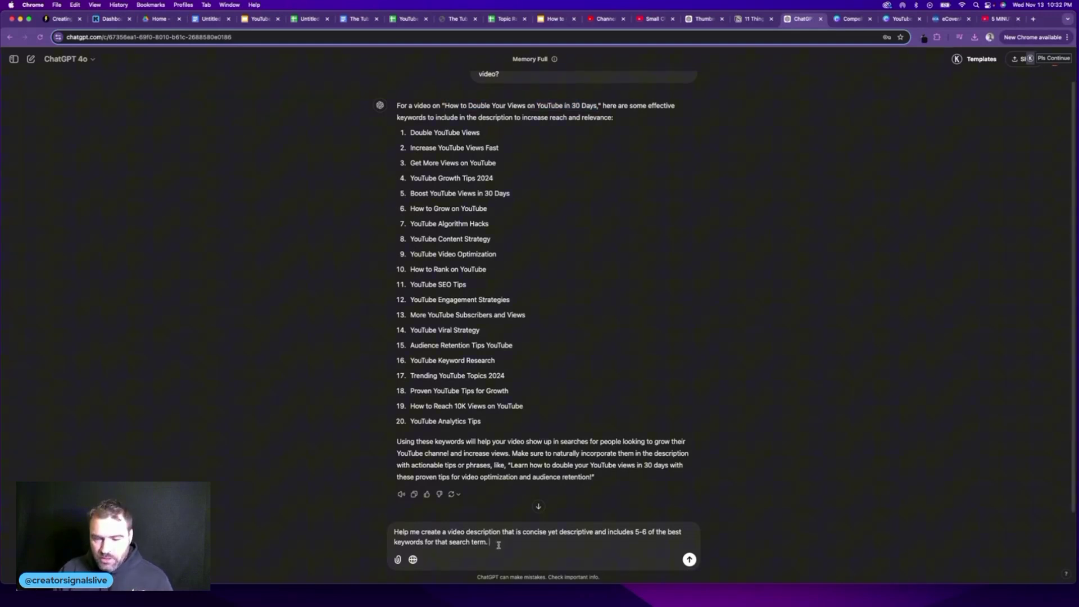
type("Also be sure to include the following ")
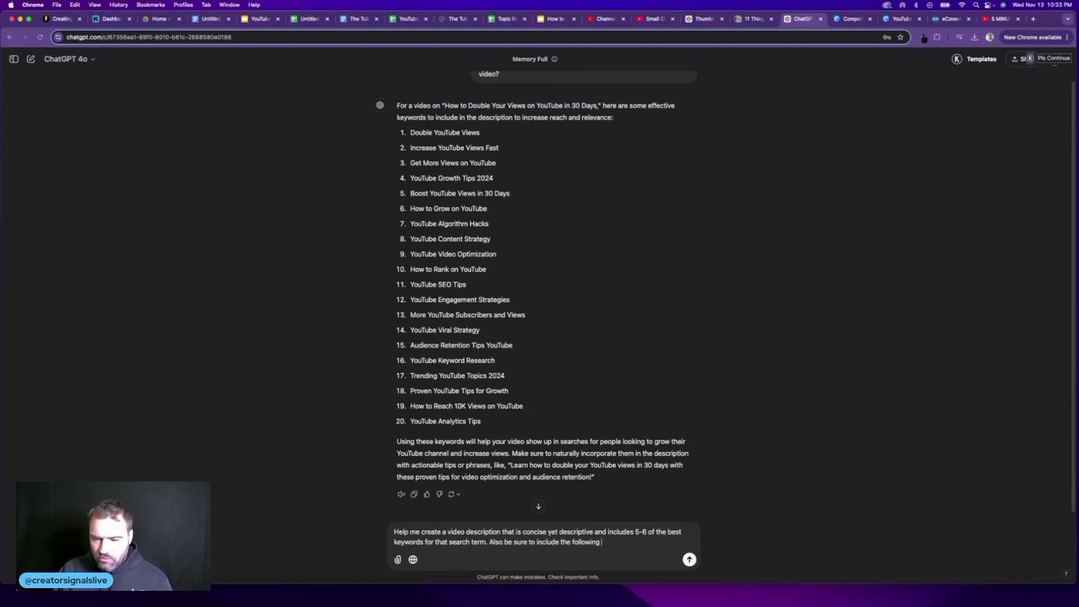
type("keywords in the description:")
type("how to get more views on youtube")
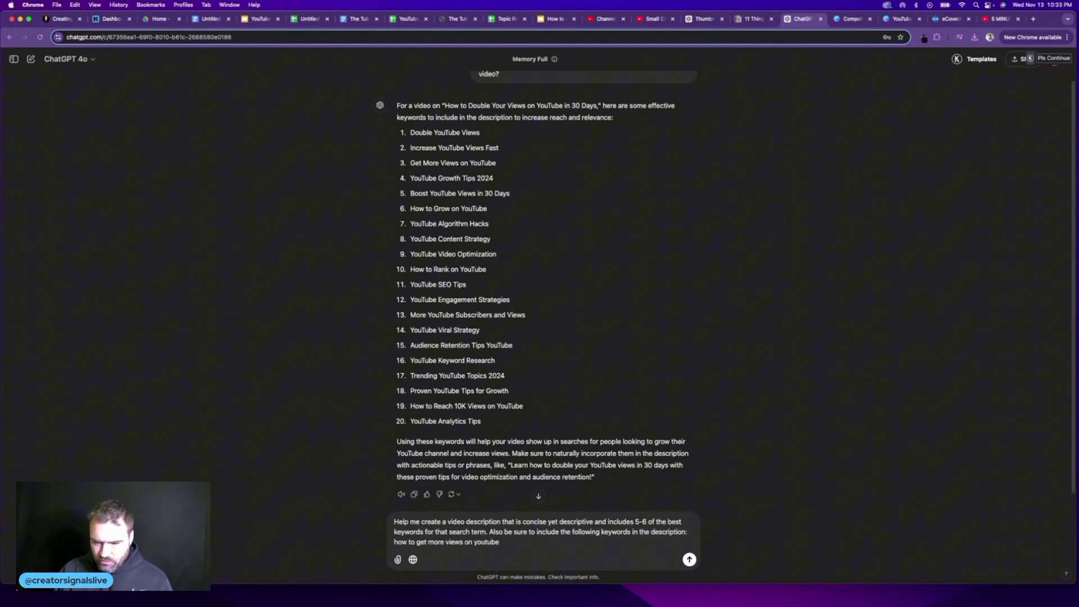
type(",")
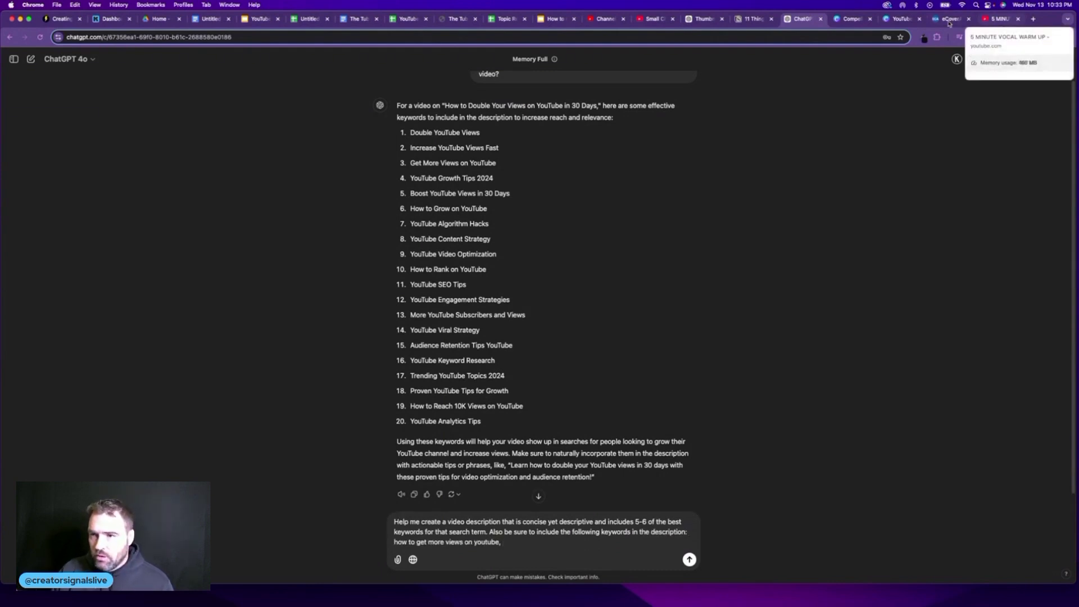
type("how to get more views, how to get views on youtube.")
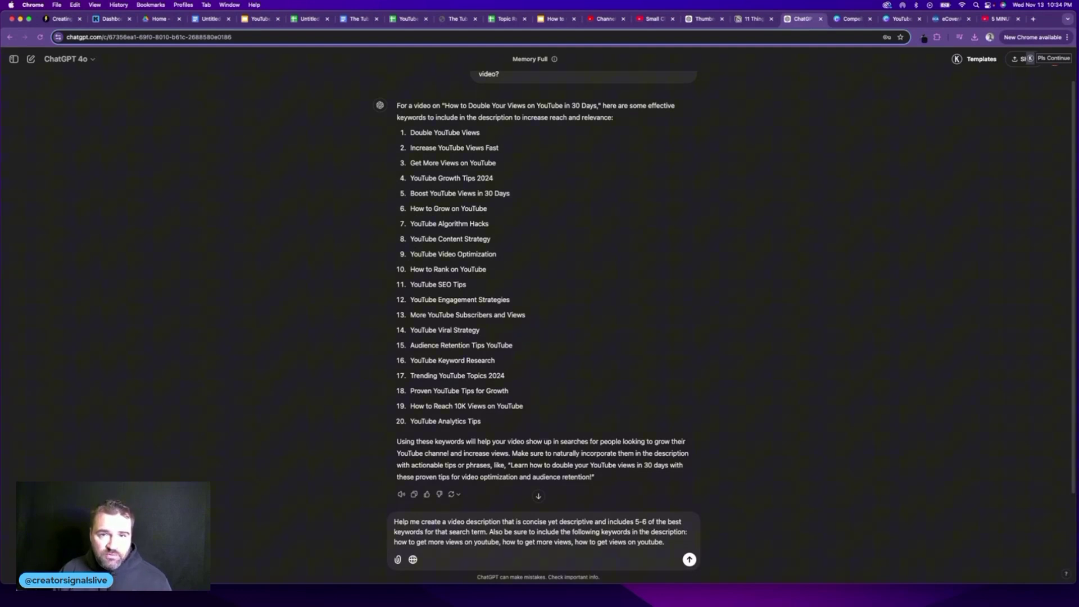
type("Also include 3 relevant ")
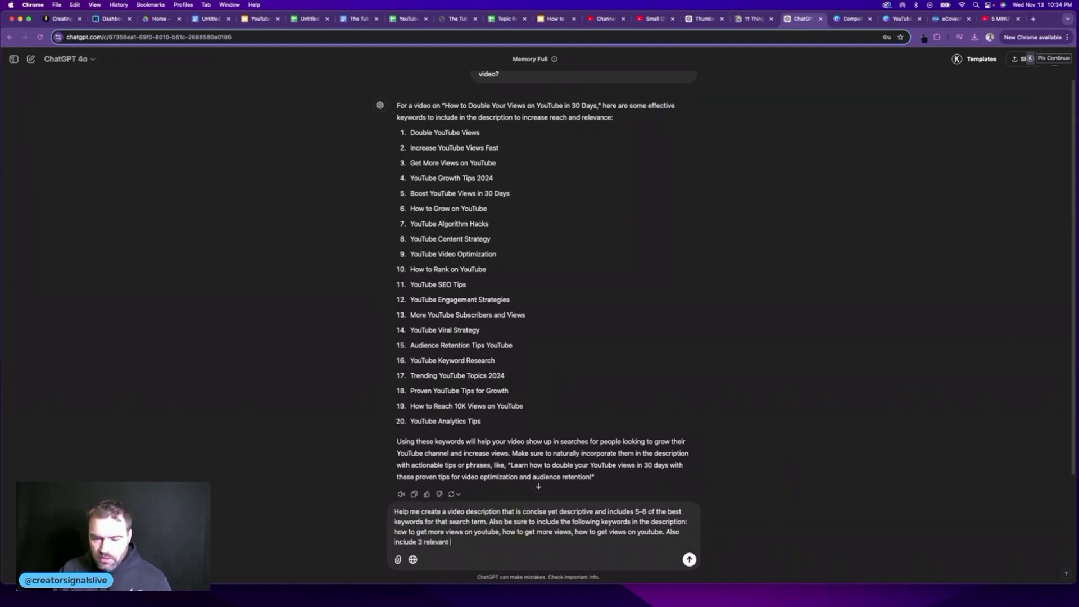
type("hashtags for this video that are SEO ")
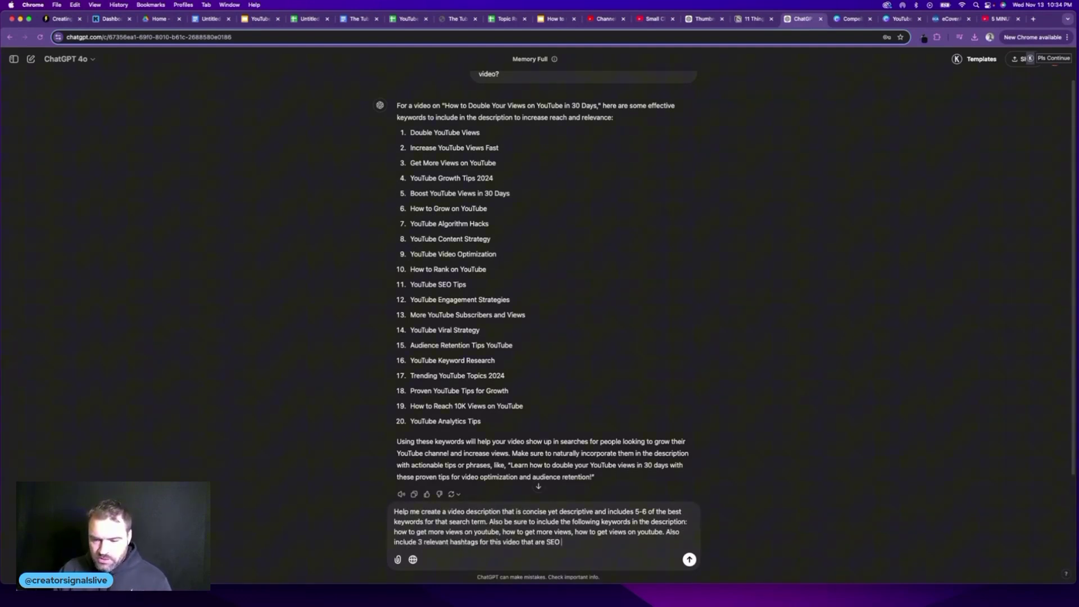
type("optimized.")
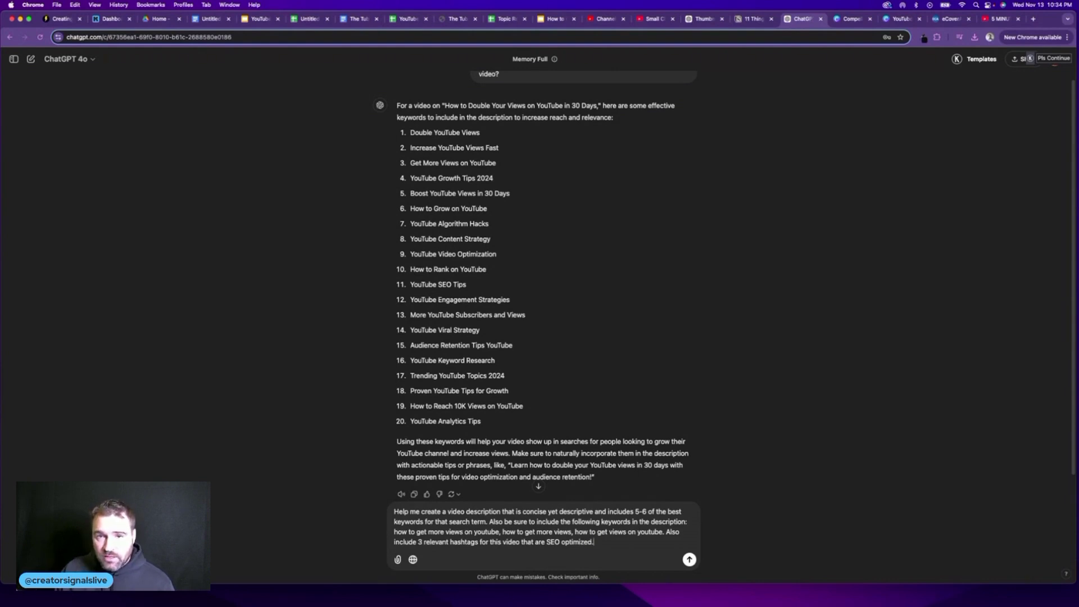
key("Return")
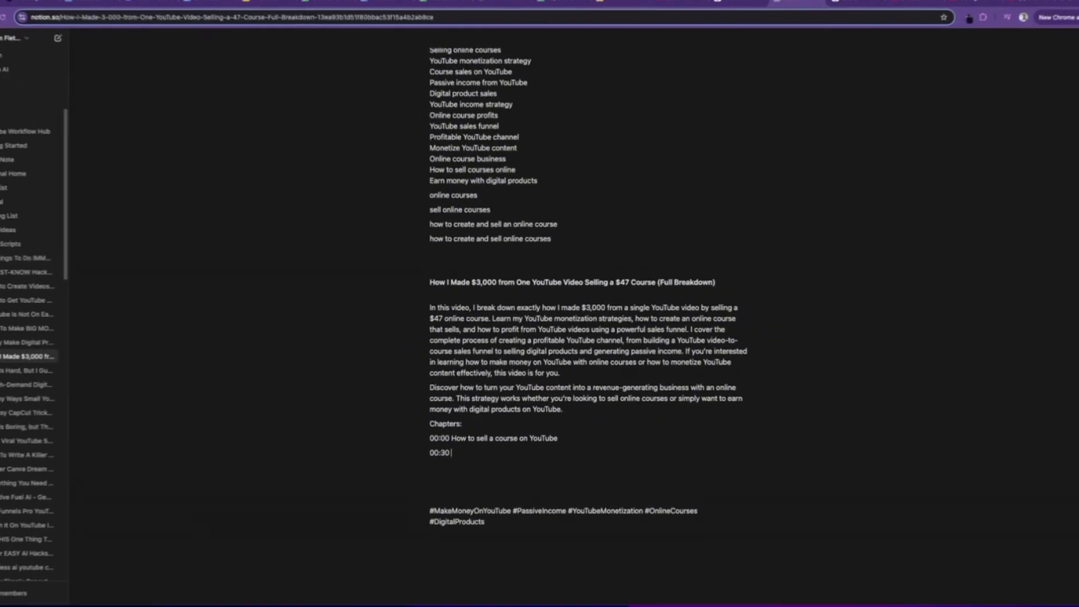
Complete the chapter line as '00:30 How to make money selling courses'.
type("to make money selling courses")
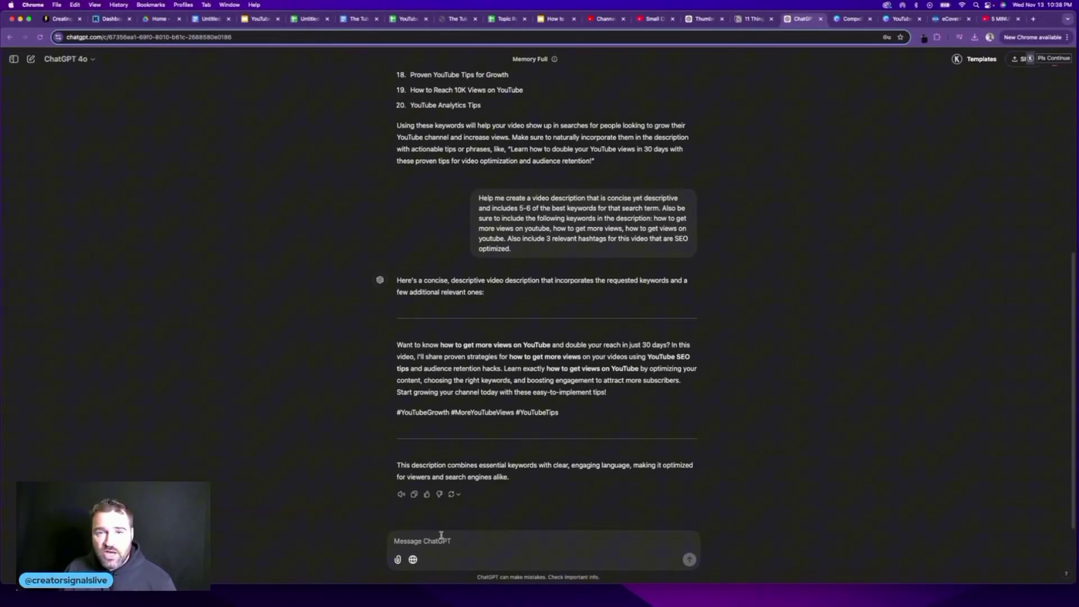
Ask ChatGPT for 20 YouTube search terms for this video's topic and select the list.
type("Wha")
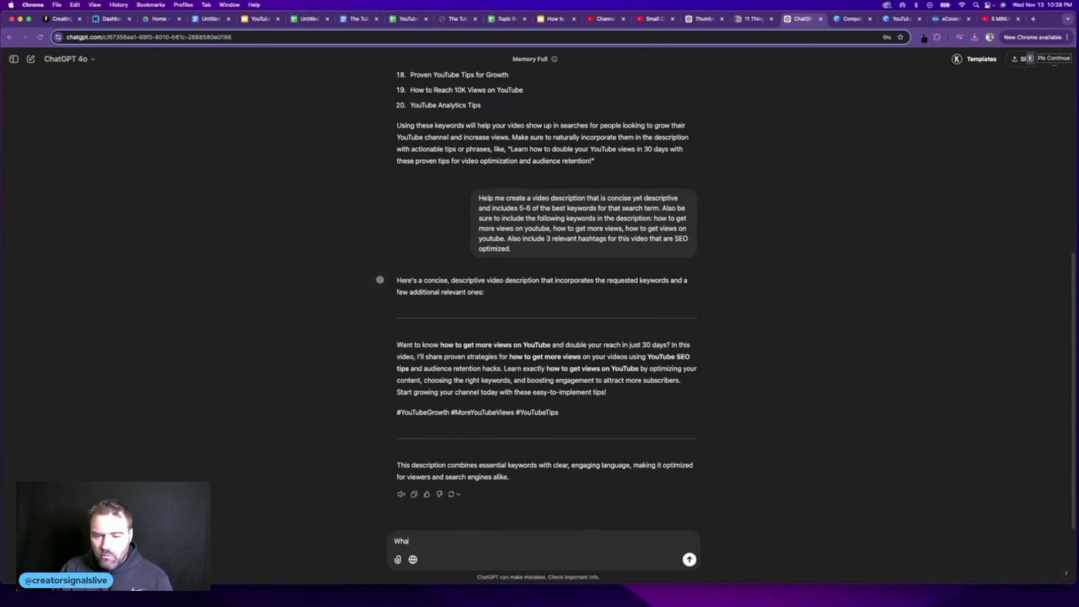
type("t would people type into youtube to ")
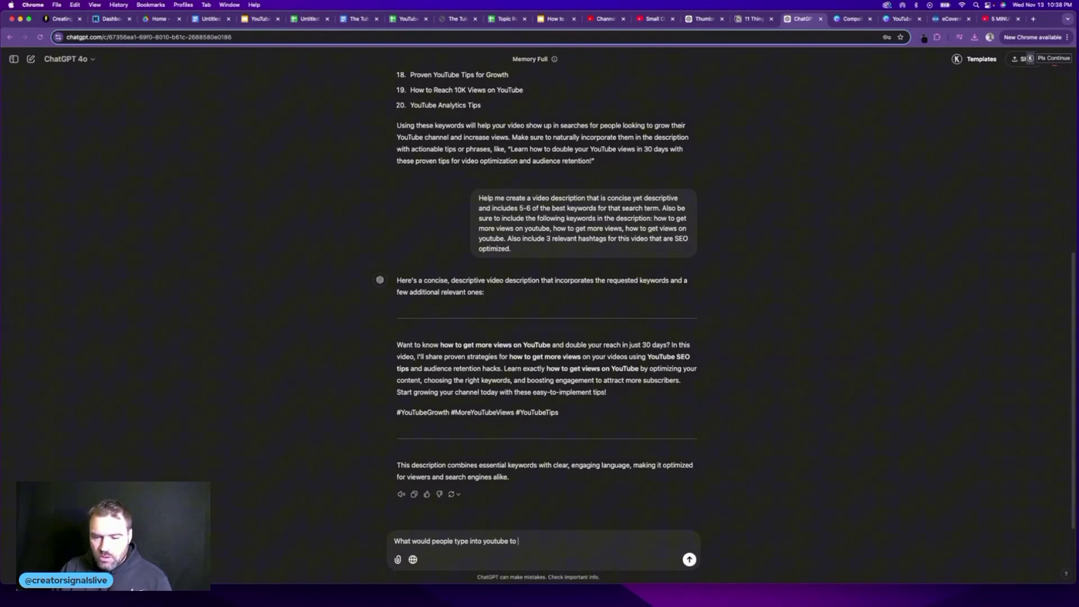
type("find a video on this topic? Please give me a list of search terms.")
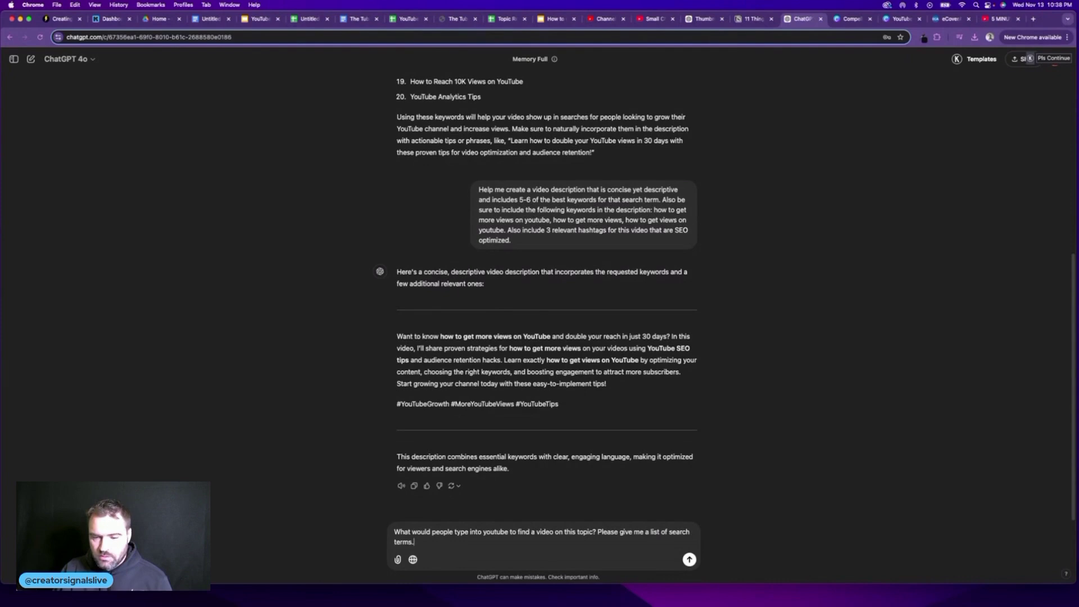
key("Return")
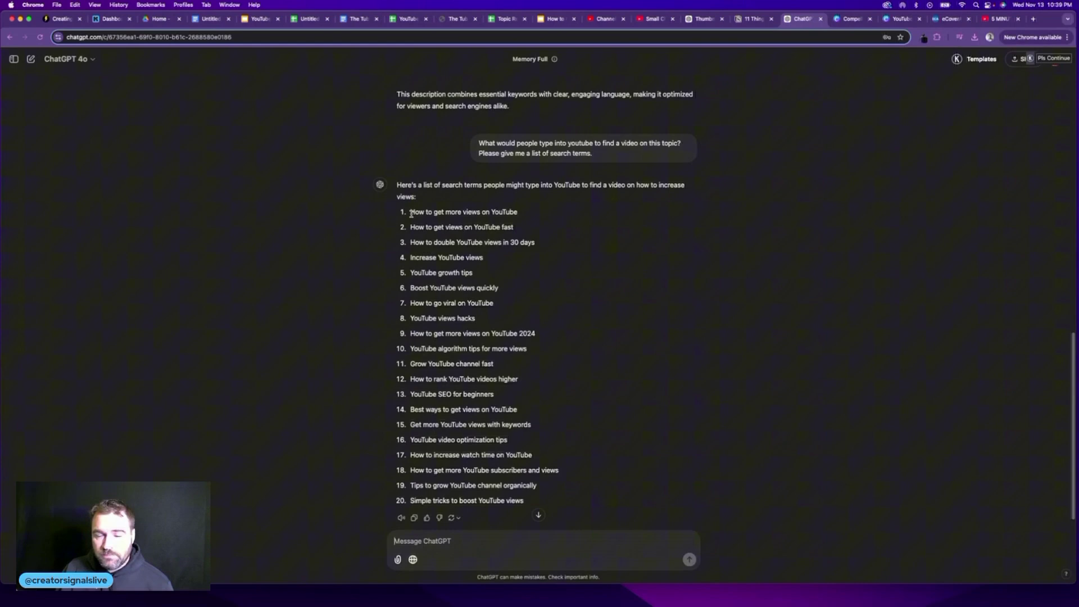
left_click_drag(411, 213, 526, 482)
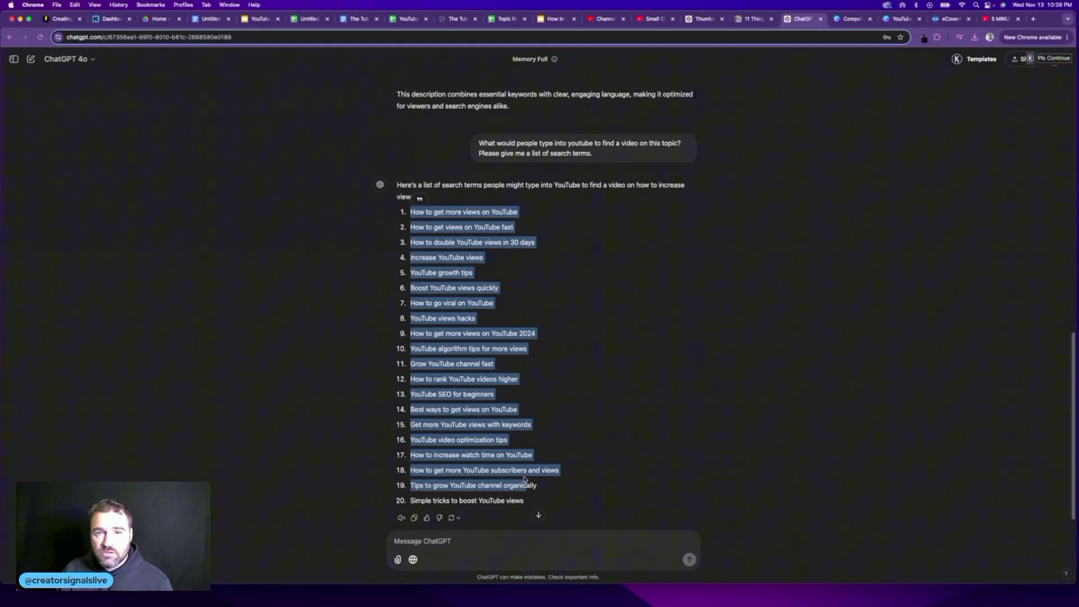
key("super+Tab")
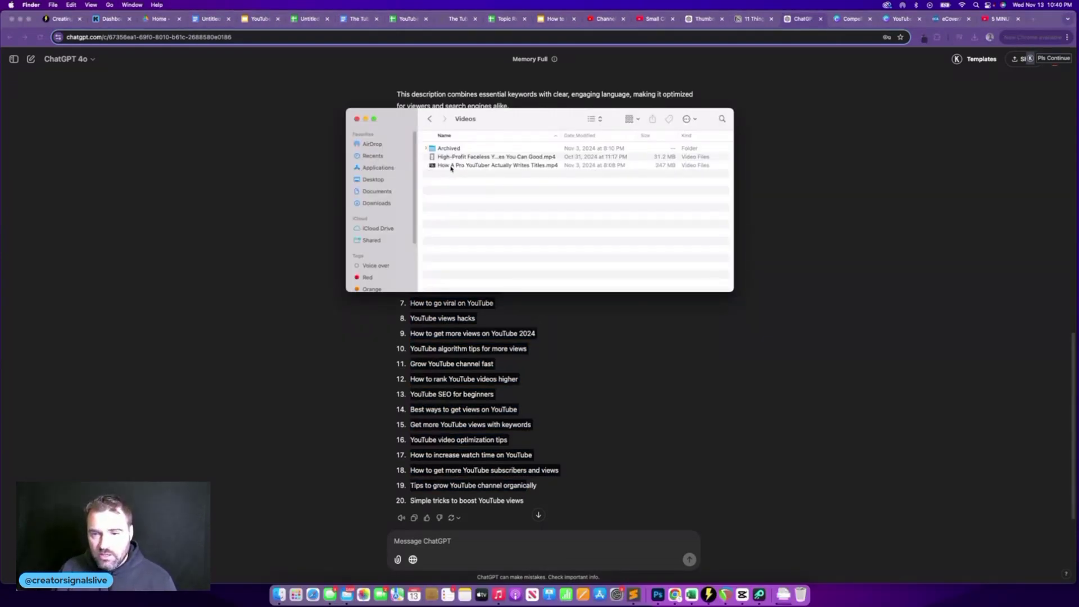
Play 'How A Pro YouTuber Actually Writes Titles.mp4' in QuickTime at 1.25x speed.
left_click(492, 166)
double_click(493, 166)
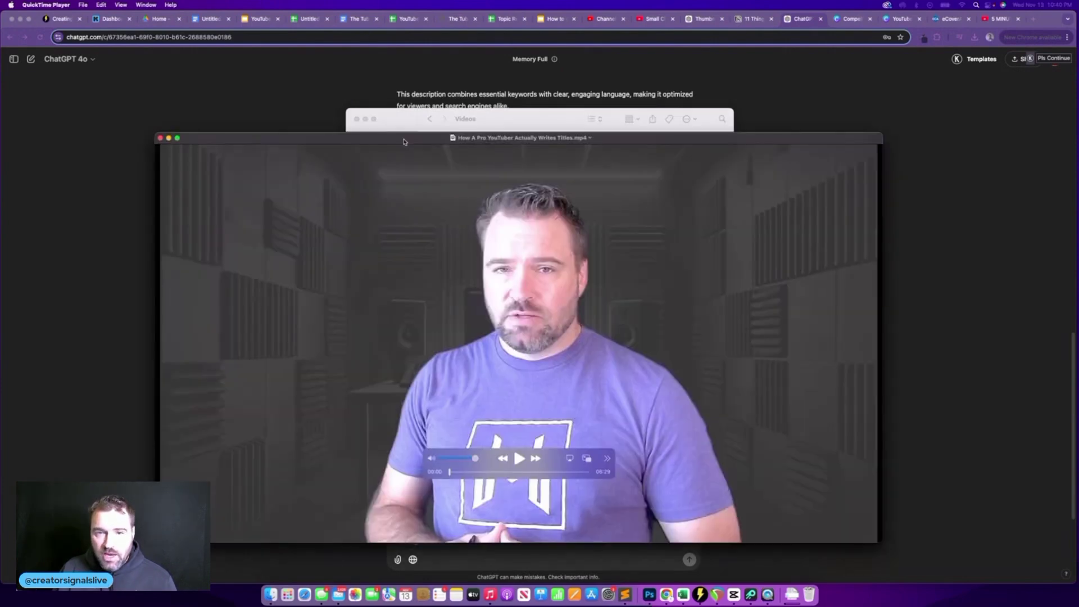
left_click(607, 460)
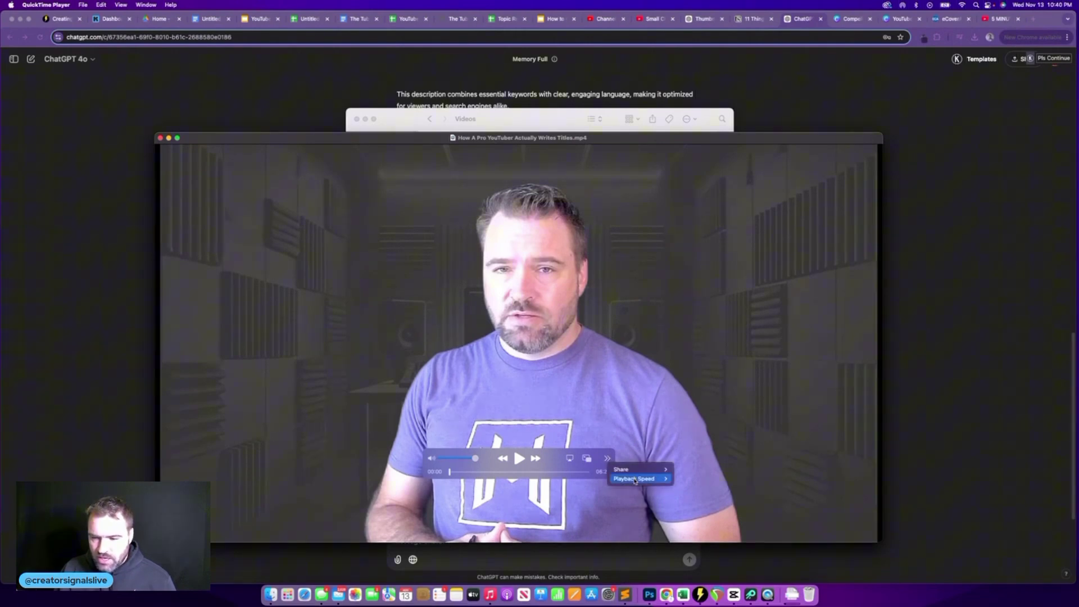
mouse_move(640, 479)
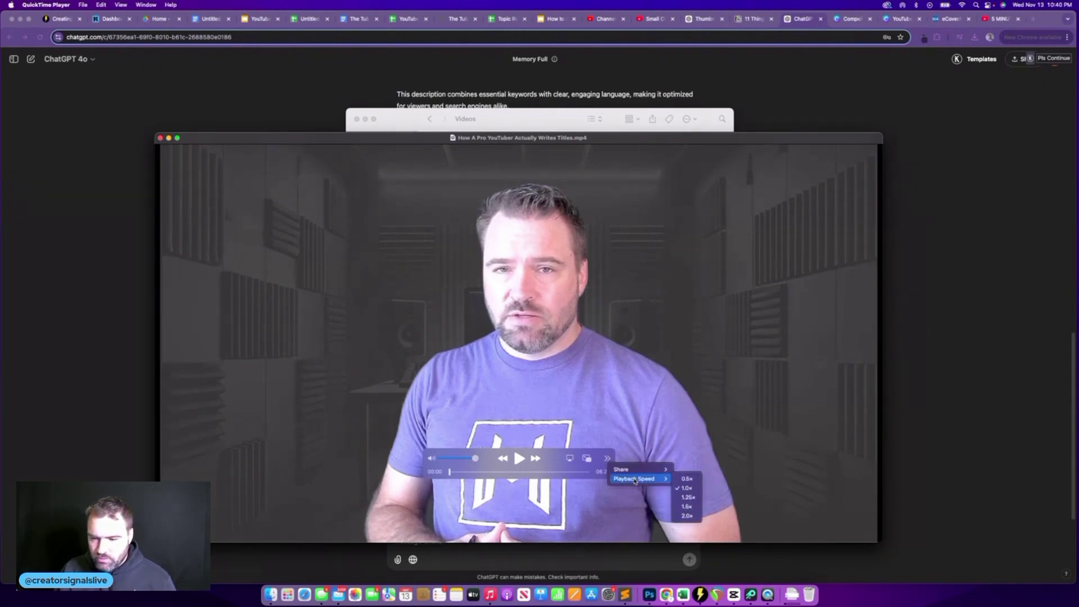
left_click(697, 498)
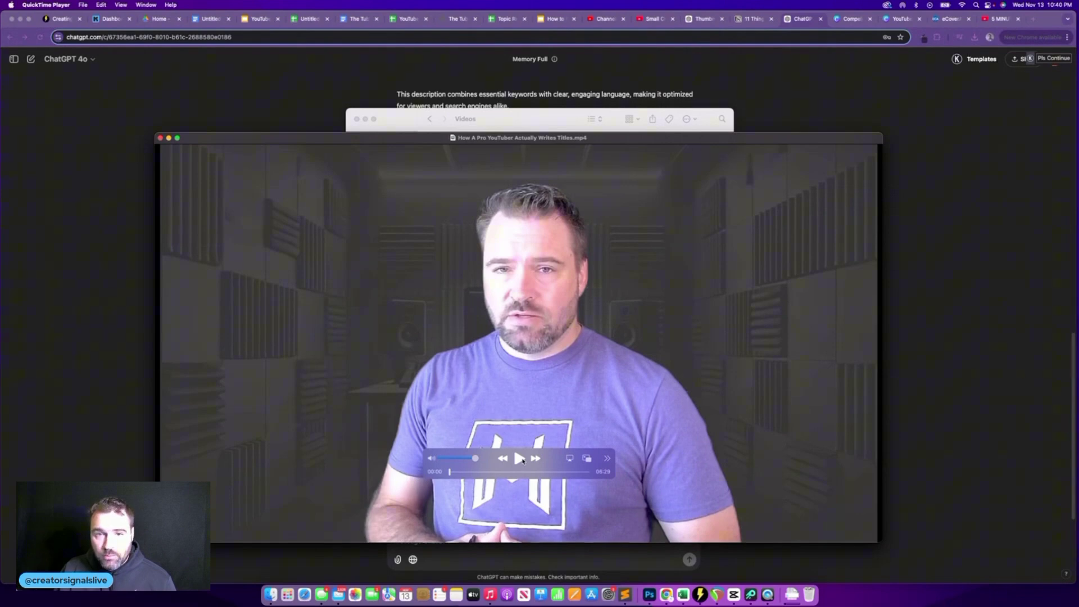
left_click(519, 459)
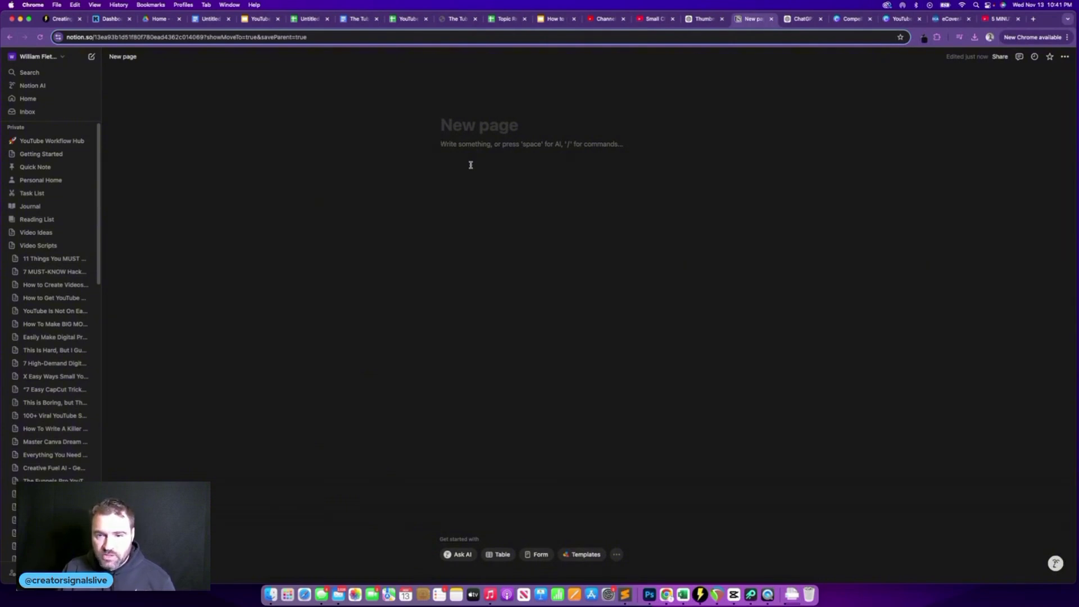
Ask ChatGPT for search terms on how pro YouTubers write video titles and select the 20 results.
type("Search")
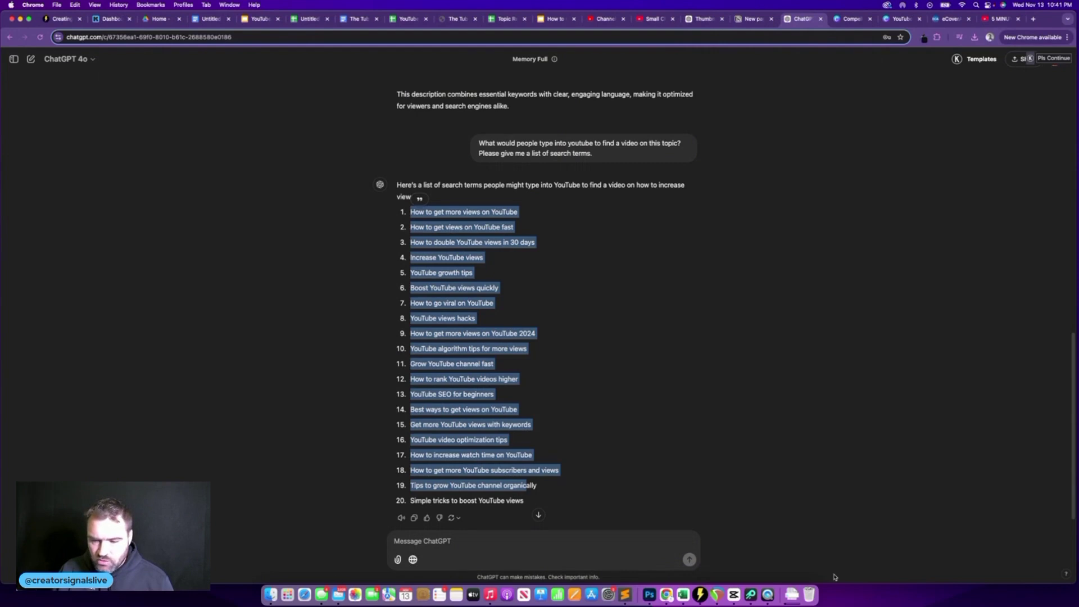
left_click(447, 541)
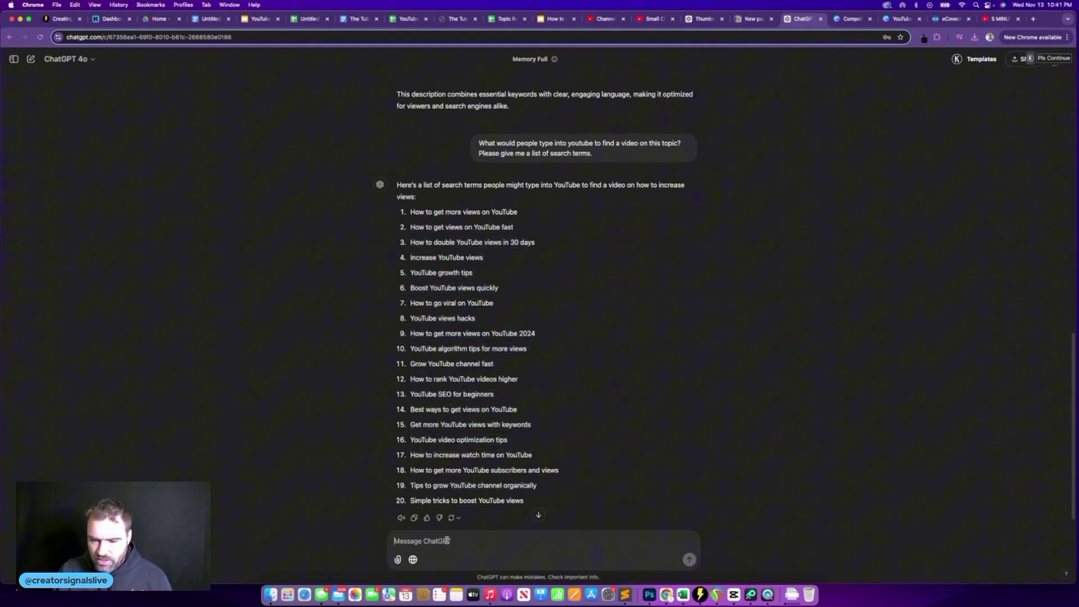
type("Give me a li")
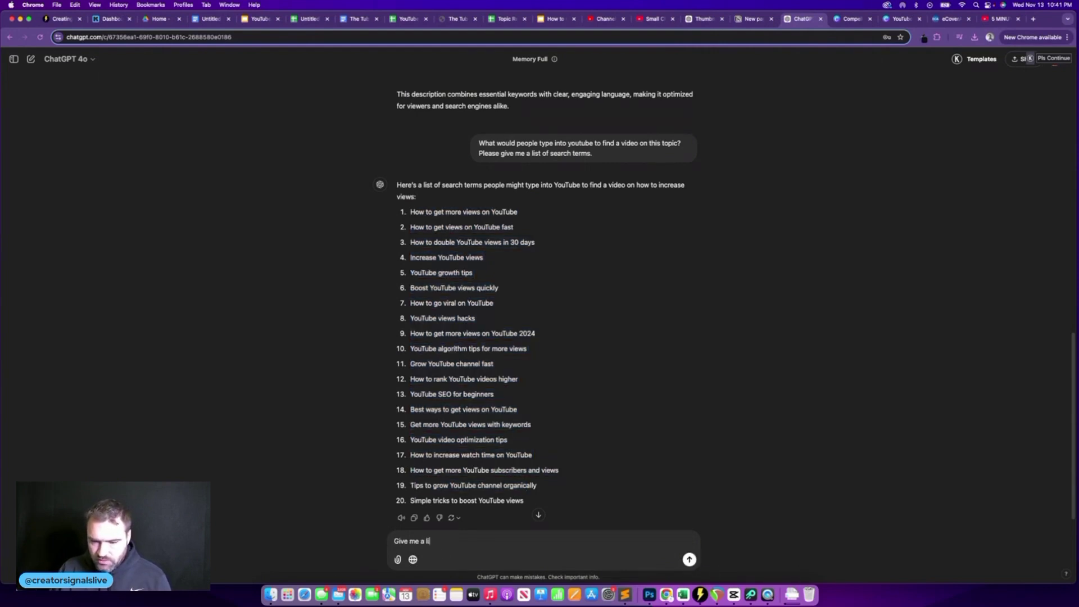
type("st of search terms for a video on How P")
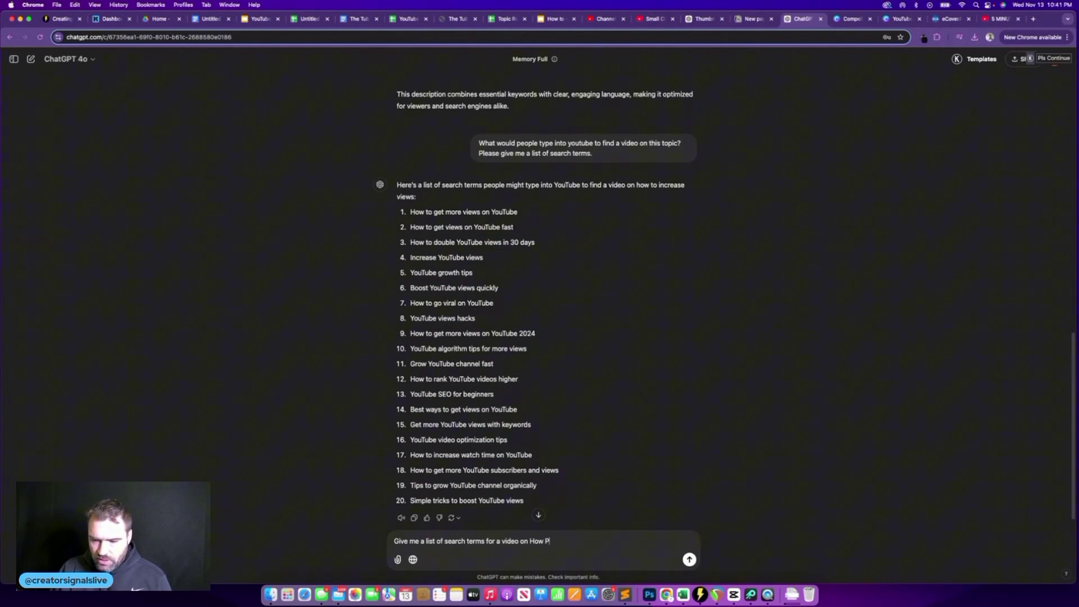
type("ro Youtubers write video titles")
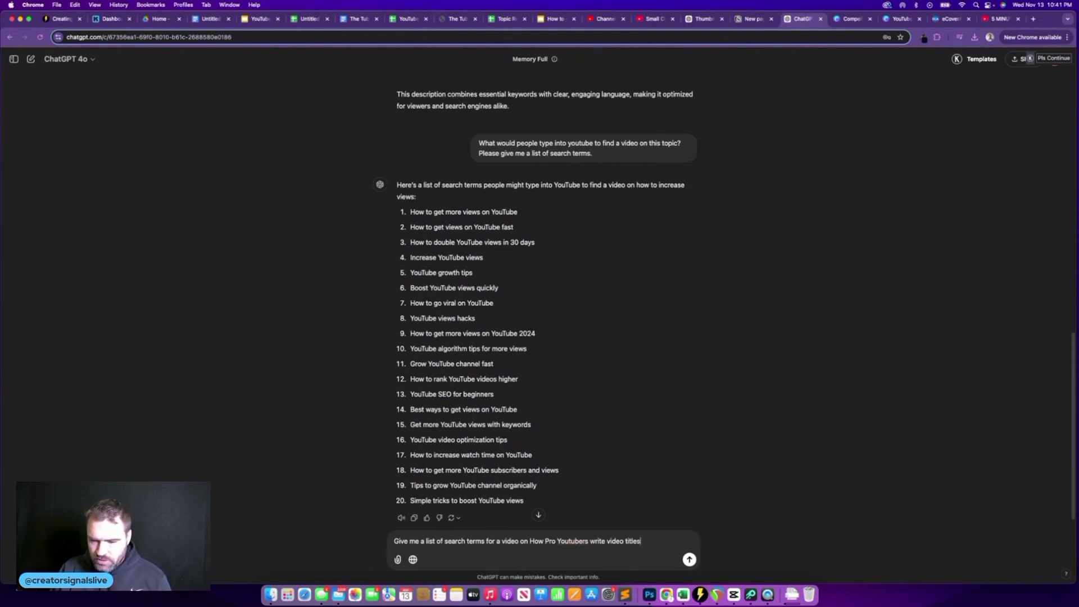
type("? What would people search for on youtube to find that vi")
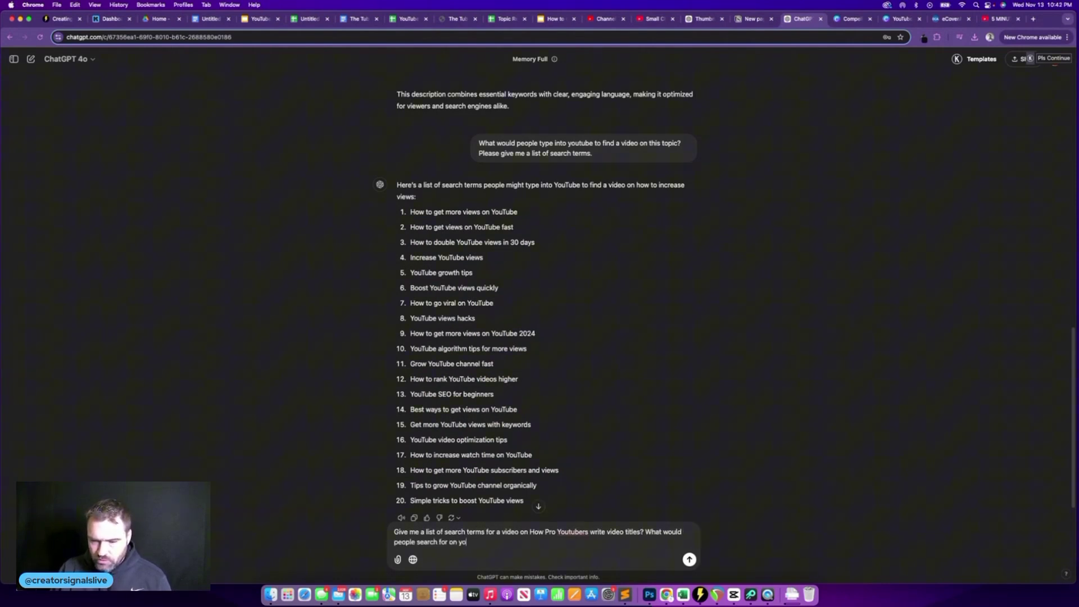
type("deo?")
key("Return")
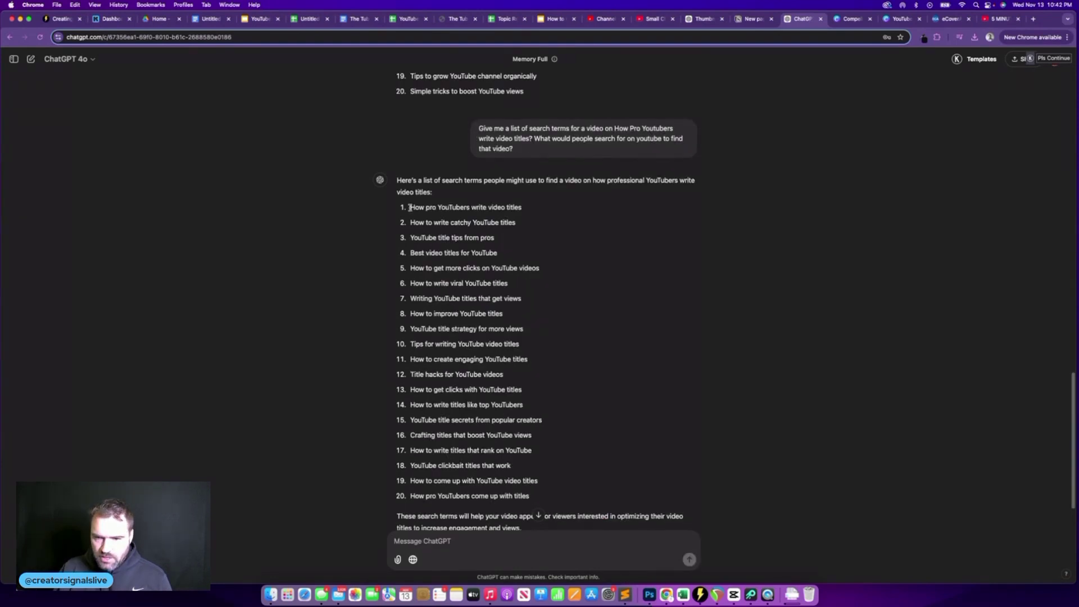
left_click_drag(410, 207, 573, 493)
key("super+c")
Paste the search-term list into Notion and put the first search term after 00:00.
key("super+alt+Left")
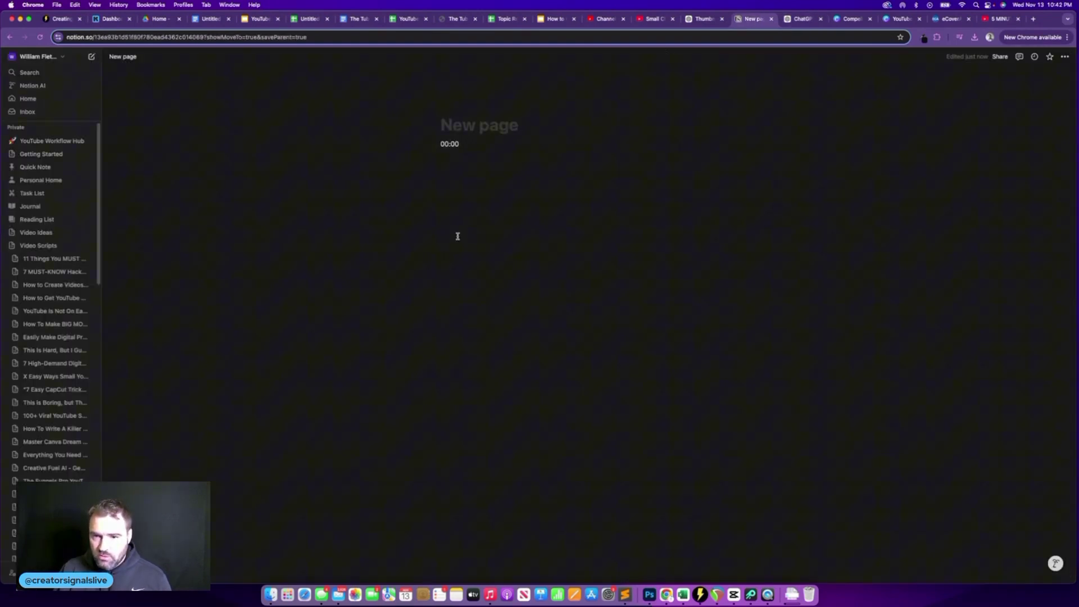
key("Return")
key("Return")
key("Return")
key("Return")
key("Return")
key("Return")
key("Return")
key("Return")
key("Return")
key("Return")
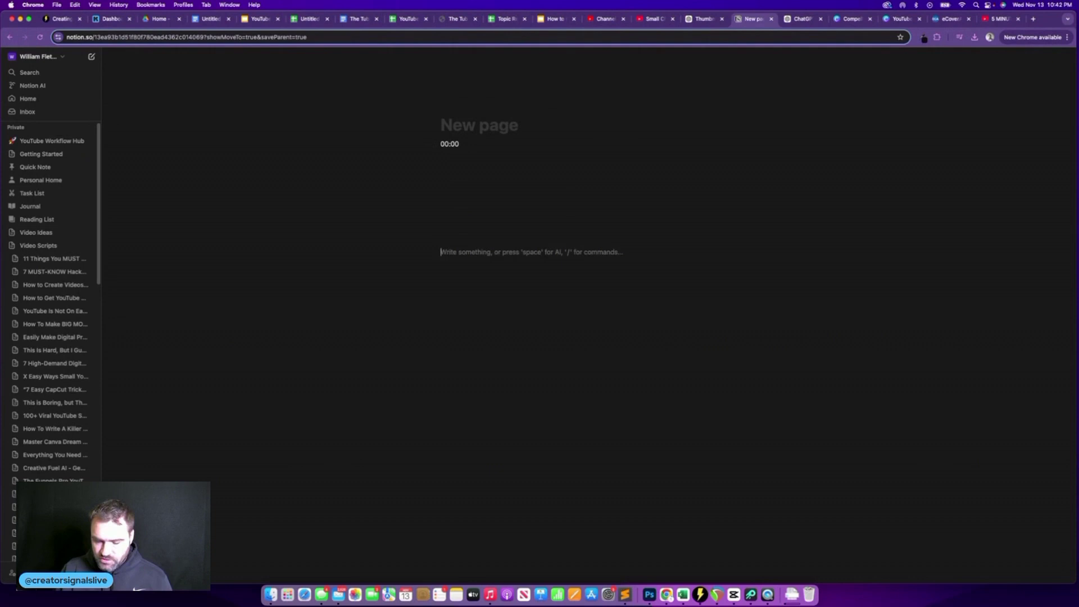
key("super+v")
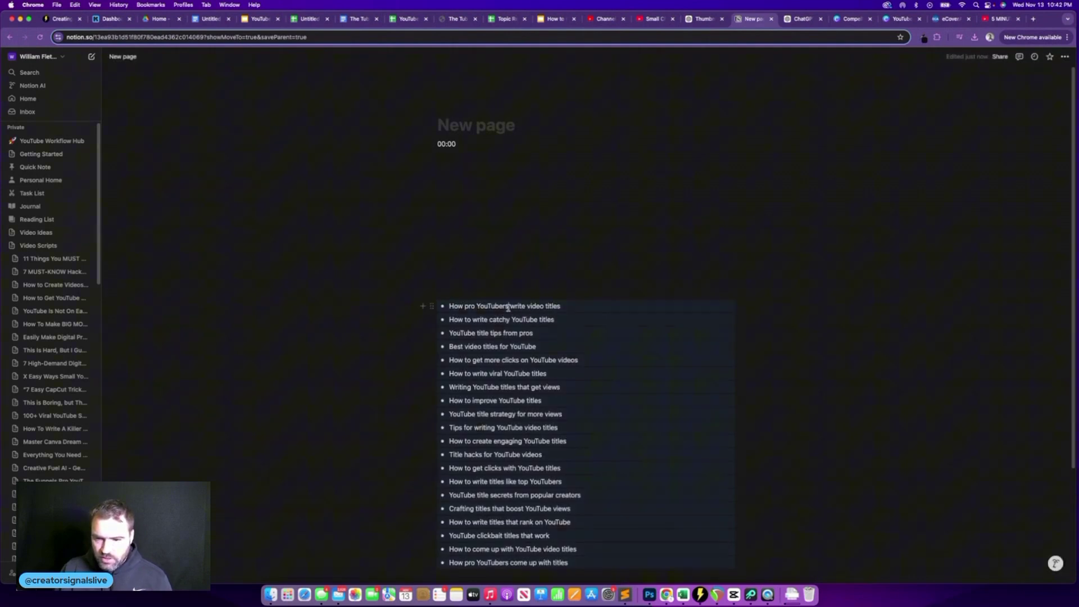
triple_click(509, 306)
key("super+c")
left_click(469, 144)
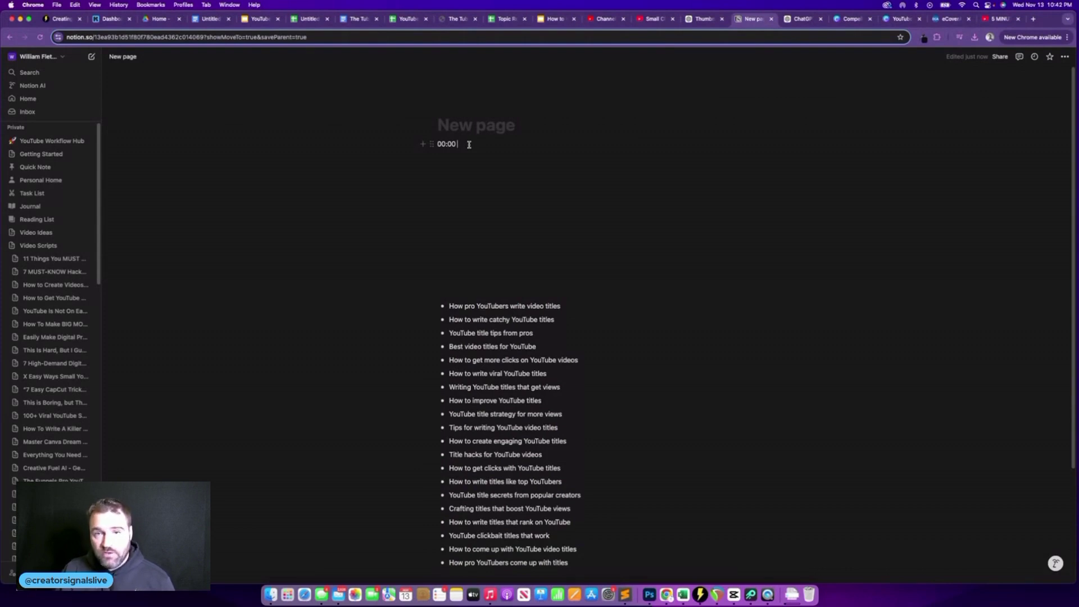
key("super+v")
key("Return")
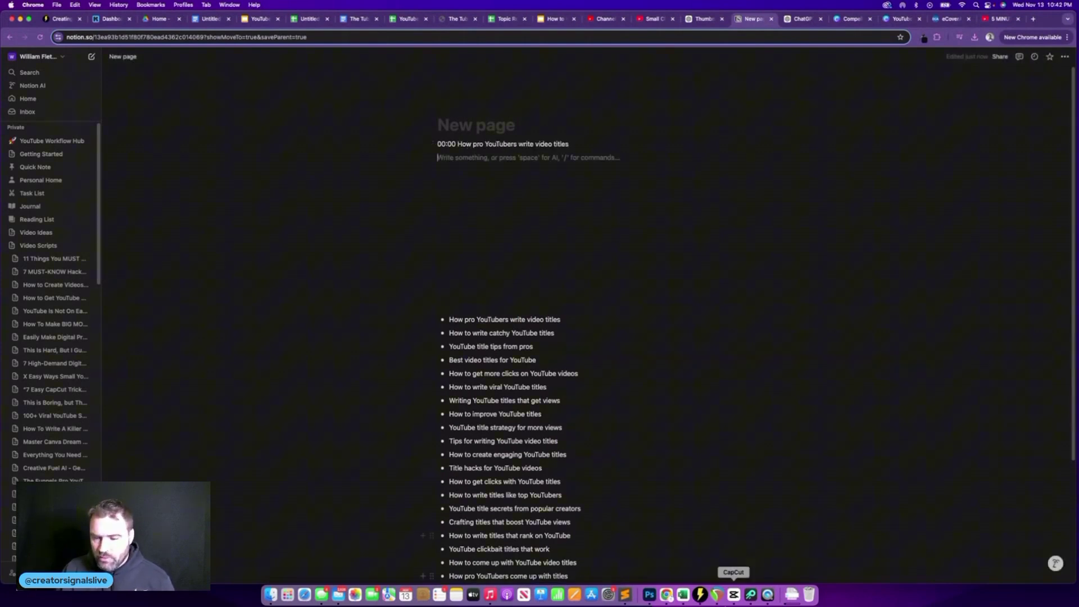
Write the remaining chapters through 05:50 using keyword phrases like 'YouTube Video Titles'.
left_click(768, 595)
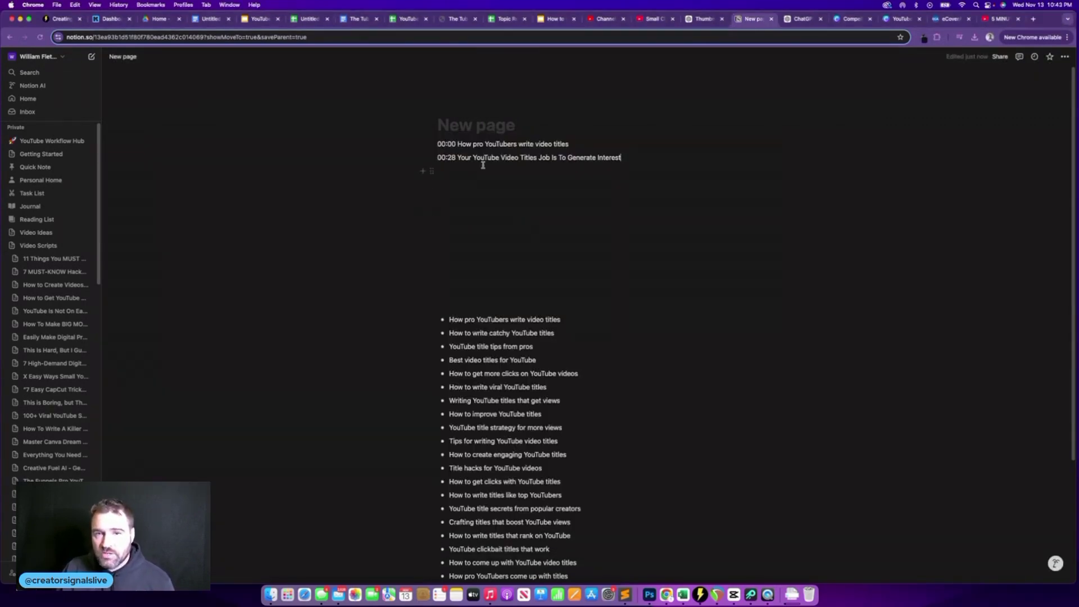
left_click_drag(473, 157, 537, 157)
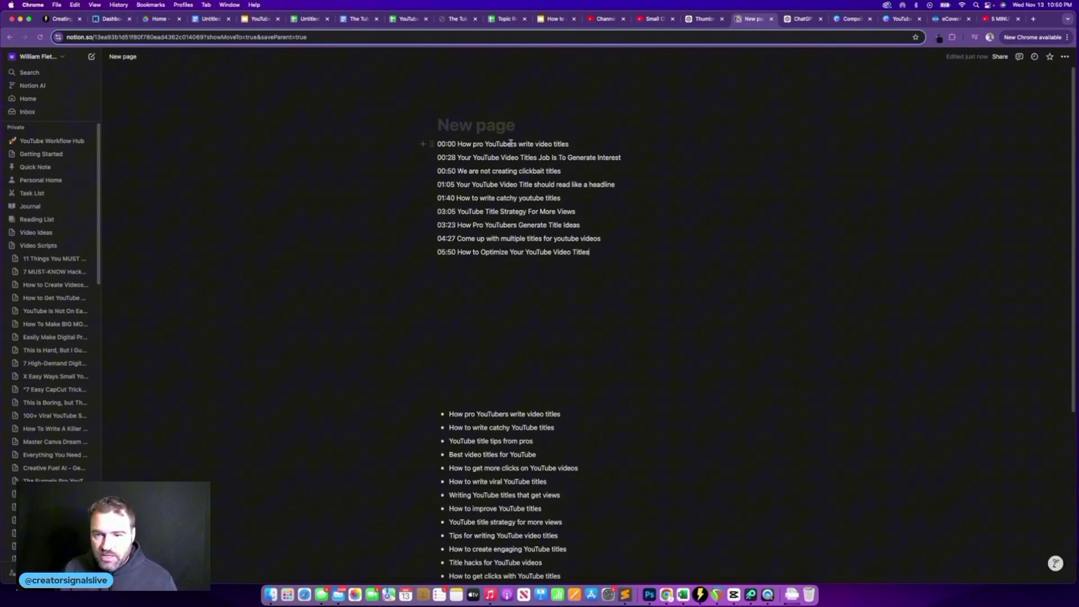
left_click_drag(518, 145, 574, 144)
left_click_drag(474, 158, 562, 170)
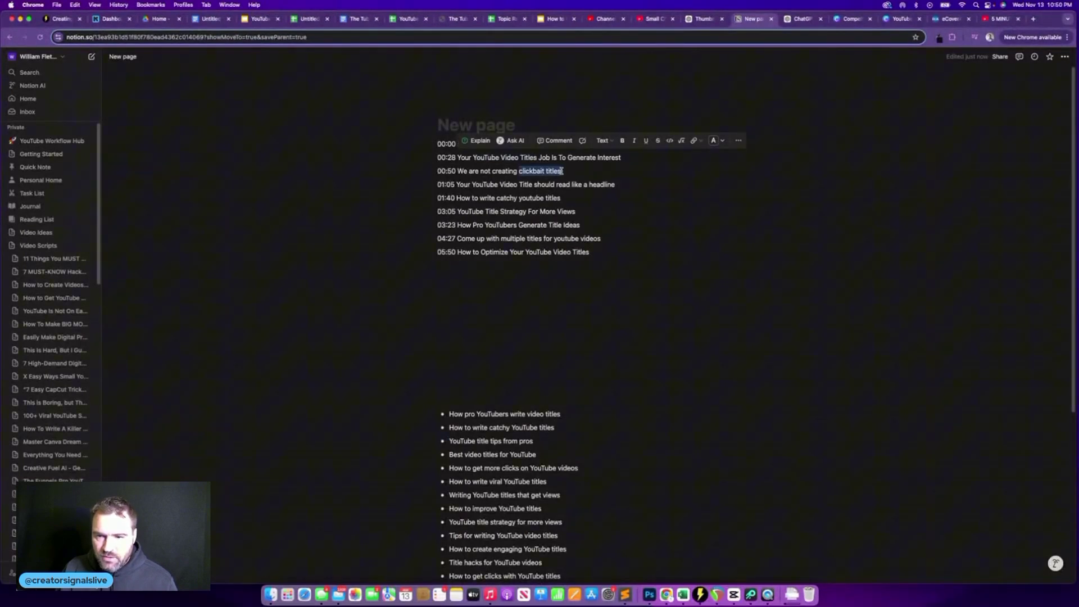
left_click_drag(473, 185, 535, 184)
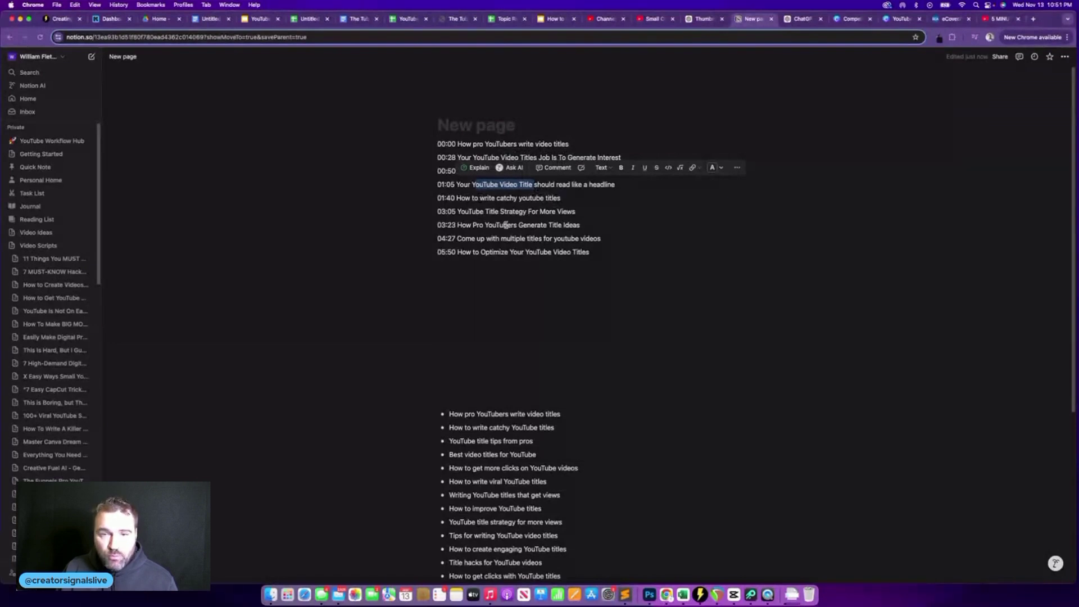
left_click(602, 253)
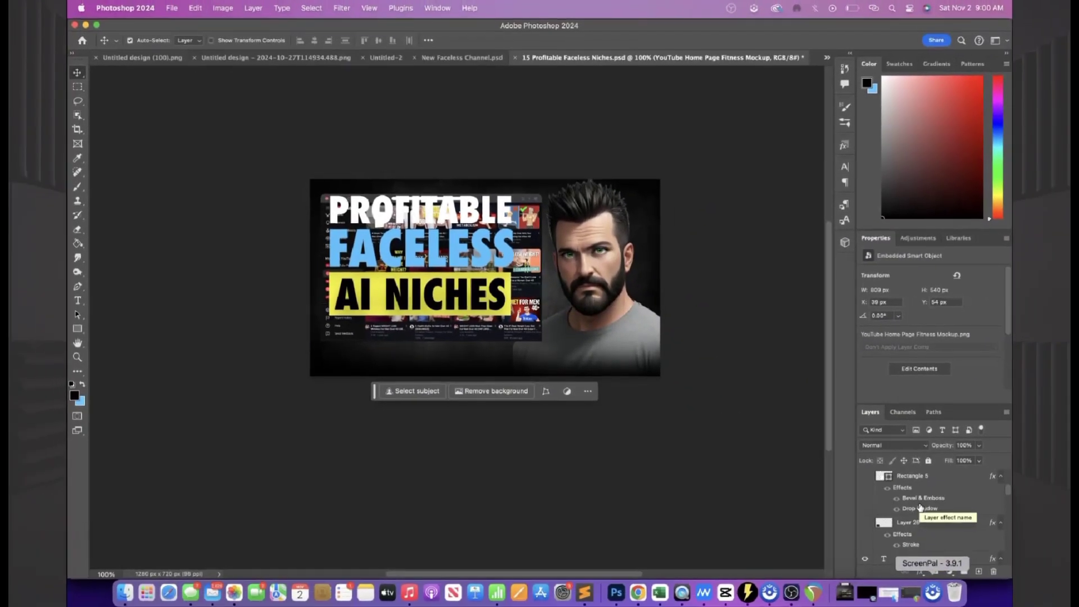
Hide the FACELESS and PROFITABLE text layers on the thumbnail.
left_click(910, 510)
left_click(909, 565)
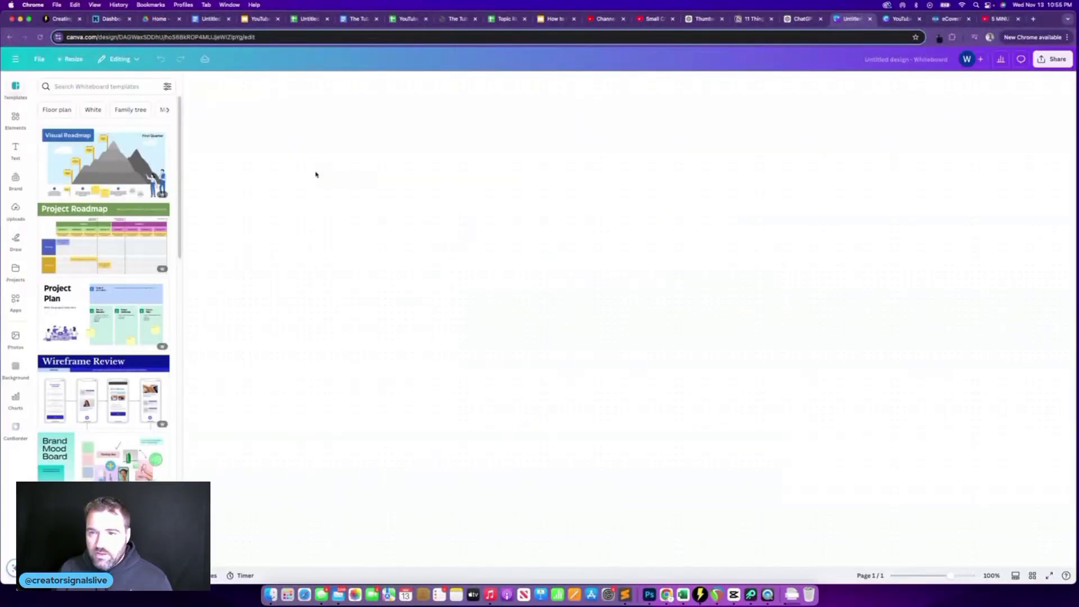
Search YouTube for 'Faceless youtube channel niche ideas' and scroll through the results.
left_click(651, 20)
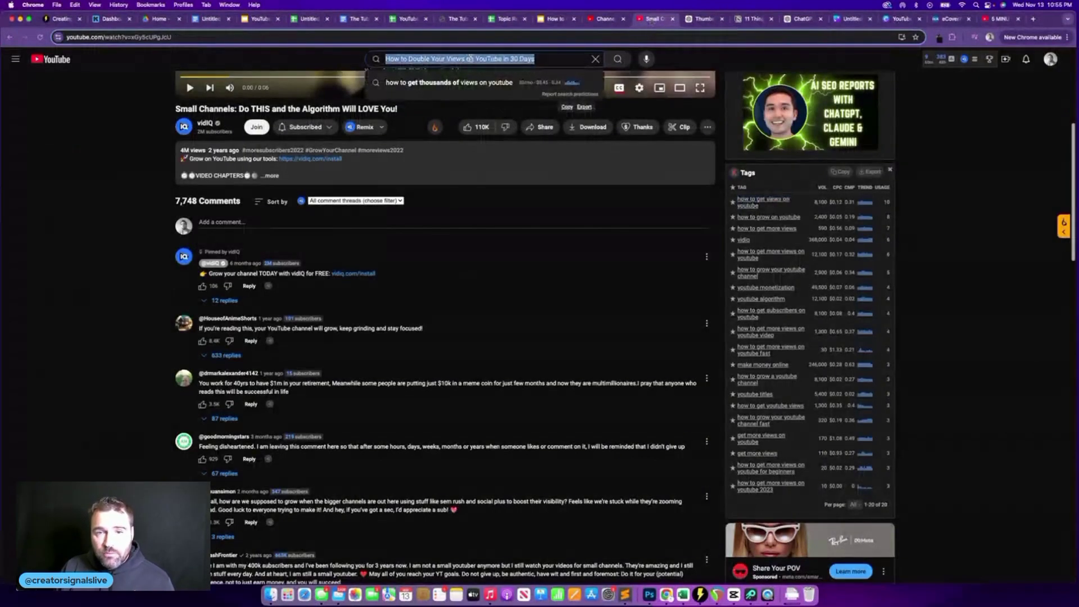
type("Faceless")
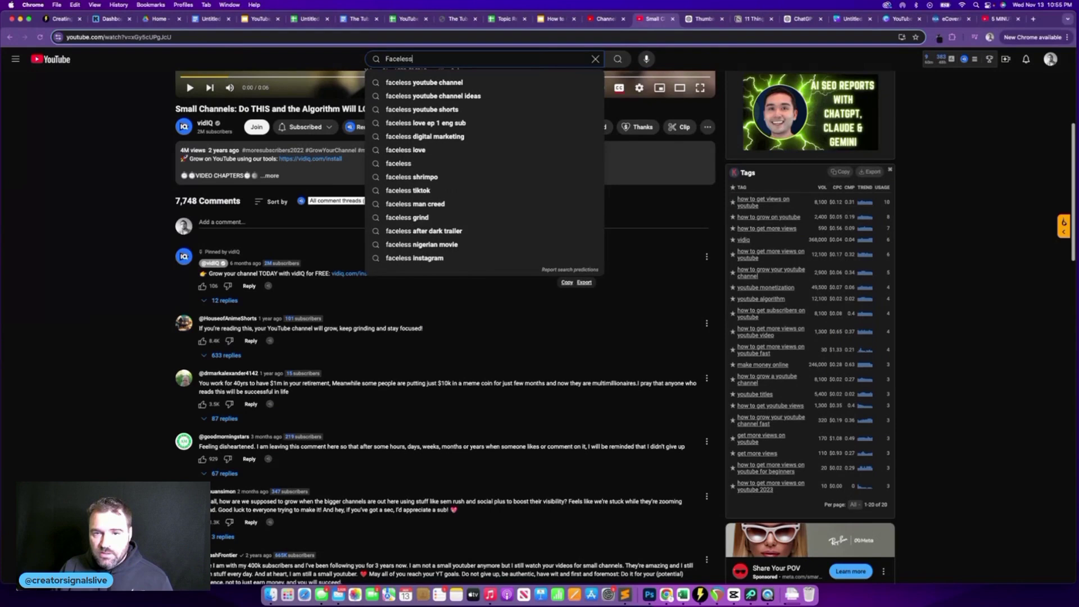
type(" youtube channel niche ideas")
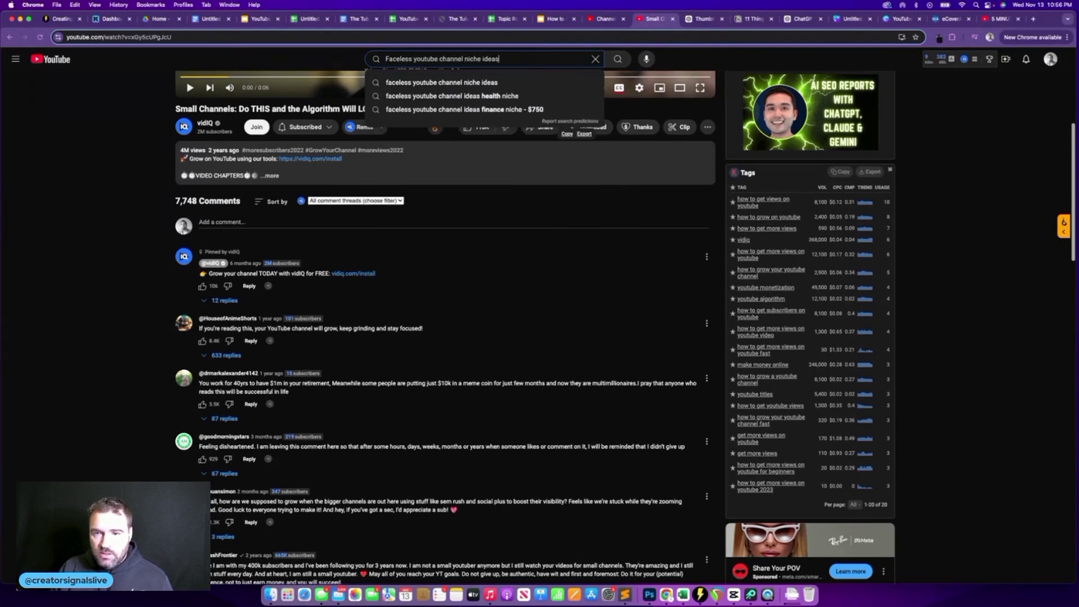
key("Return")
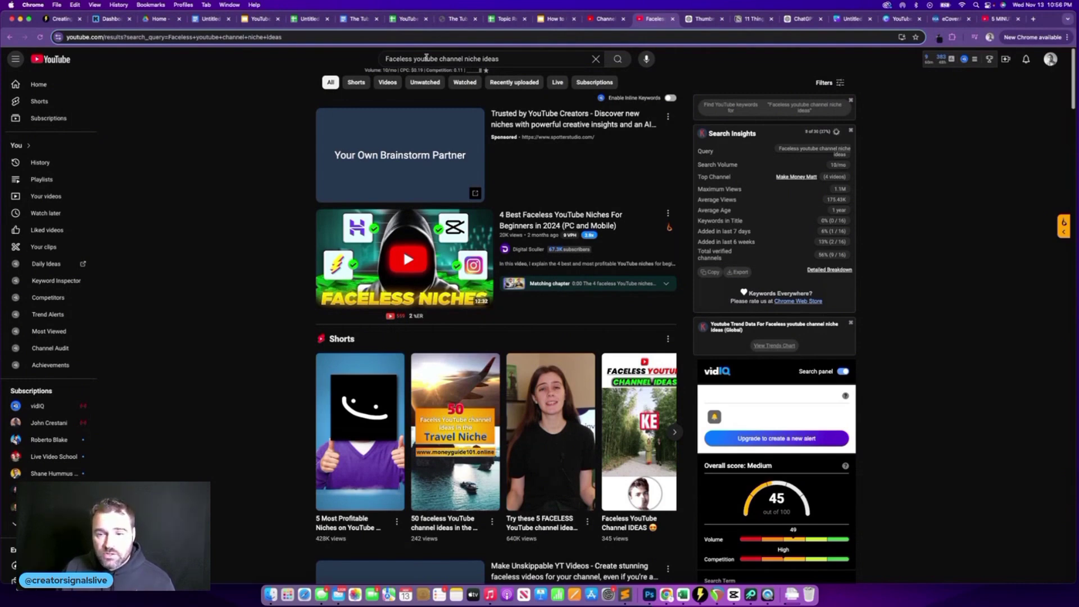
mouse_move(568, 239)
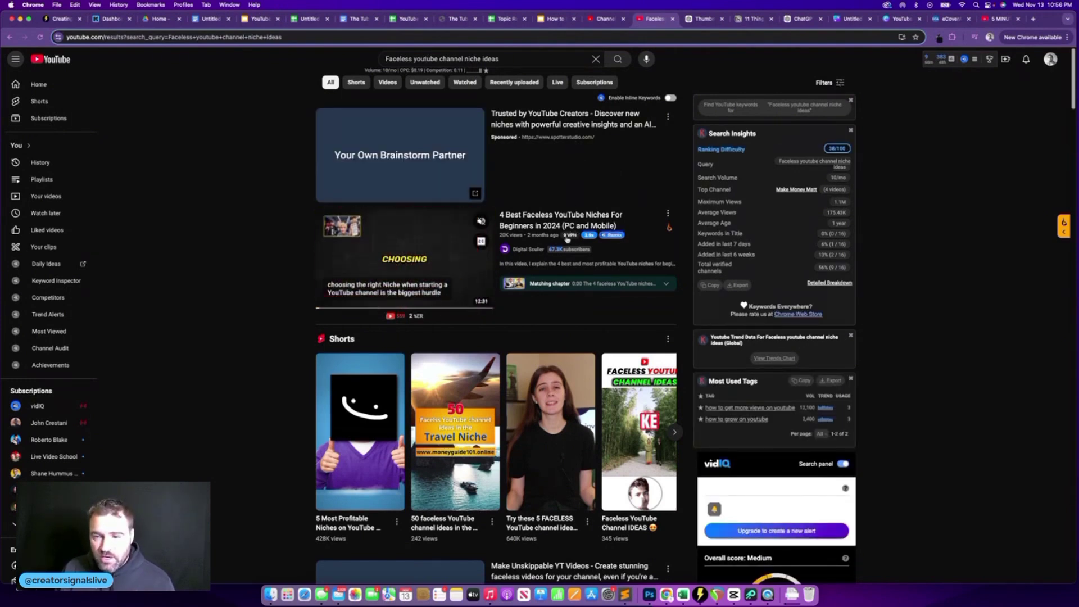
scroll(578, 205, "down", 4)
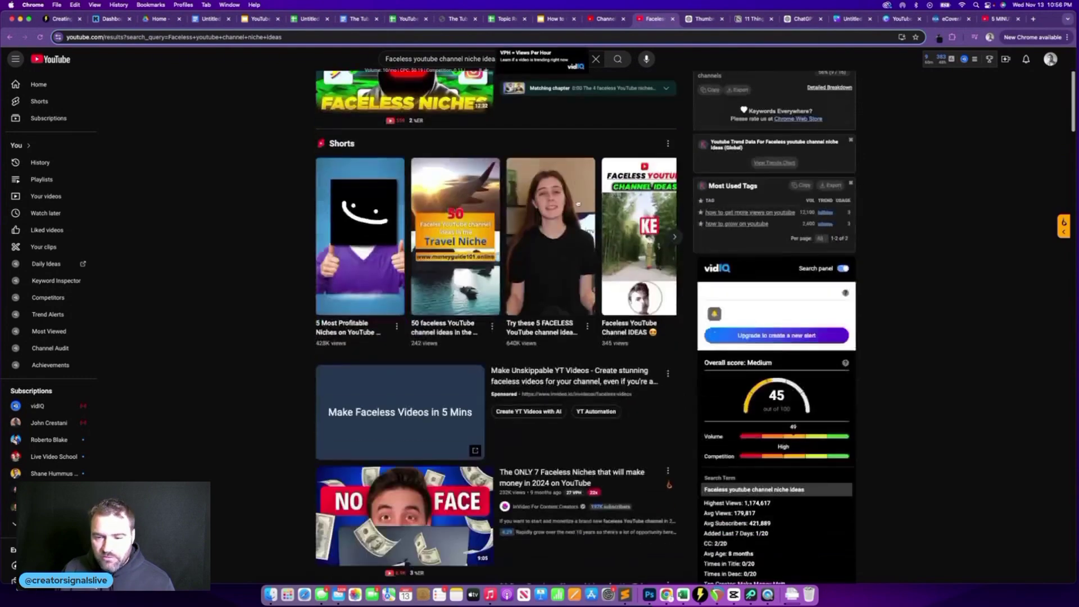
scroll(578, 203, "down", 5)
mouse_move(583, 207)
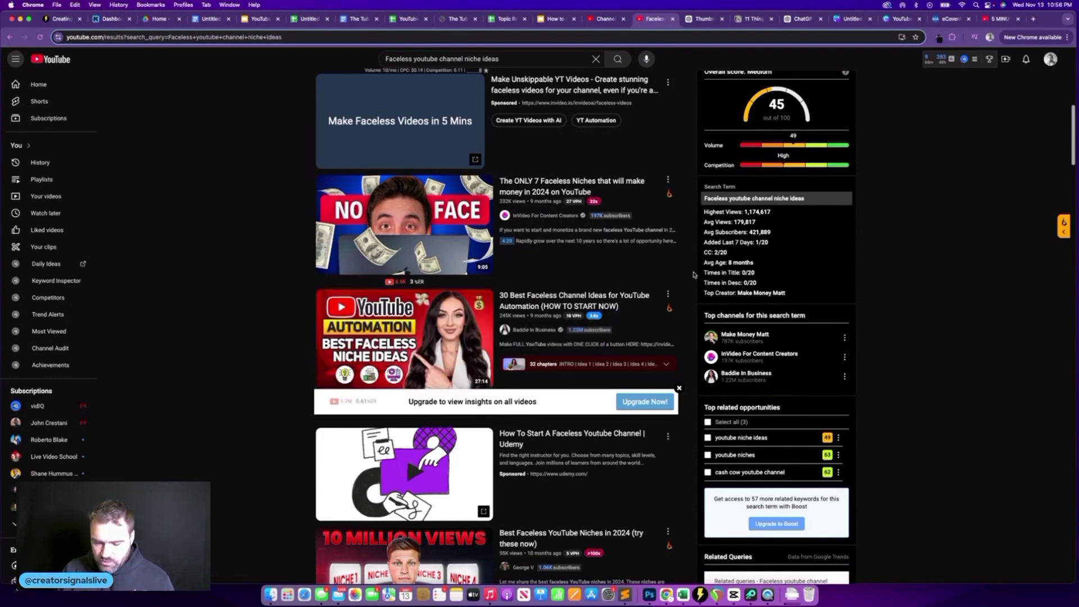
scroll(616, 370, "down", 2)
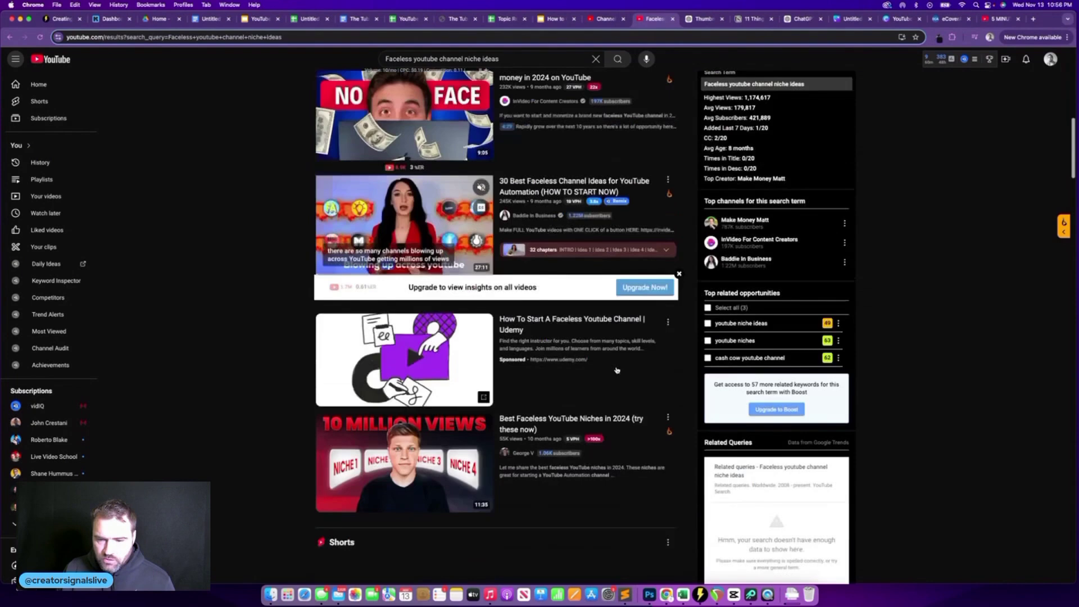
scroll(617, 370, "down", 5)
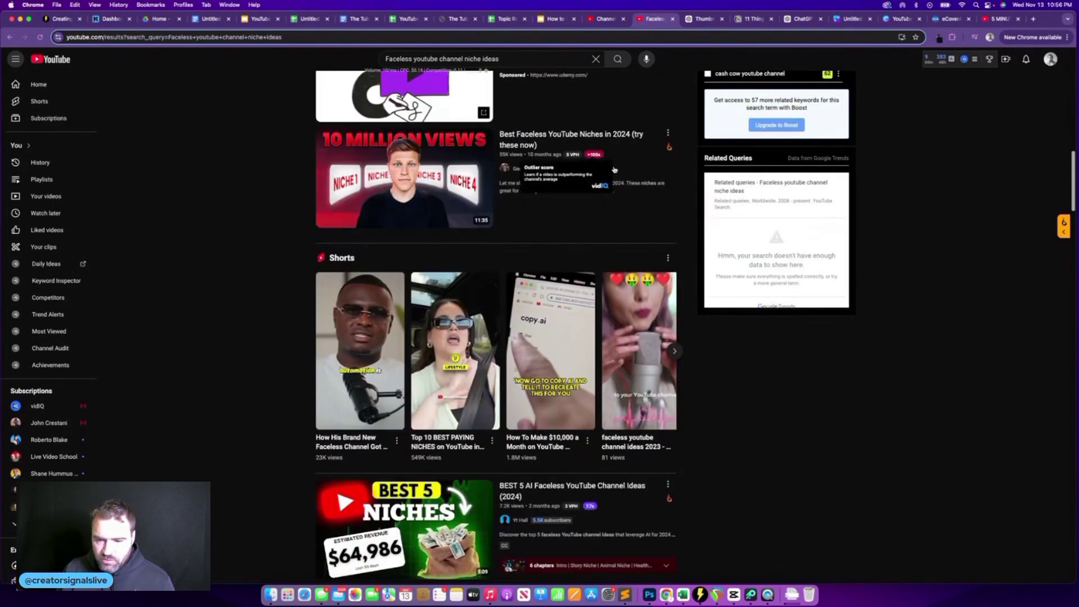
scroll(614, 225, "down", 3)
scroll(779, 323, "down", 1)
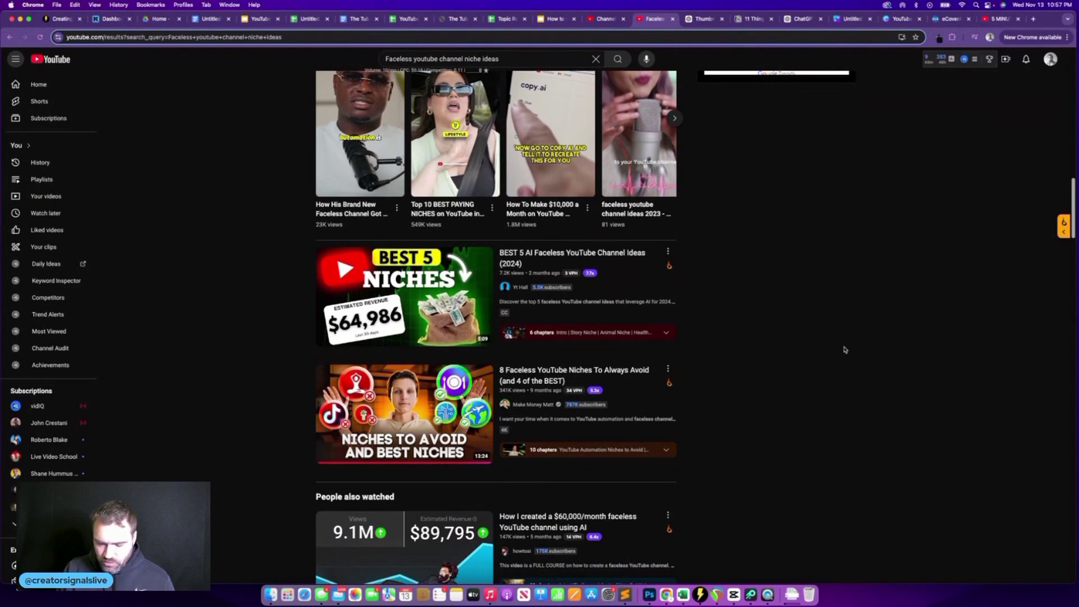
scroll(826, 365, "down", 6)
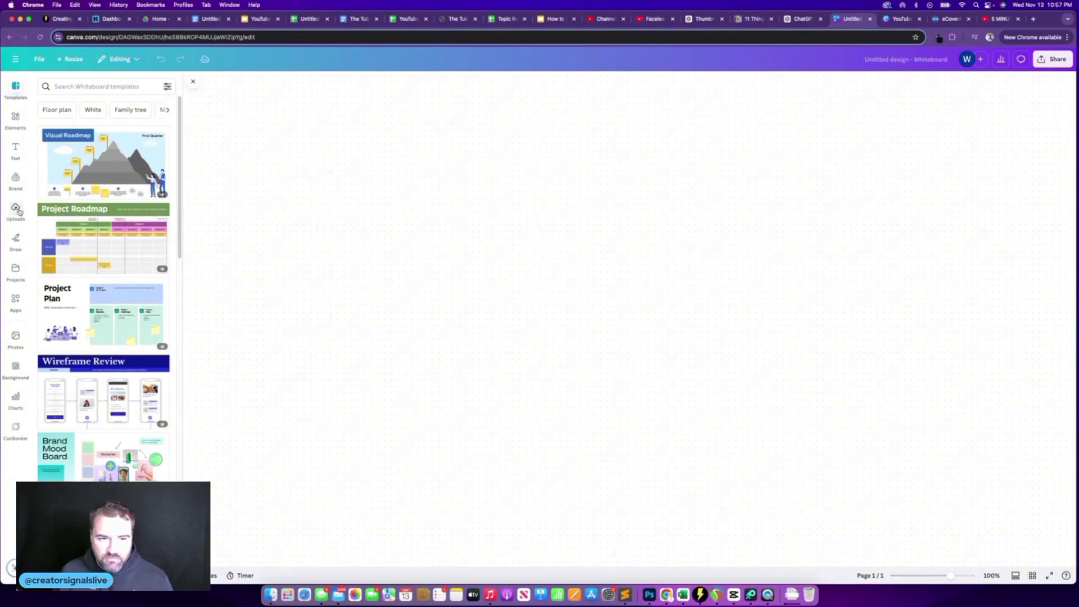
Upload a desktop screenshot to Canva and drag it onto the whiteboard canvas.
left_click(16, 209)
left_click(107, 107)
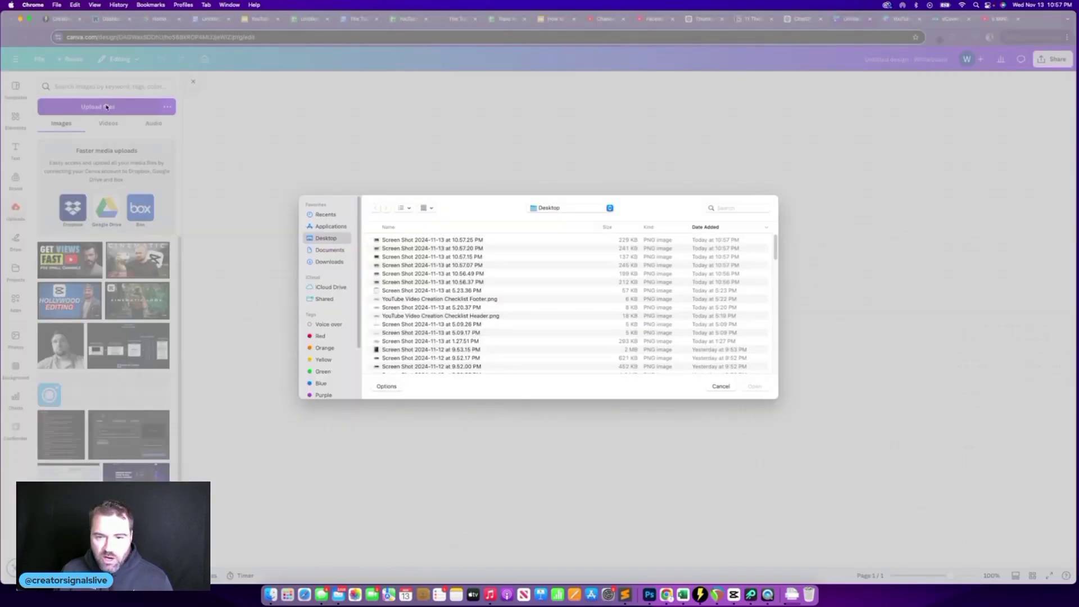
double_click(455, 259)
left_click_drag(71, 260, 286, 173)
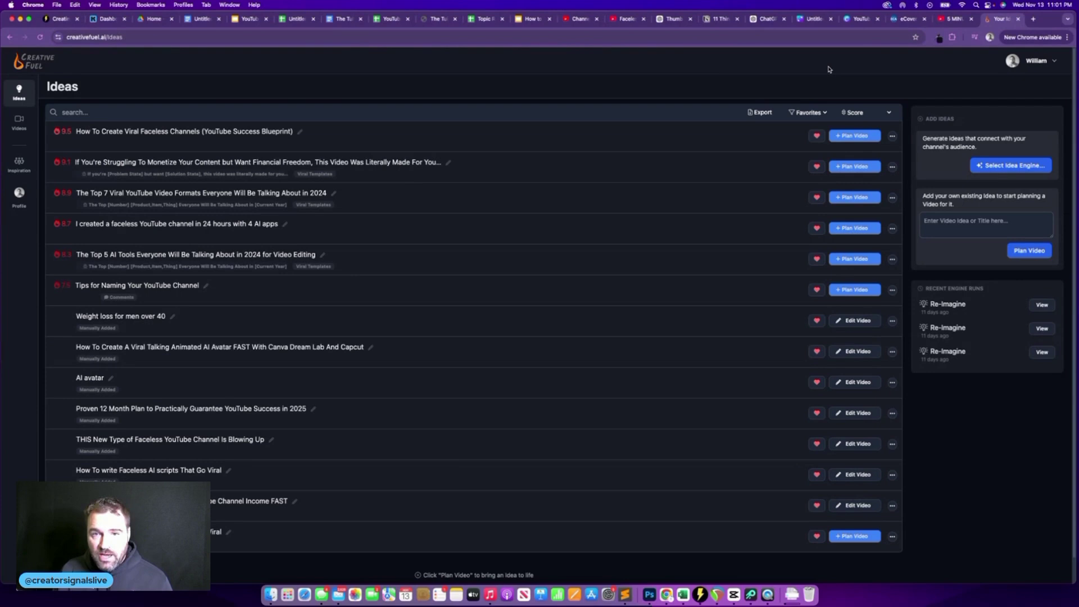
Paste the faceless-niches idea into Creative Fuel, plan it as a video, and upload its thumbnail.
left_click(967, 220)
type("The Most Profitable Faceless YouTube Niches For 2025")
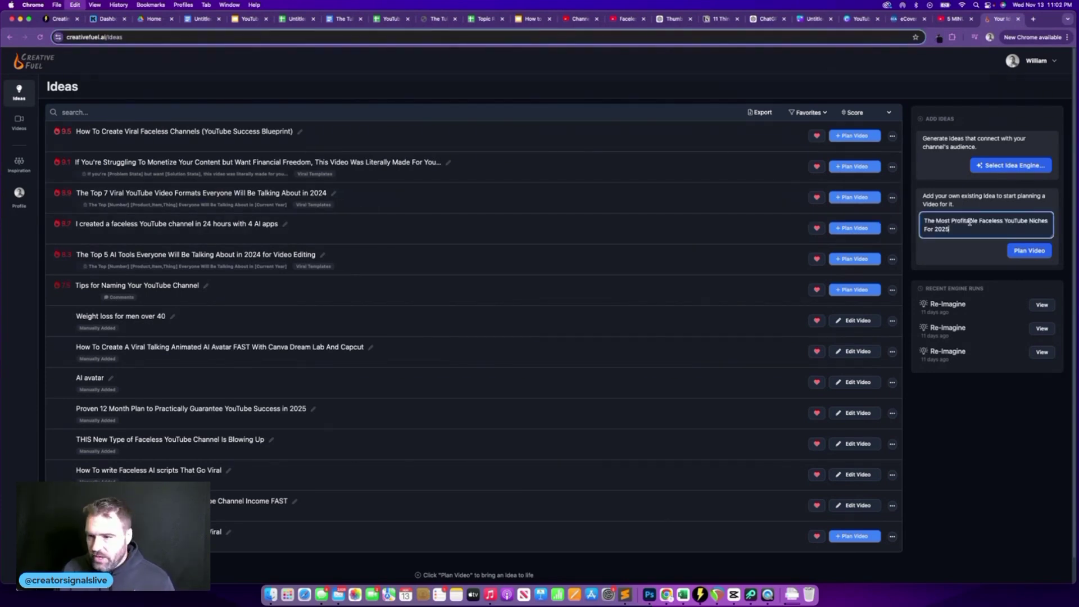
left_click(1033, 254)
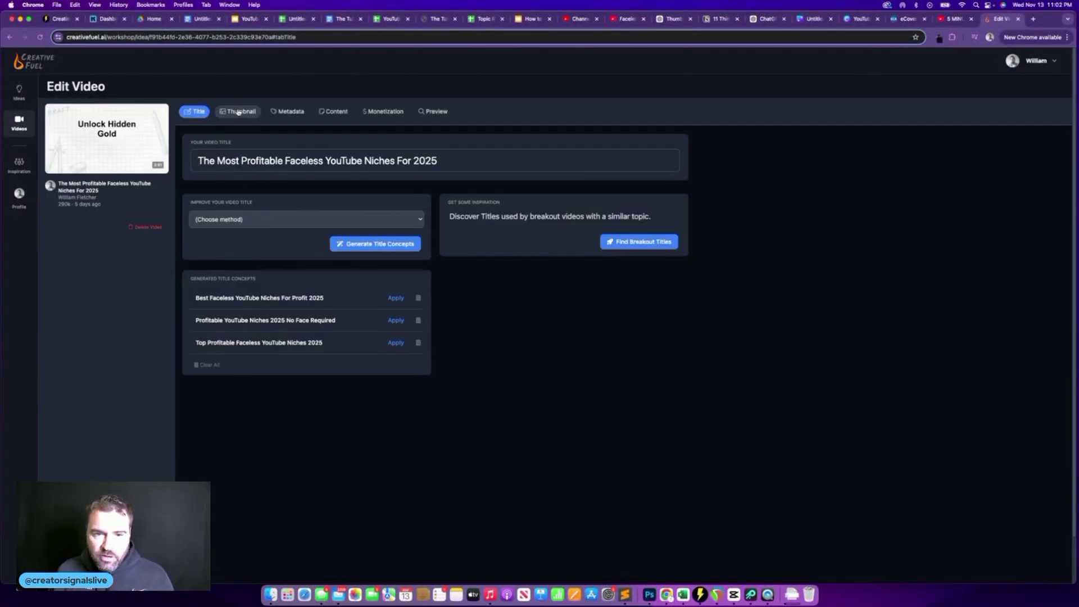
left_click(239, 112)
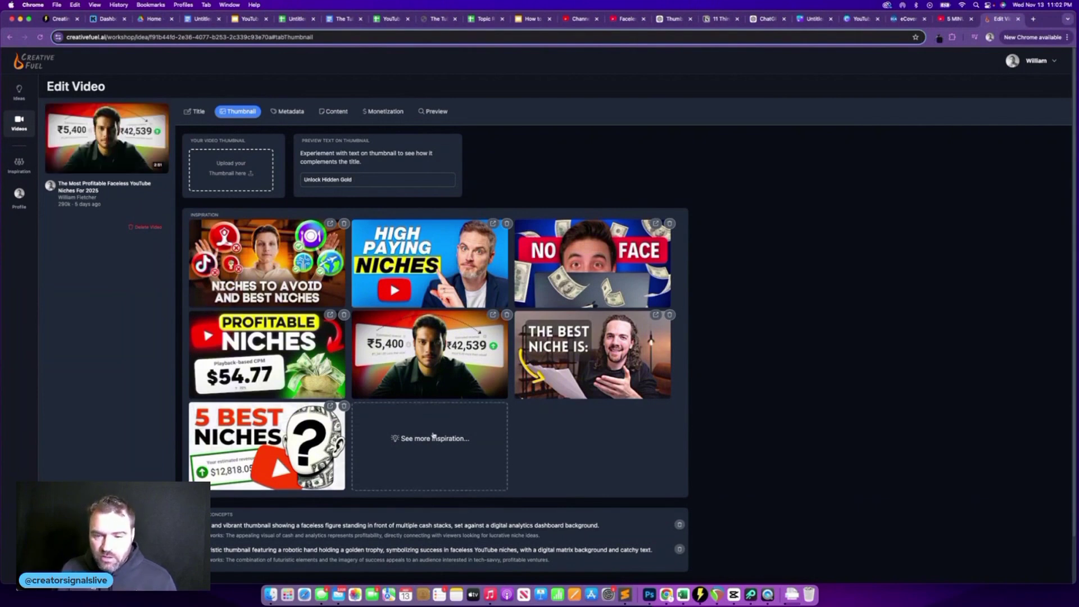
left_click(231, 166)
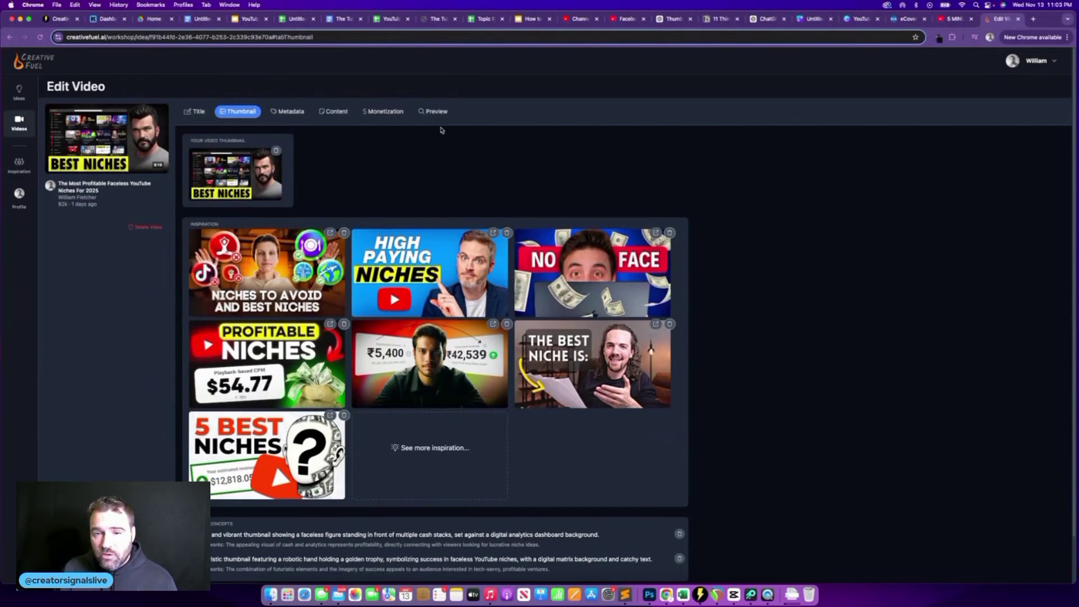
left_click(431, 112)
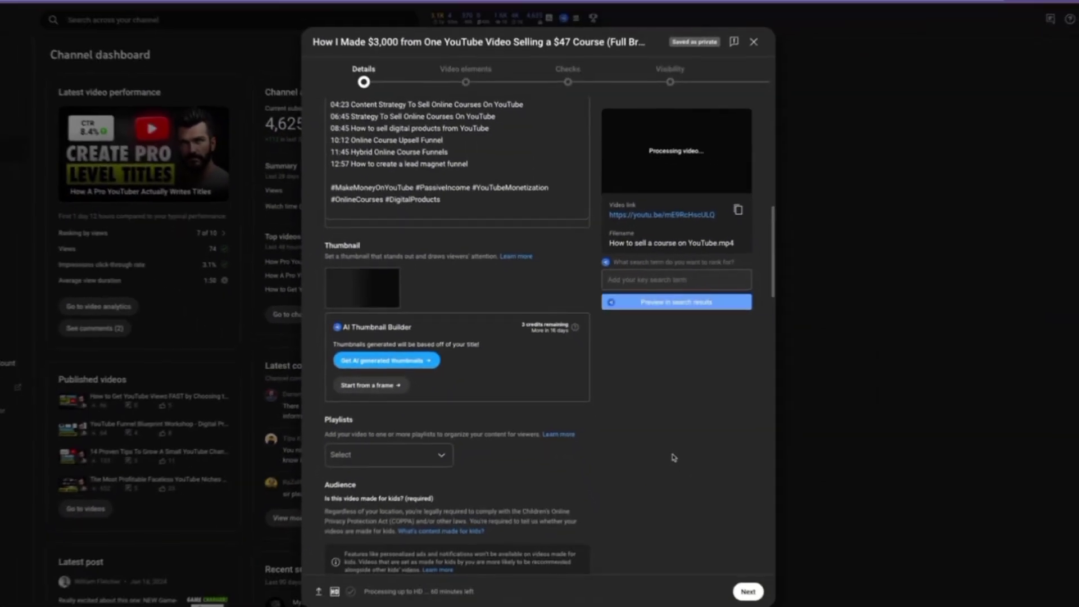
Scroll to Playlists in the video details and open the Select dropdown.
scroll(651, 443, "down", 5)
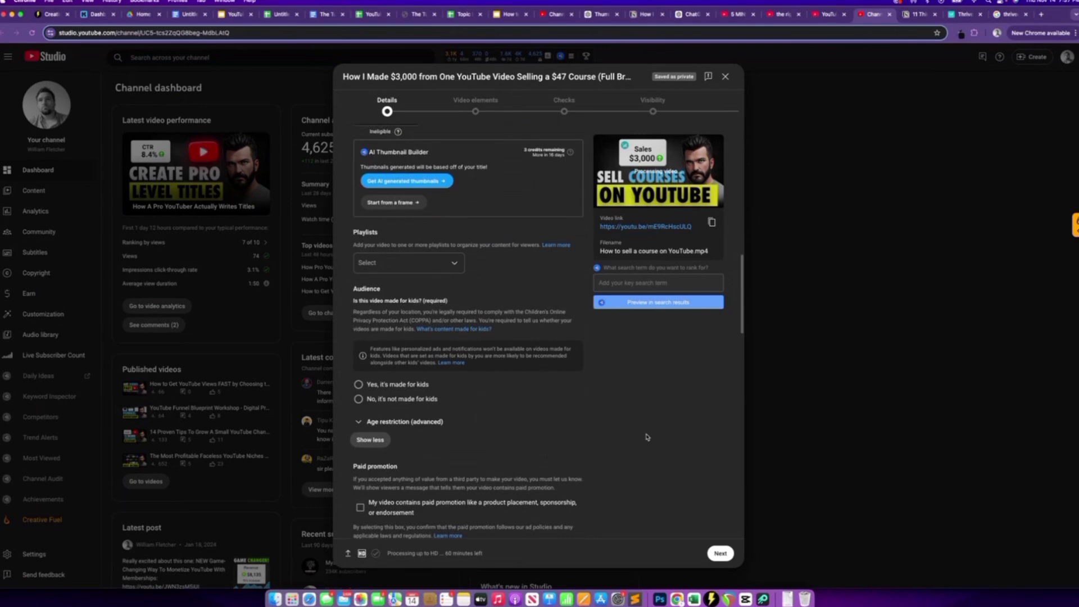
left_click(456, 224)
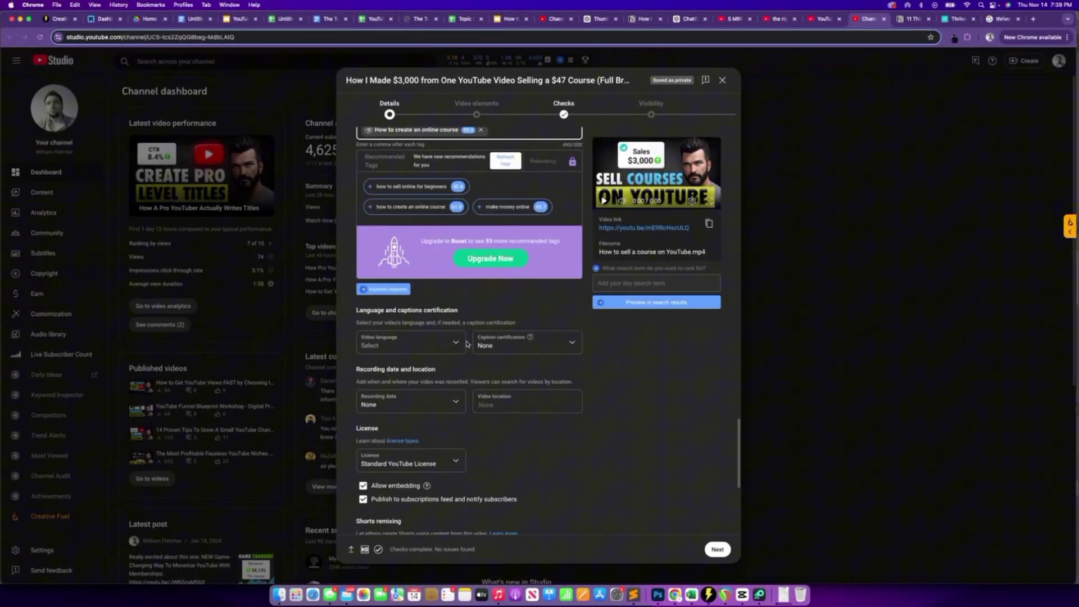
Set the video language to English (United States).
left_click(456, 345)
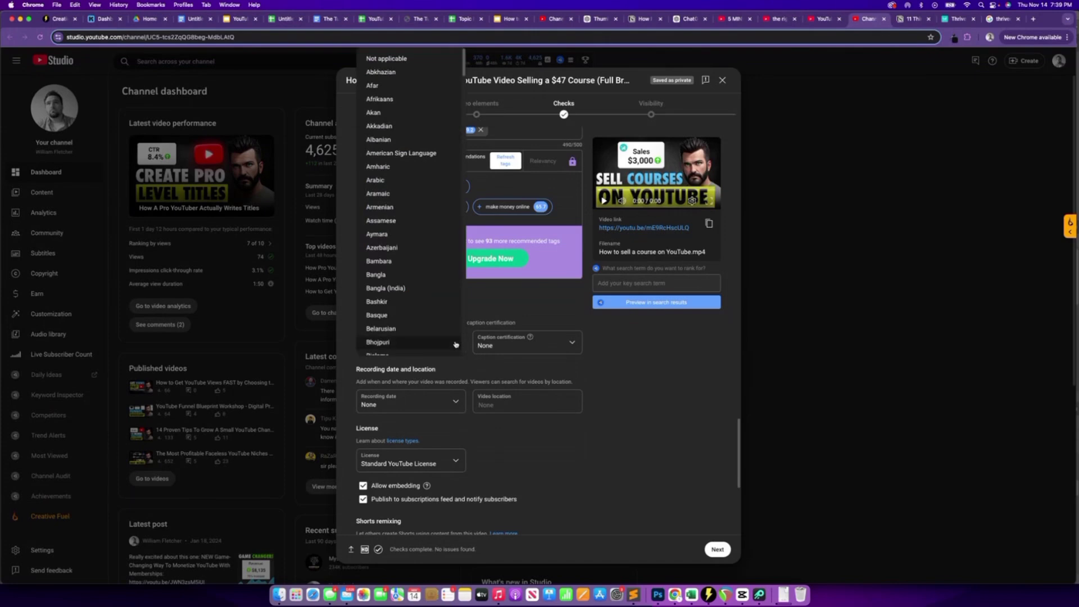
scroll(435, 315, "down", 20)
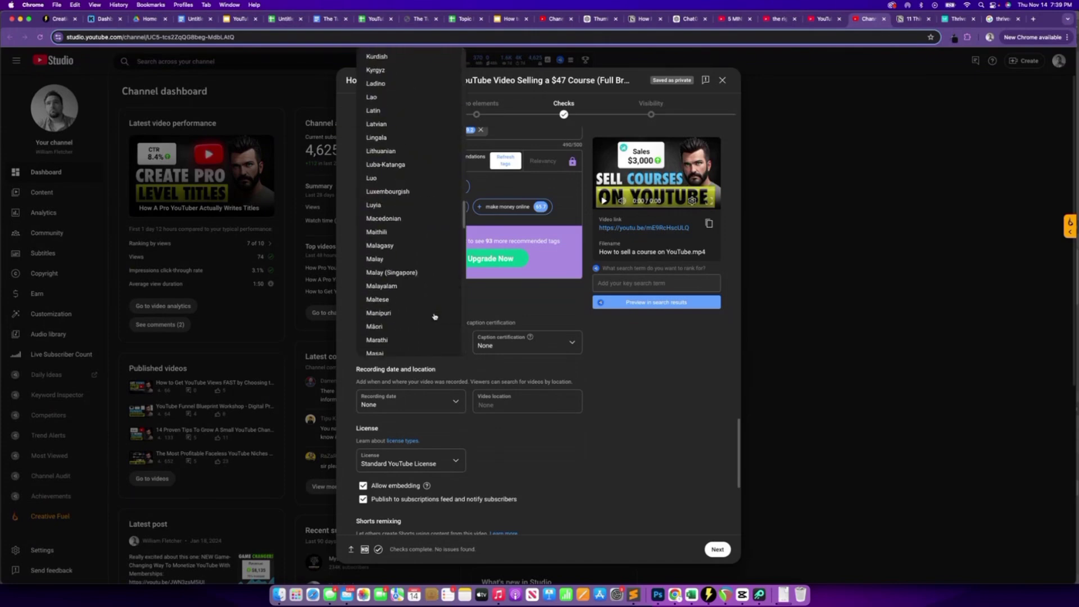
scroll(435, 316, "down", 5)
scroll(434, 317, "up", 20)
scroll(435, 317, "down", 3)
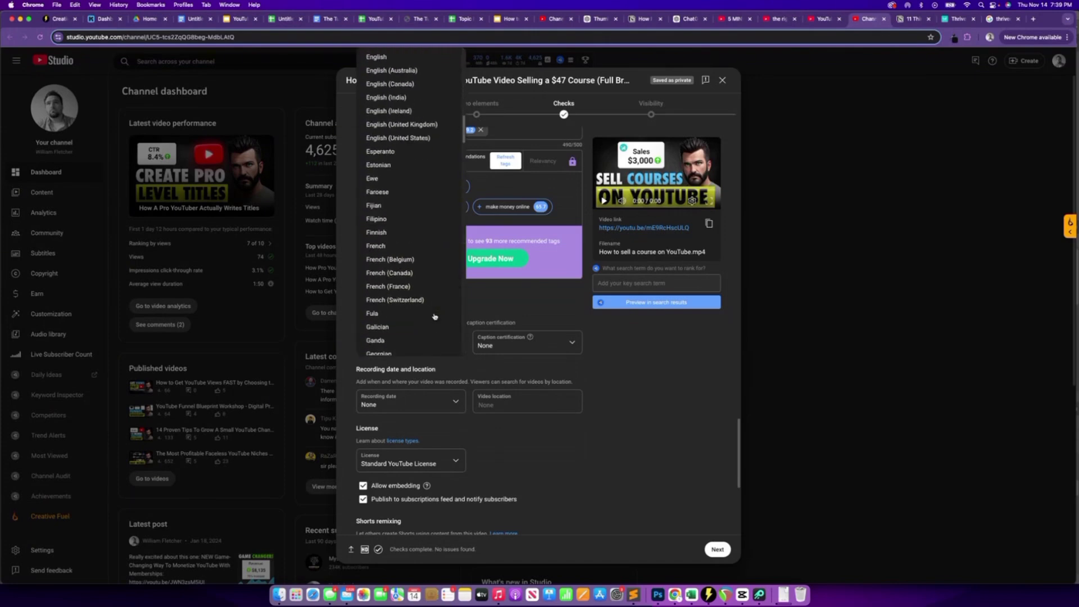
scroll(434, 316, "up", 3)
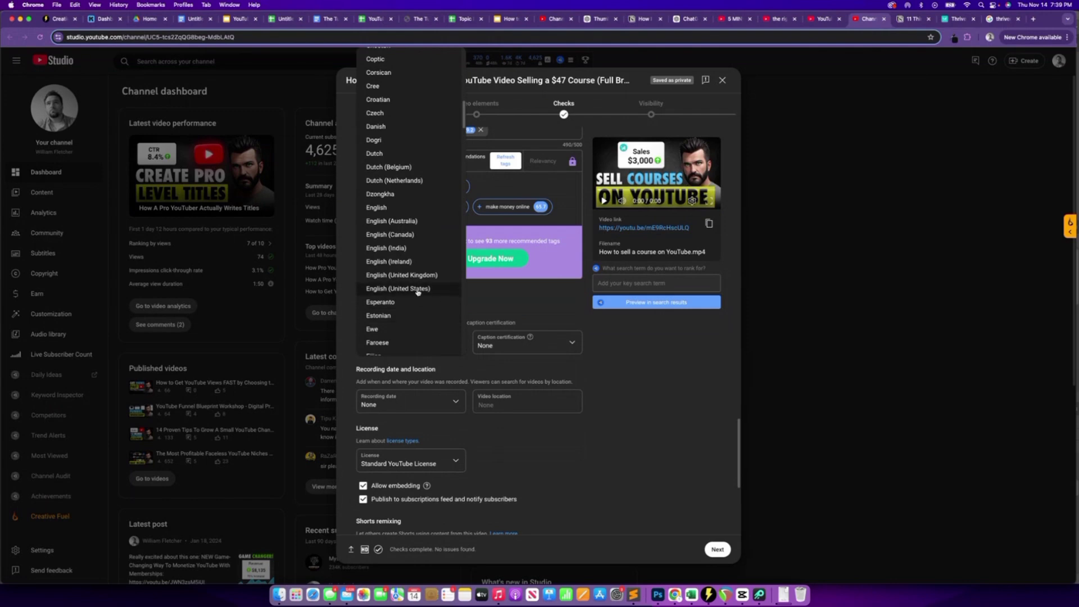
left_click(420, 289)
Disallow remixing, mark the video not made for kids, and declare no altered content.
scroll(607, 366, "down", 5)
scroll(609, 366, "down", 1)
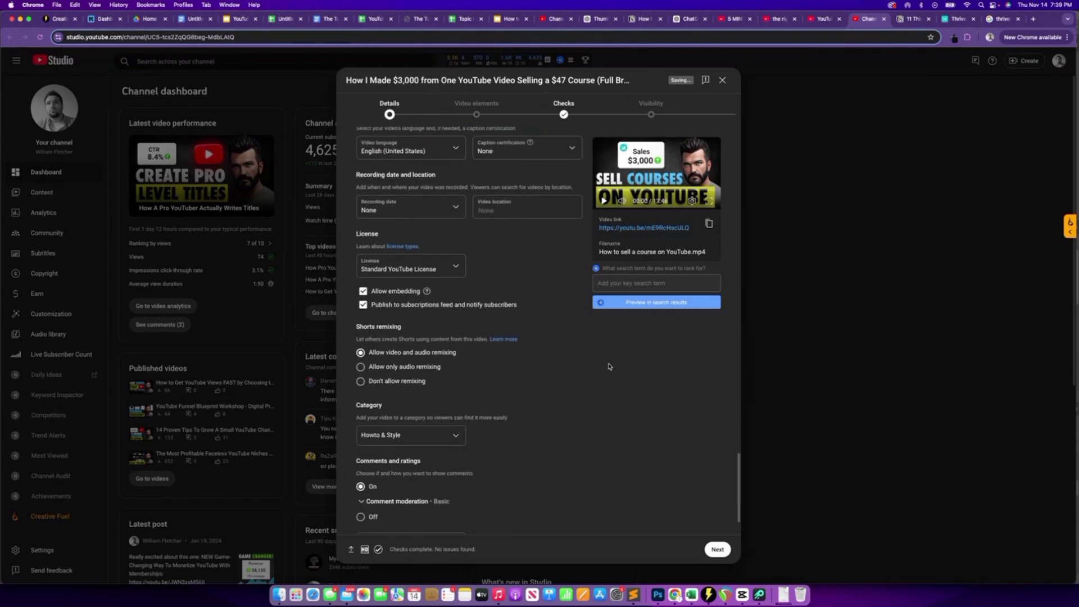
scroll(609, 366, "down", 1)
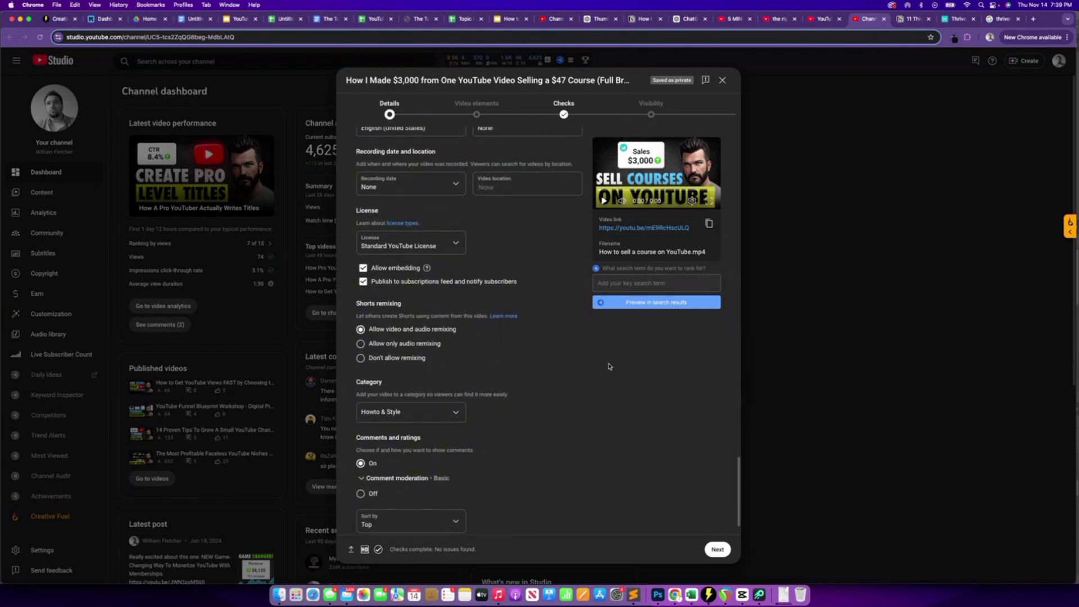
scroll(608, 366, "down", 1)
left_click(422, 319)
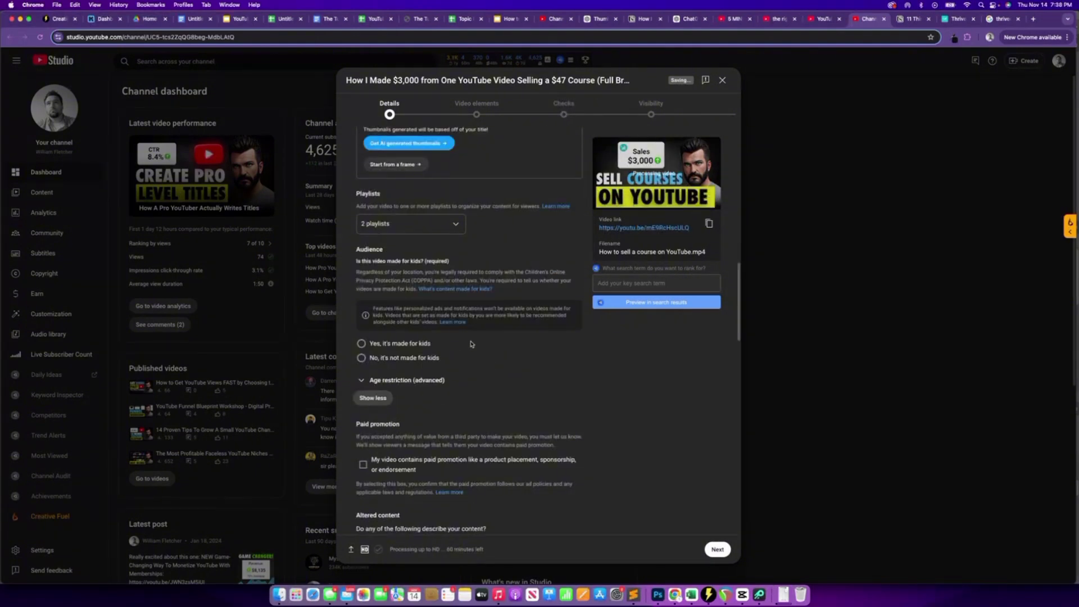
left_click(362, 357)
scroll(528, 364, "down", 5)
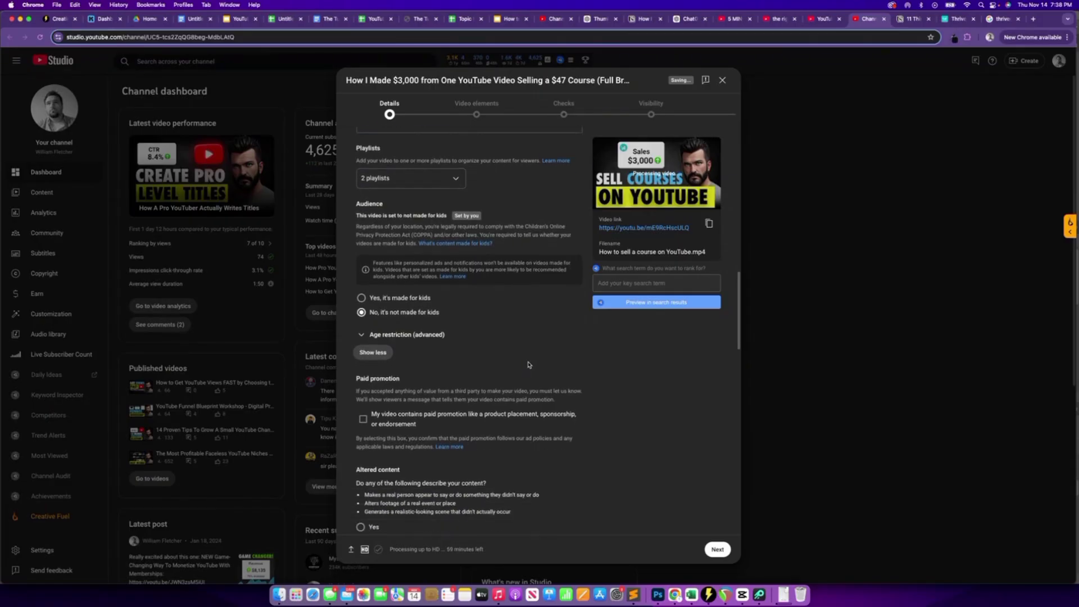
scroll(418, 289, "down", 3)
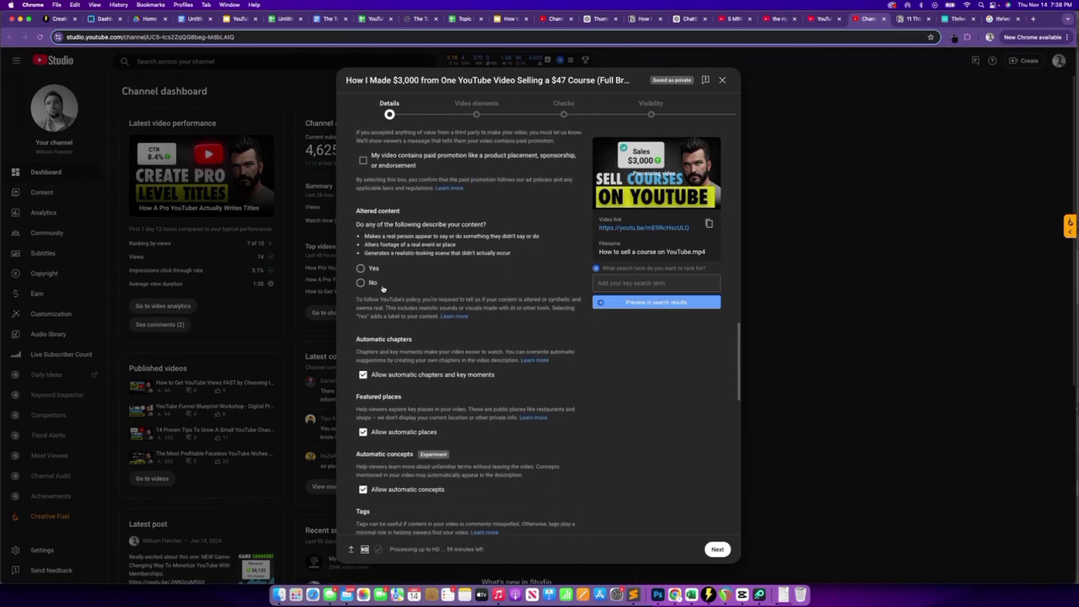
left_click(374, 287)
scroll(382, 281, "down", 5)
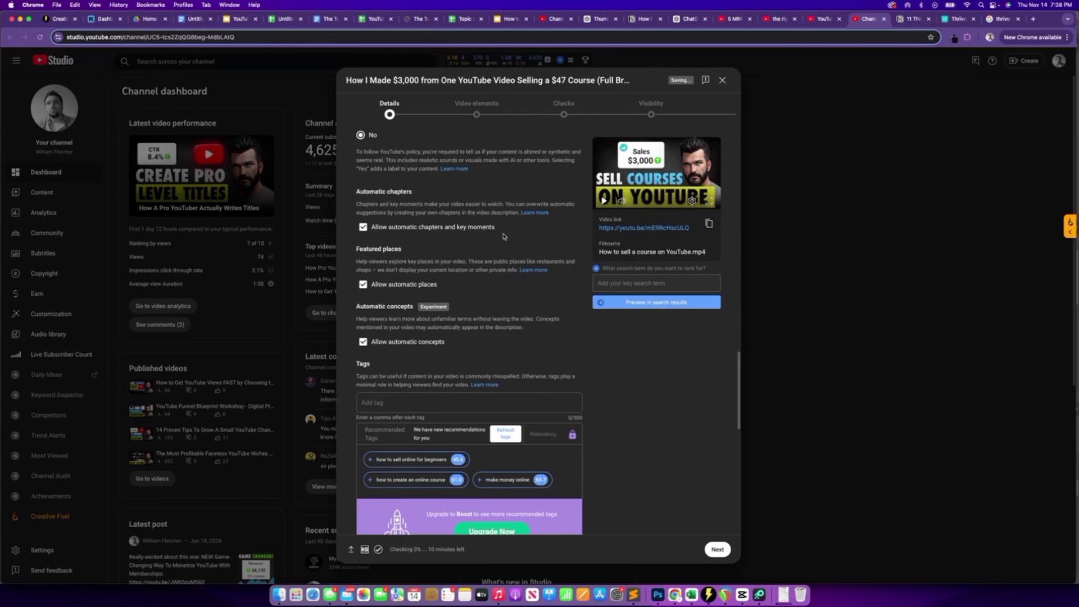
scroll(478, 315, "down", 2)
Paste the tag list into Tags and remove four tags like 'Profitable YouTube channel'.
left_click(468, 354)
key("cmd+v")
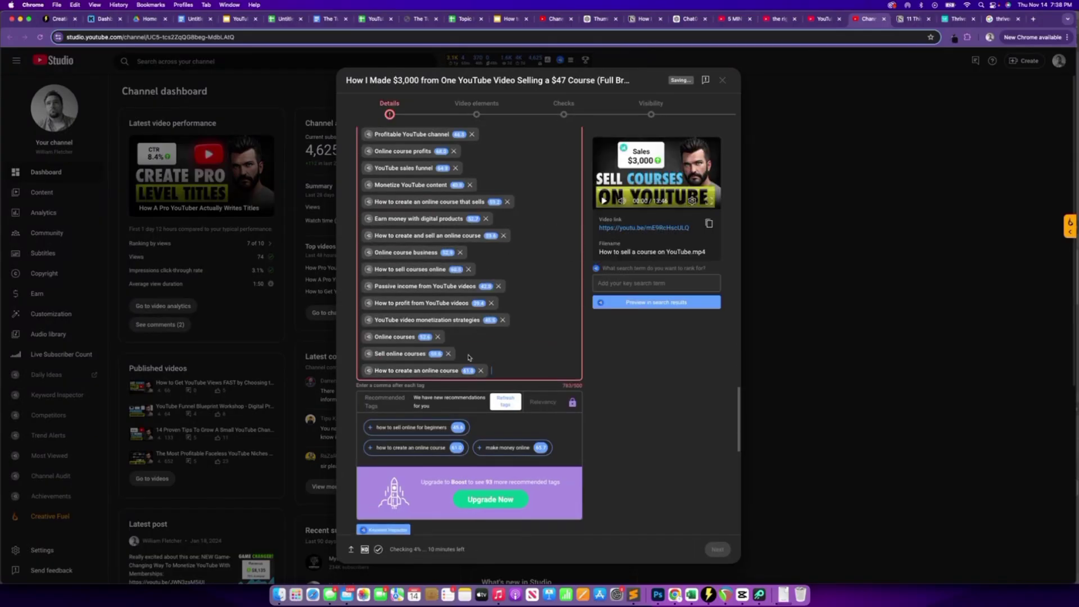
left_click(499, 287)
scroll(489, 292, "up", 5)
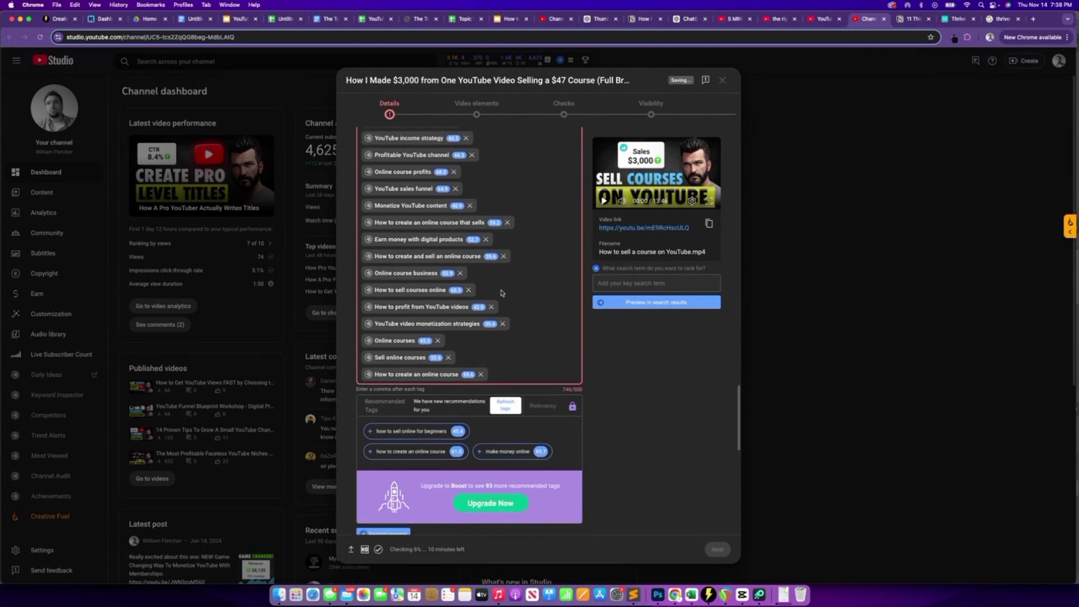
left_click(473, 299)
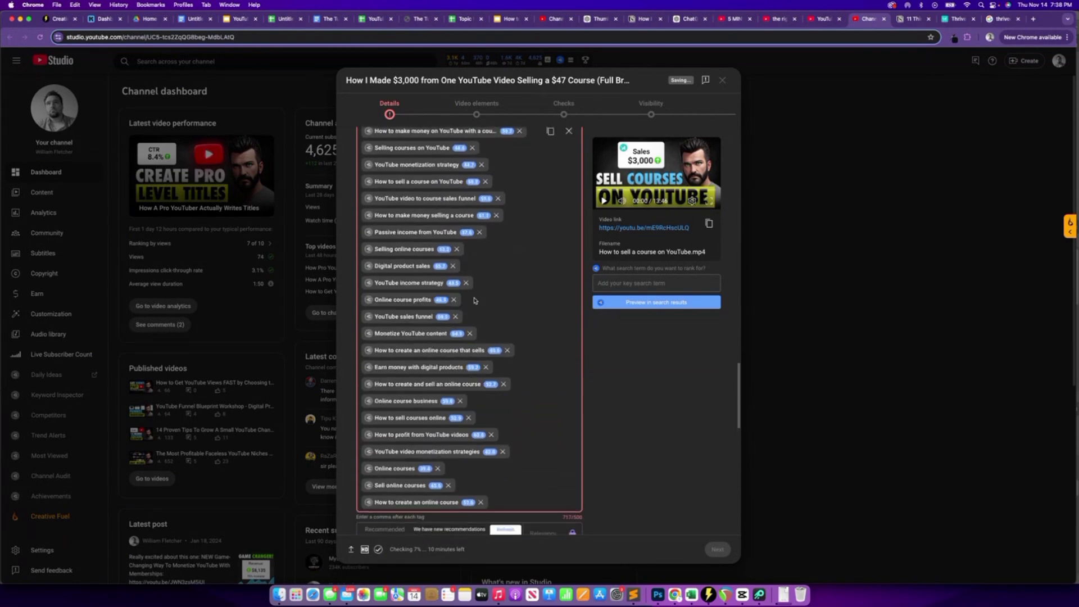
left_click(466, 283)
left_click(479, 232)
Remove six more tags, including 'Digital product sales' and 'Online courses', to fit under 500.
scroll(472, 236, "up", 2)
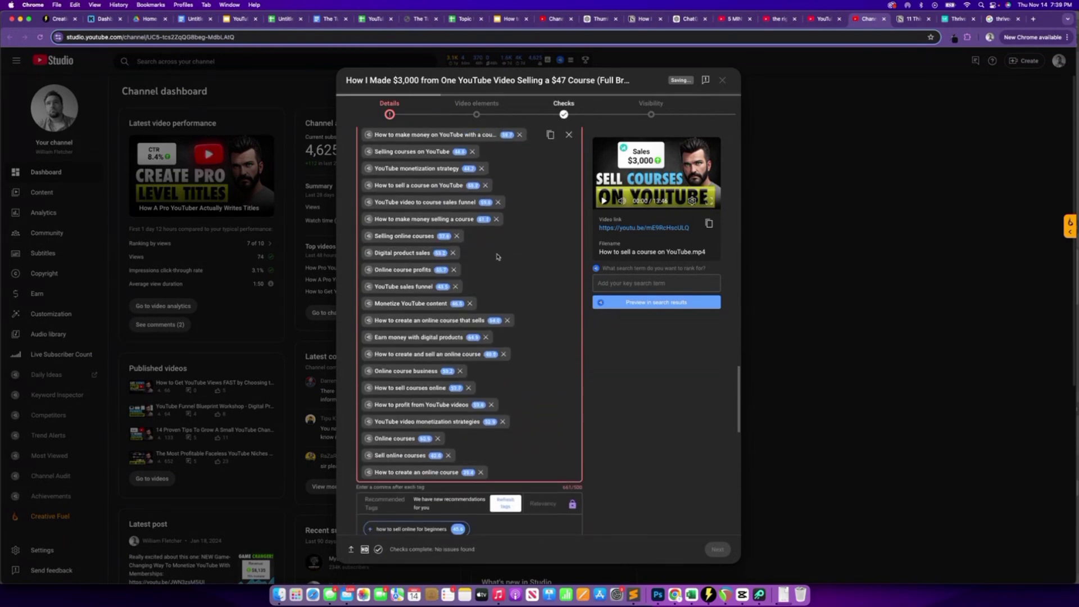
left_click(481, 235)
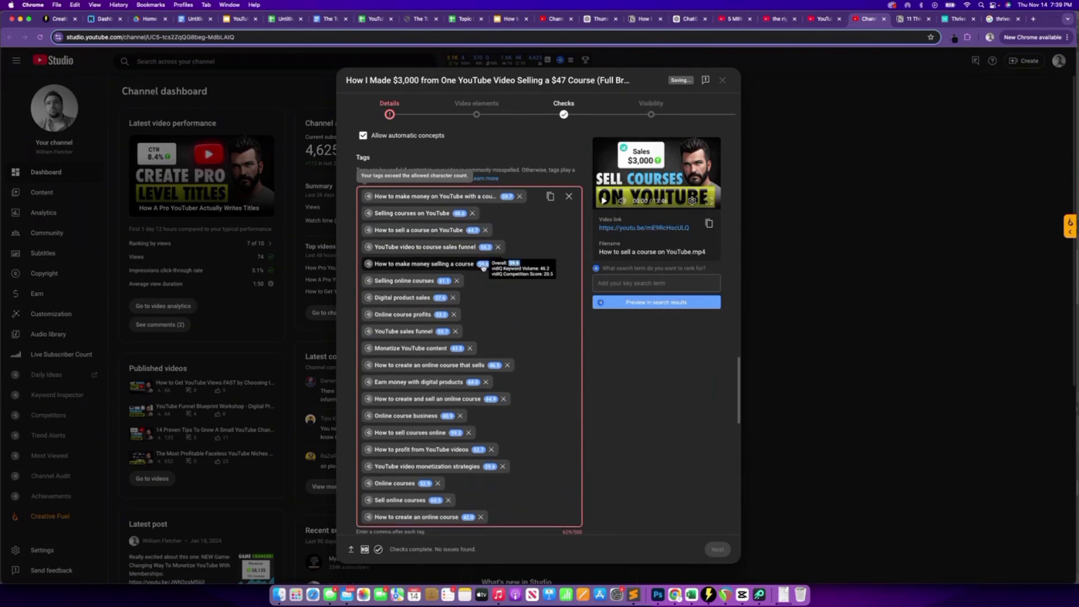
scroll(497, 286, "down", 2)
left_click(453, 257)
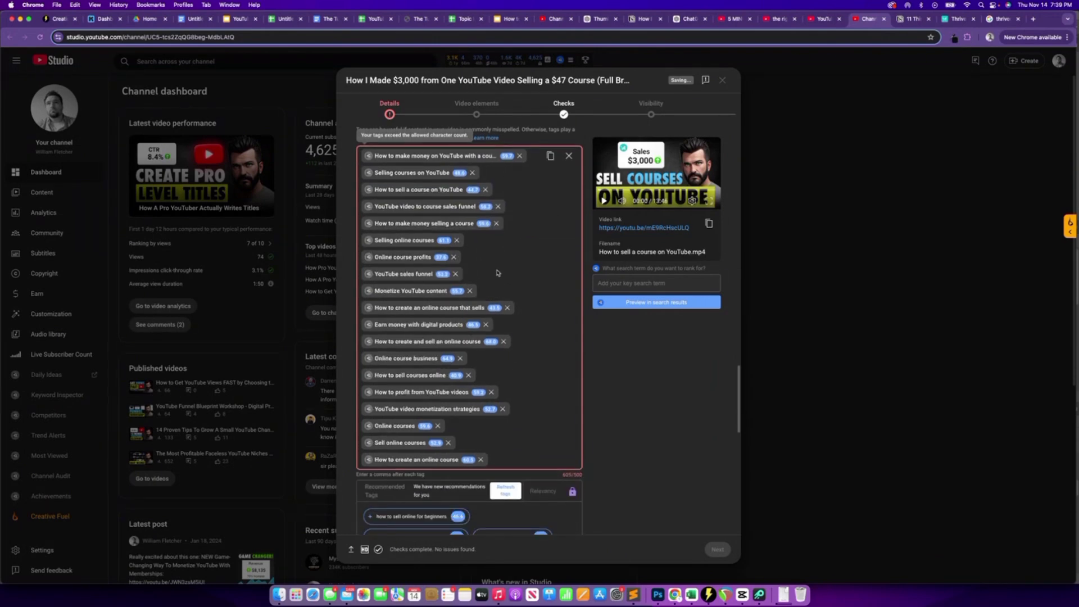
scroll(496, 273, "down", 1)
left_click(470, 269)
left_click(485, 287)
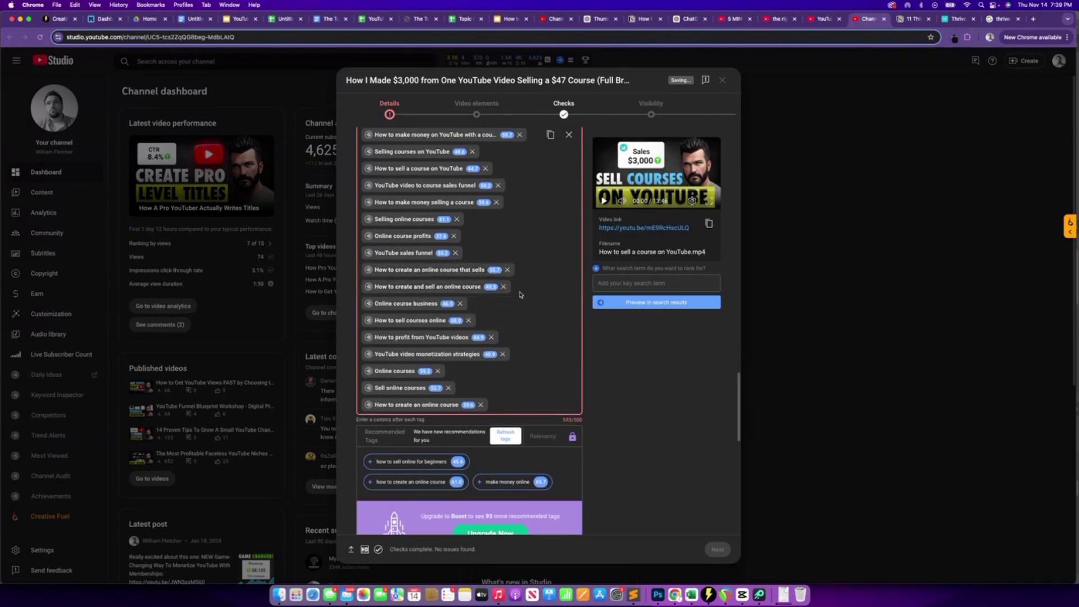
scroll(523, 295, "down", 2)
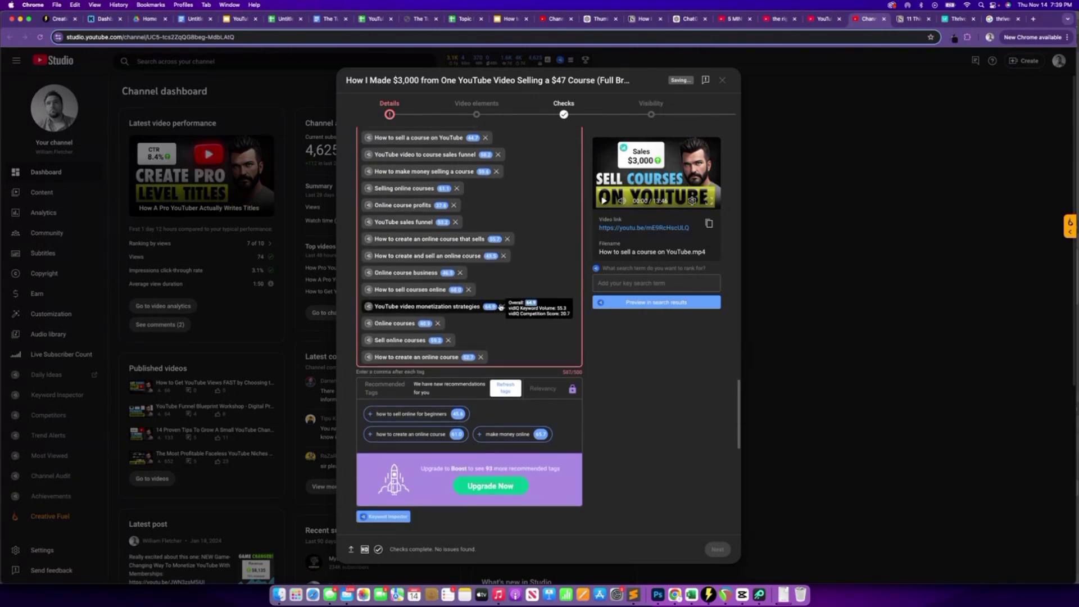
left_click(491, 302)
left_click(437, 318)
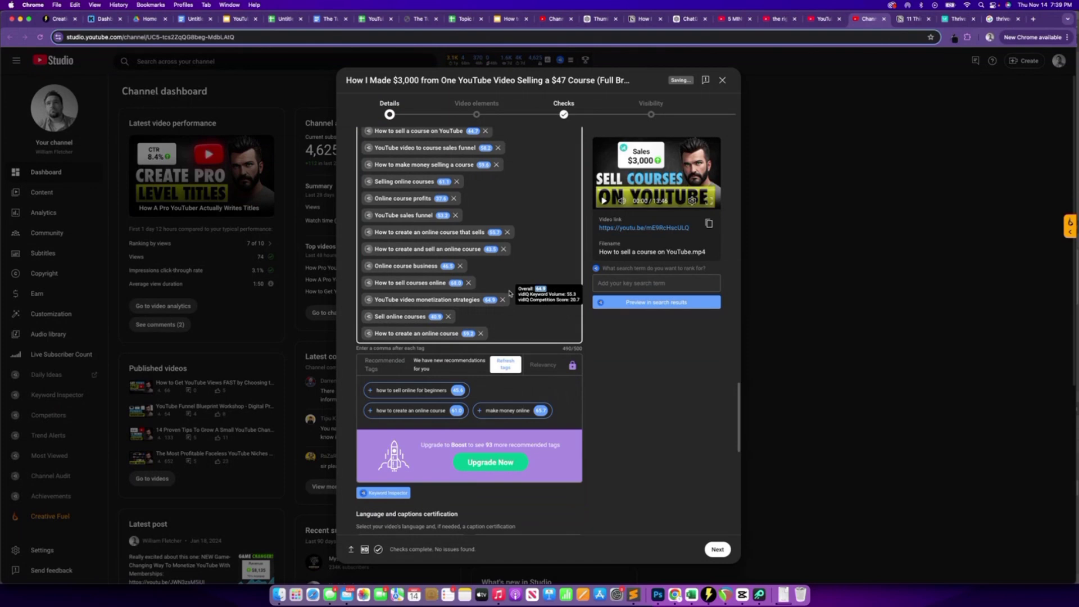
scroll(509, 292, "down", 5)
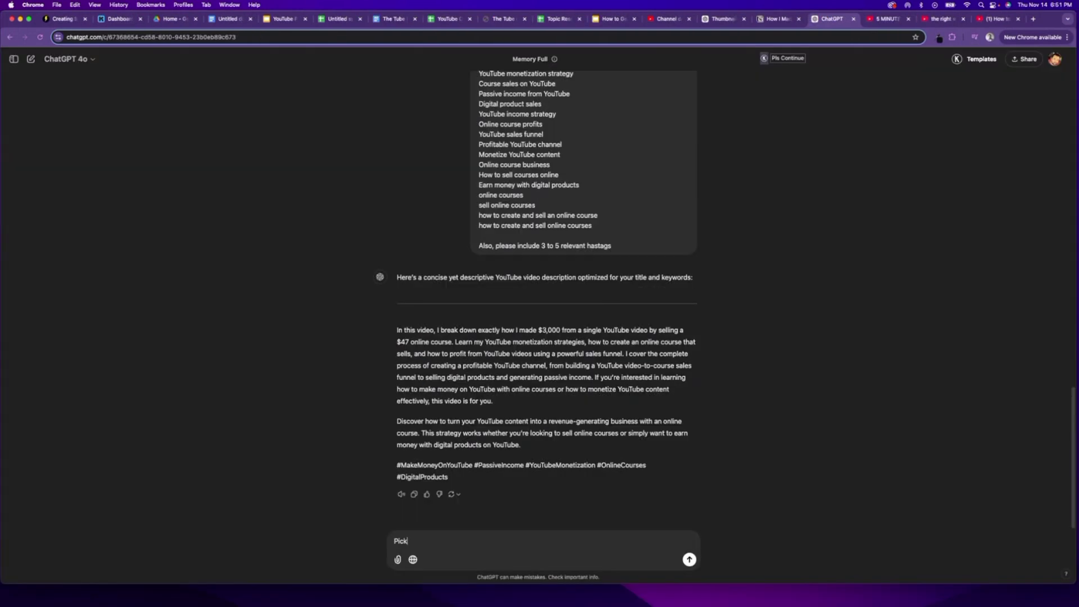
Ask ChatGPT for max-length video tags from the pasted keywords, then as a copy-paste line.
type("the best from")
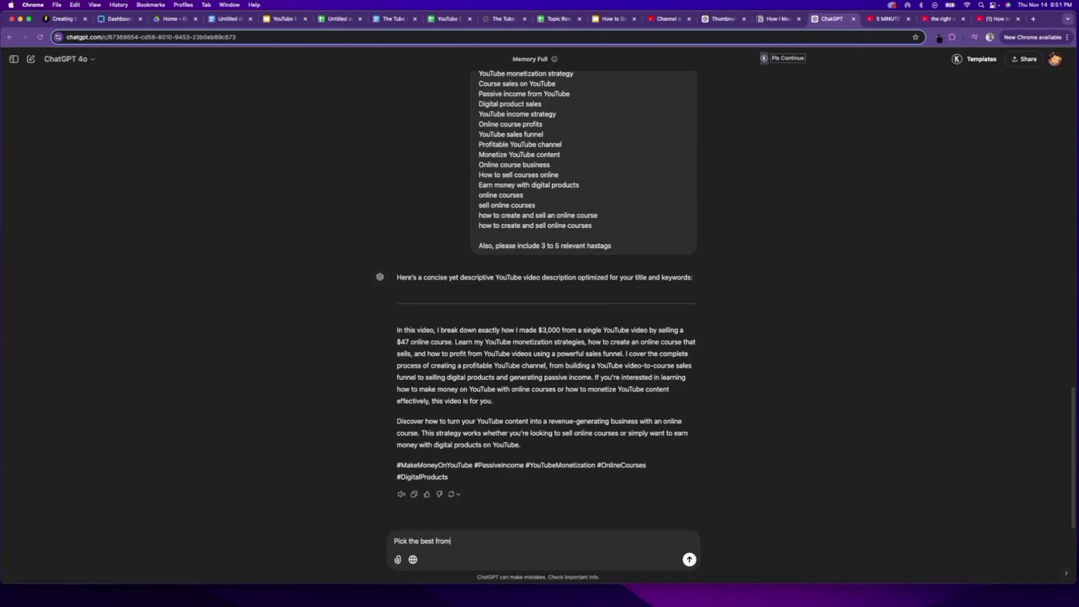
key("alt+Left")
type("keywords")
key("super+Right")
type("this list to create video tags for this ")
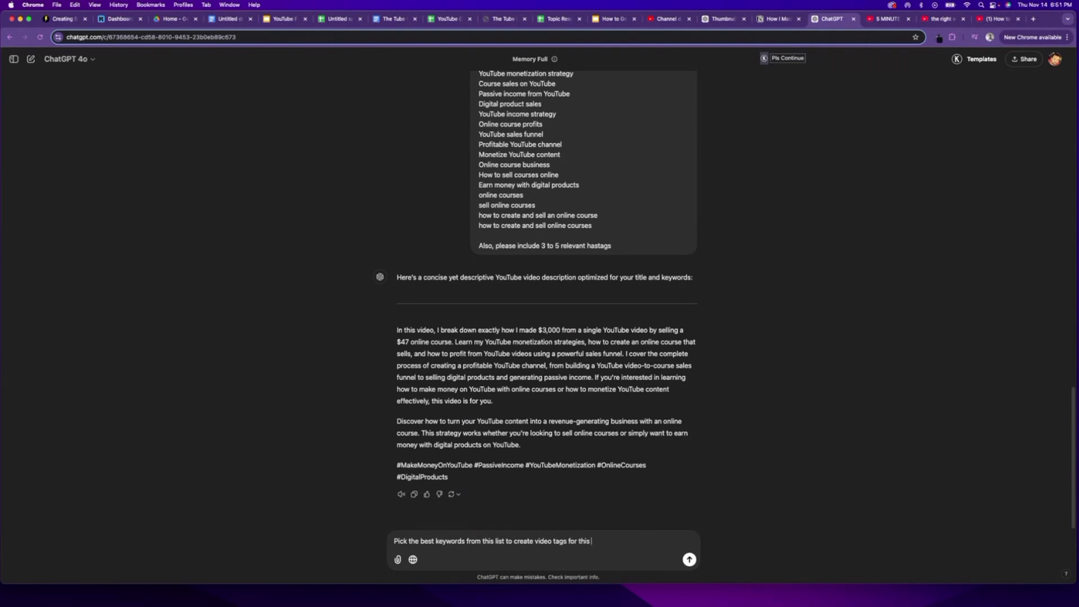
type("video. Use as many characters as youtube allows:")
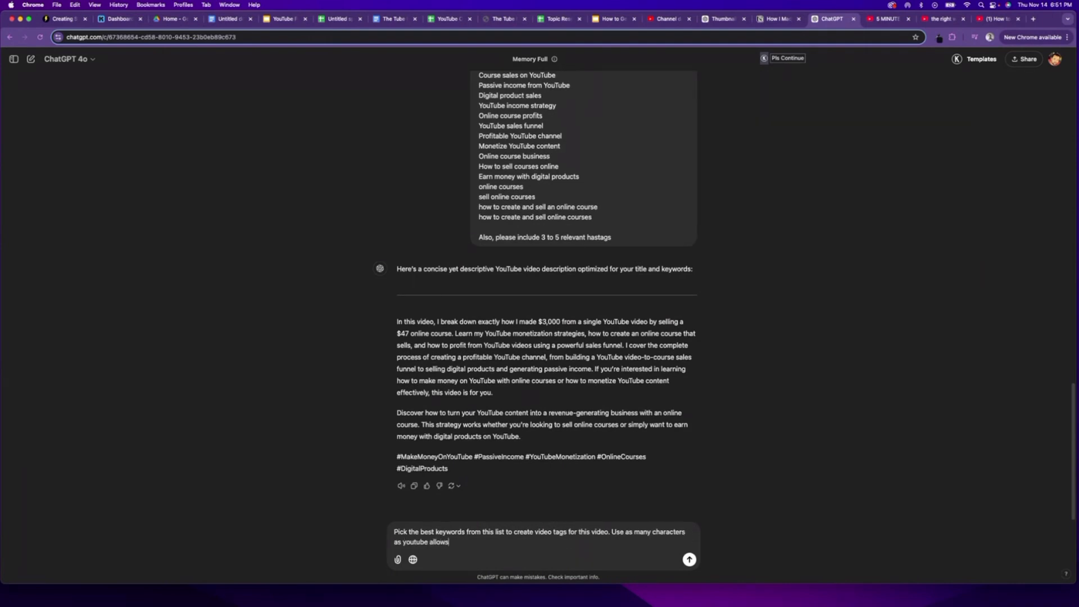
key("shift+Return")
key("shift+Return")
type("How to make money on YouTube with a course Selling courses on YouTube YouTube video monetization strategies How to sell a course on YouTube YouTube video to course sales funnel How to make money selling a course Passive income from YouTube videos Selling online courses with YouTube How to profit from YouTube videos How to monetize YouTube with digital products  how to create an online course  how to sell online courses  how to create an online course that sells Selling online courses YouTube monetization strategy Course sales on YouTube Passive income from YouTube Digital product sales YouTube income strategy Online course profits YouTube sales funnel Profitable YouTube channel Monetize YouTube content Online course business How to sell courses online Earn money with digital products  online courses  sell online courses  how to create and sell an online course  how to create and sell online courses")
key("Return")
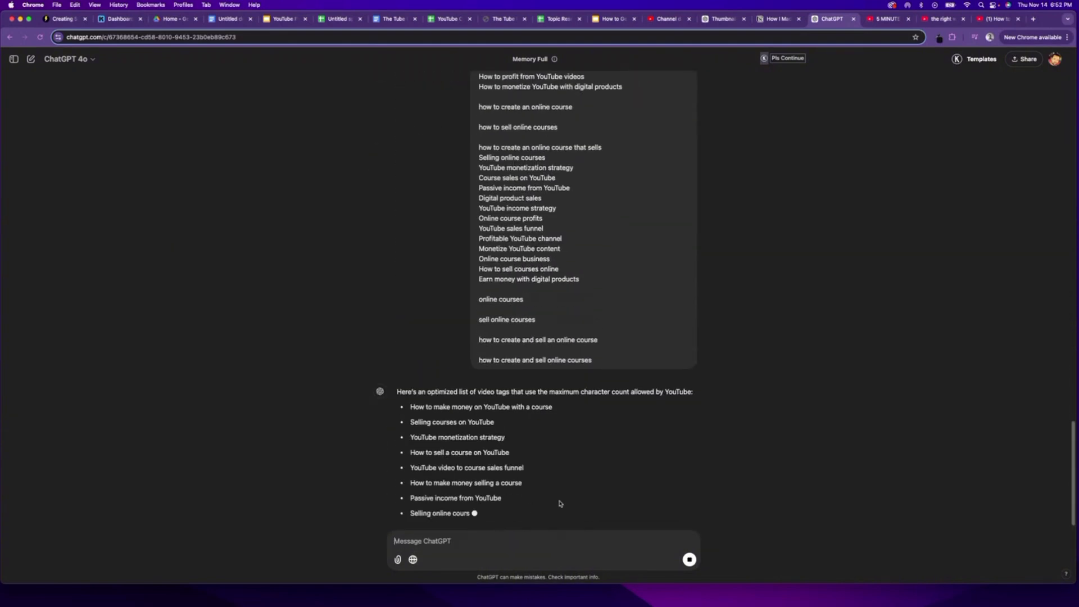
type("Can you")
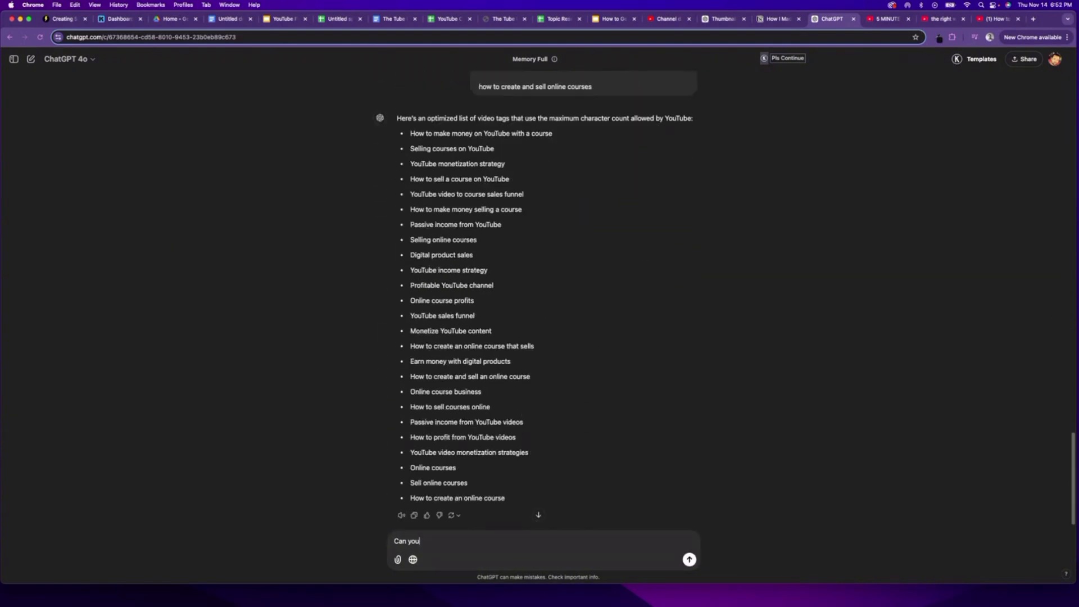
type(" give them in a format that I can copy and paste them into youtube?")
key("Return")
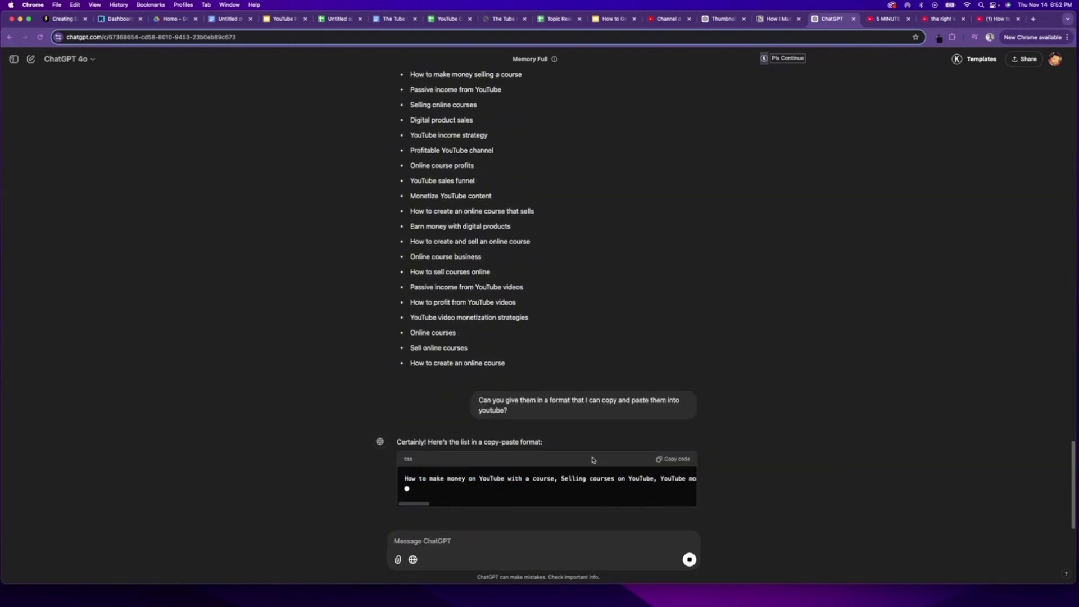
Copy ChatGPT's tag list and paste it under a new 'Tags:' line below the Notion hashtags.
left_click(673, 426)
left_click(769, 19)
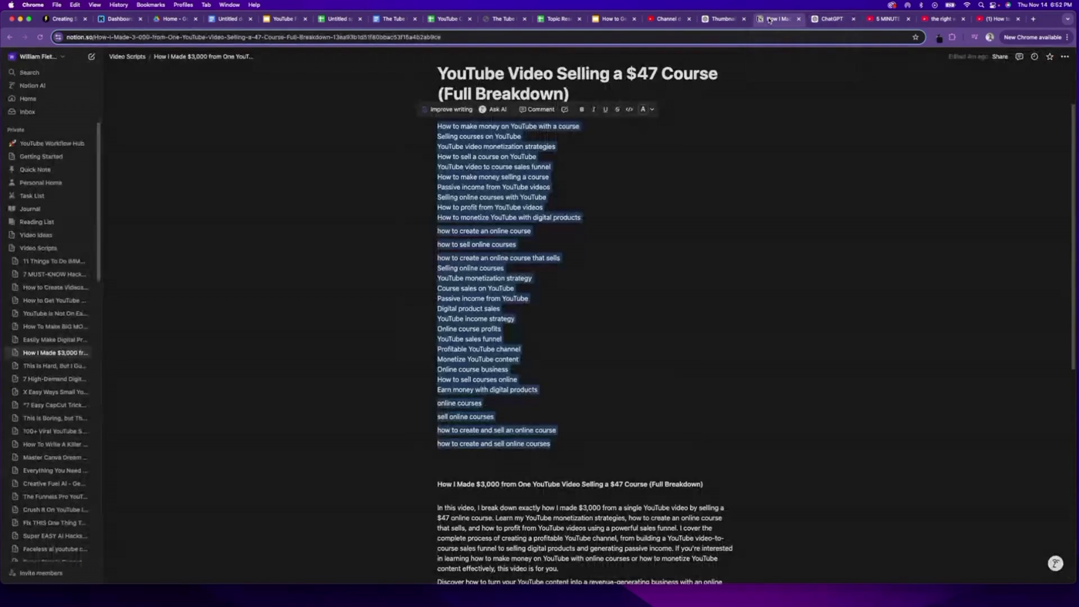
scroll(643, 378, "down", 7)
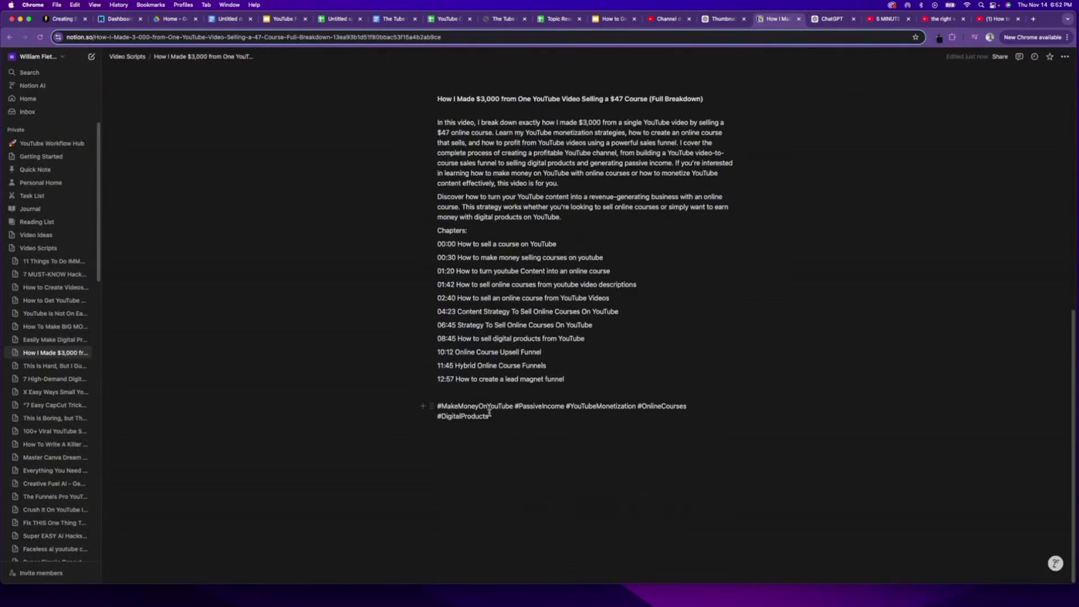
left_click(489, 416)
key("Return")
key("Return")
type("Tags:")
key("Return")
key("cmd+v")
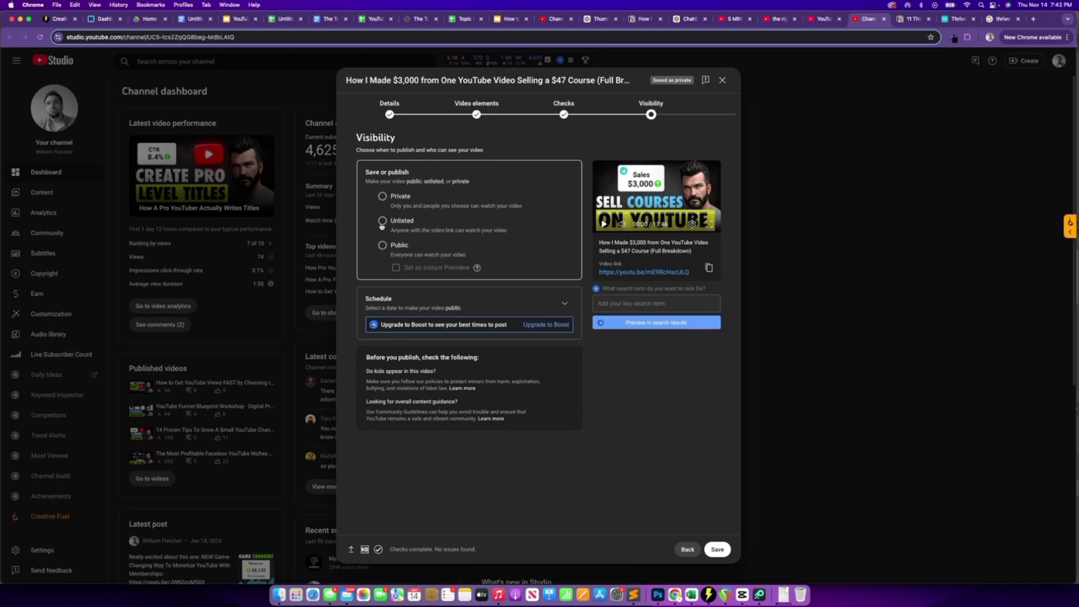
Make the video Public and schedule it for Nov 20, 2024 at 7:00 AM.
left_click(383, 246)
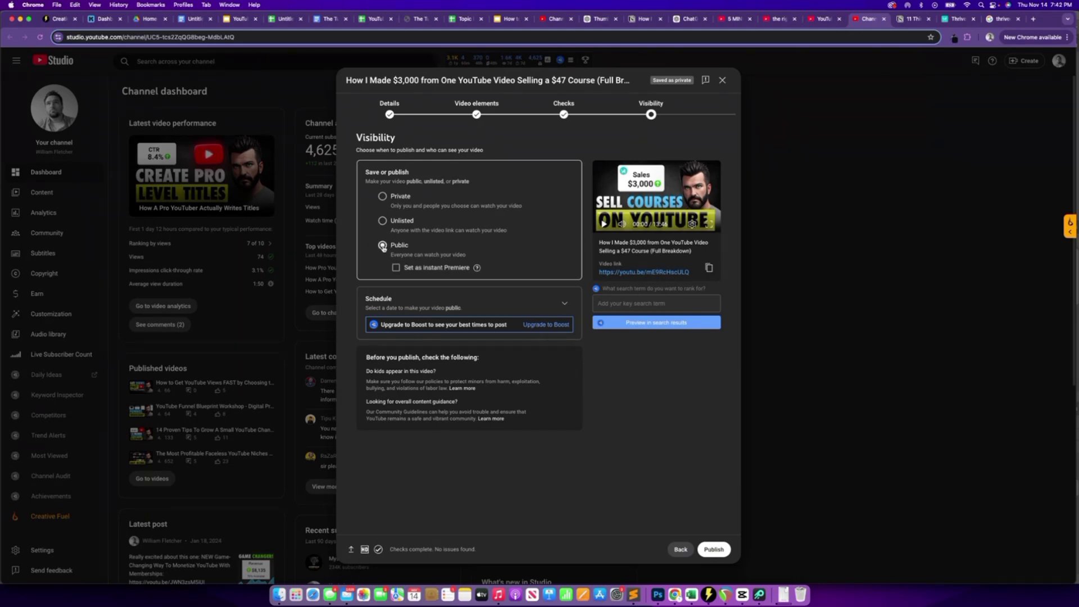
left_click(563, 304)
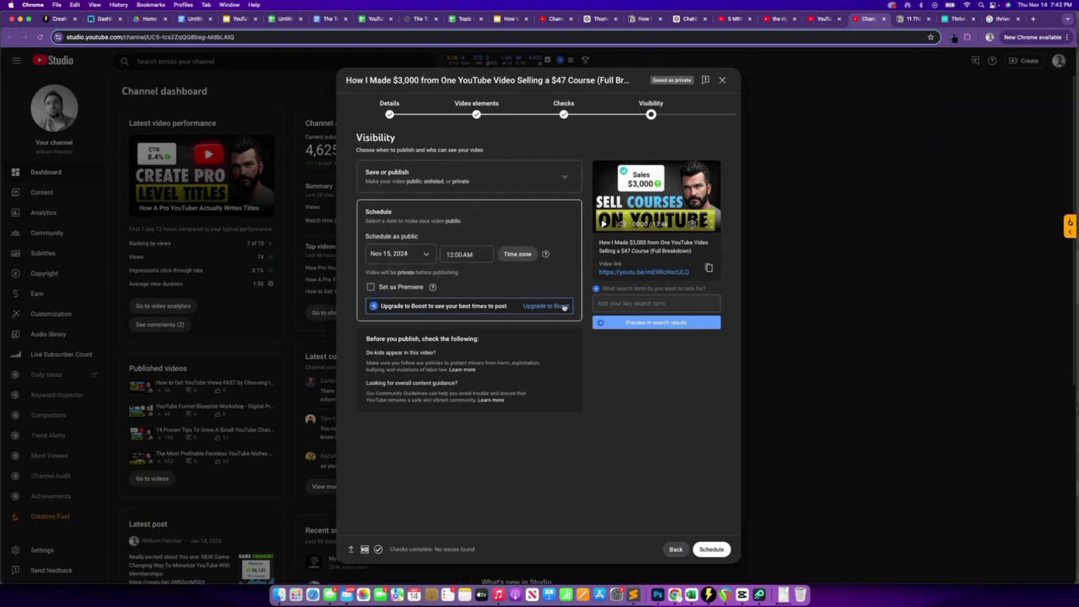
left_click(426, 257)
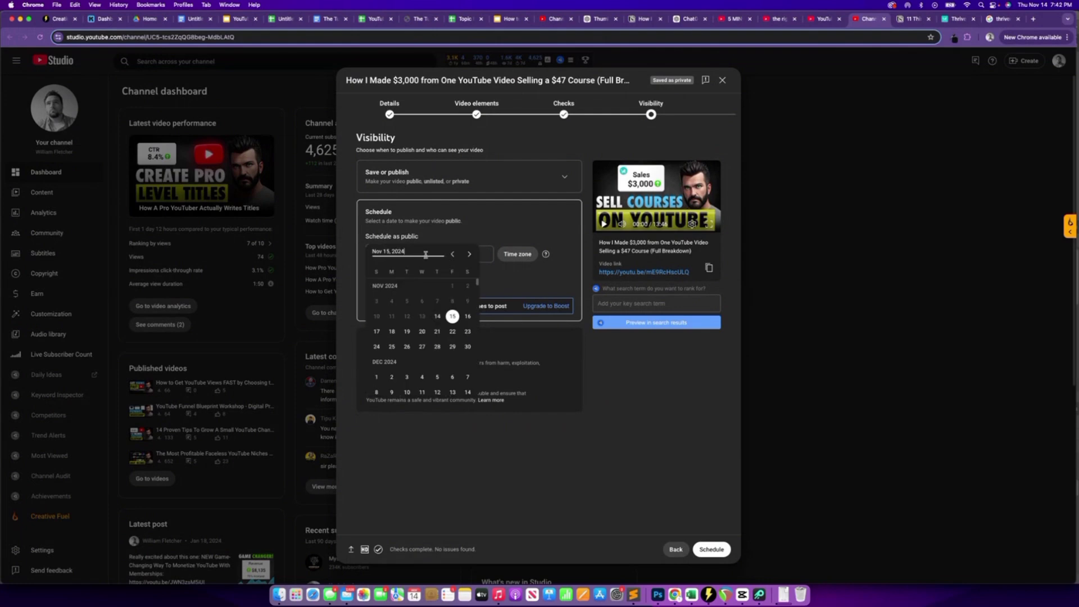
left_click(423, 333)
left_click(466, 254)
scroll(471, 308, "down", 5)
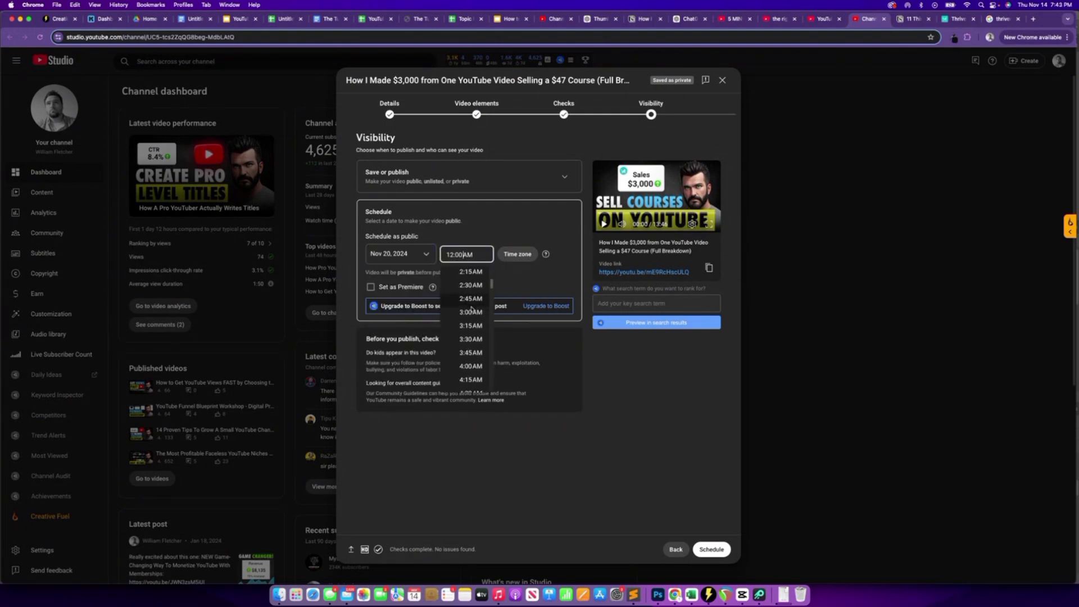
left_click(471, 281)
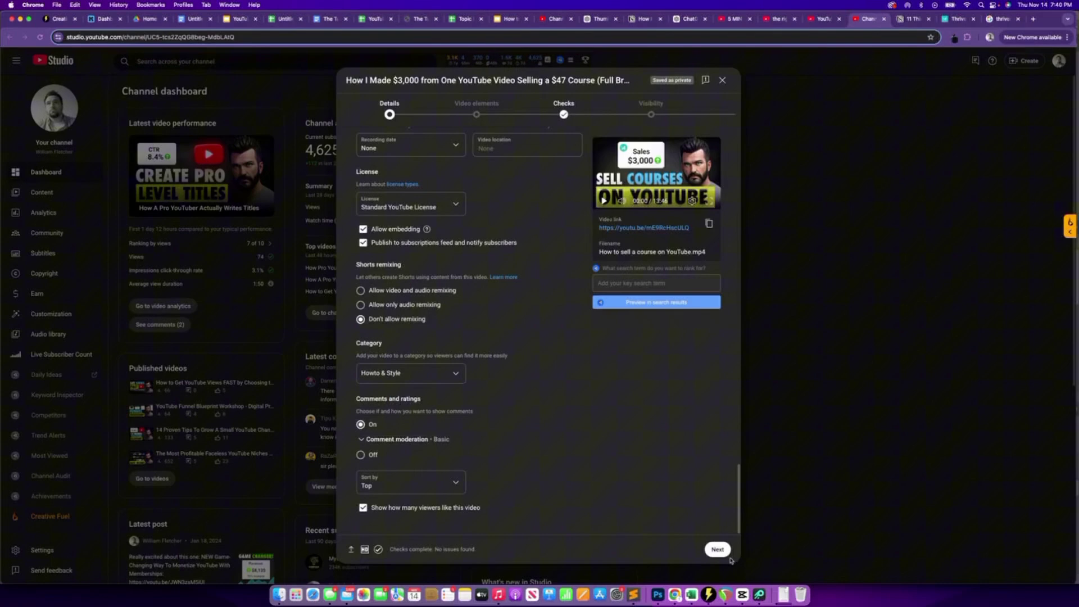
left_click(717, 550)
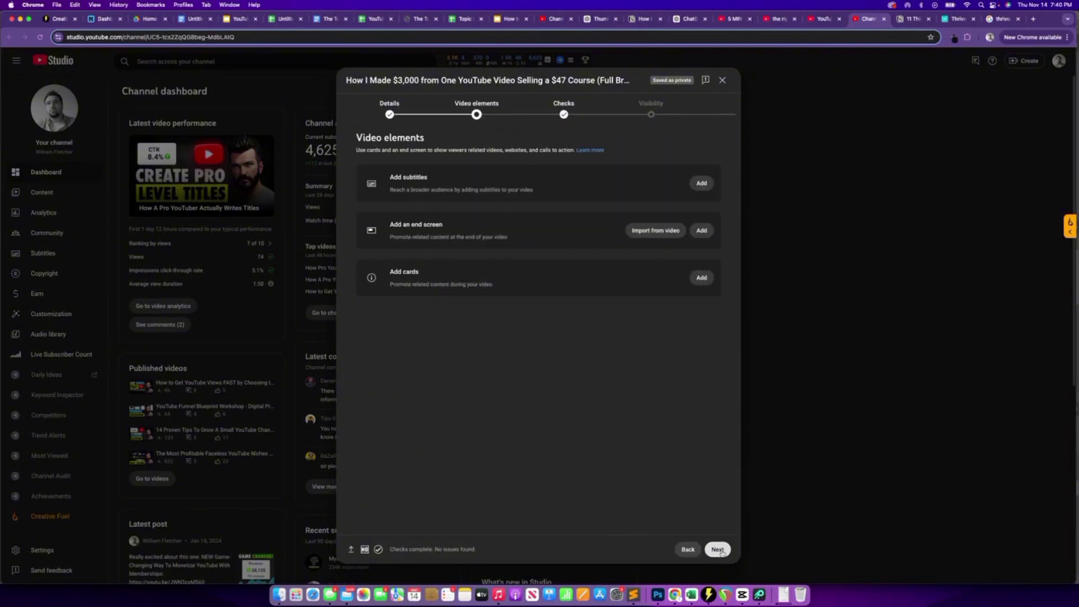
Try the one video plus subscribe end screen layout, then undo it.
left_click(702, 231)
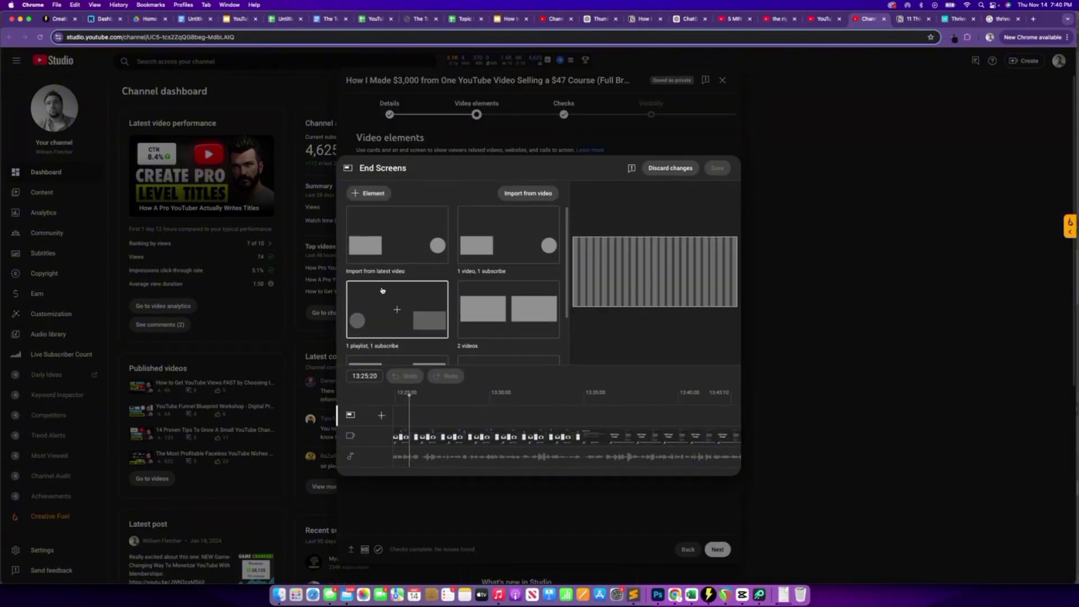
left_click(508, 248)
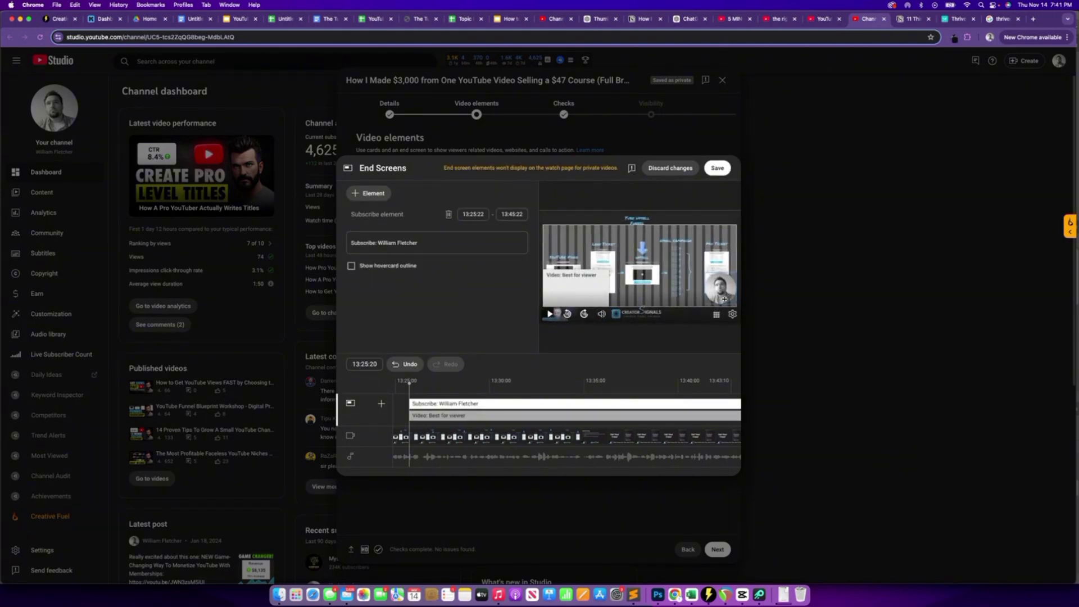
left_click(591, 284)
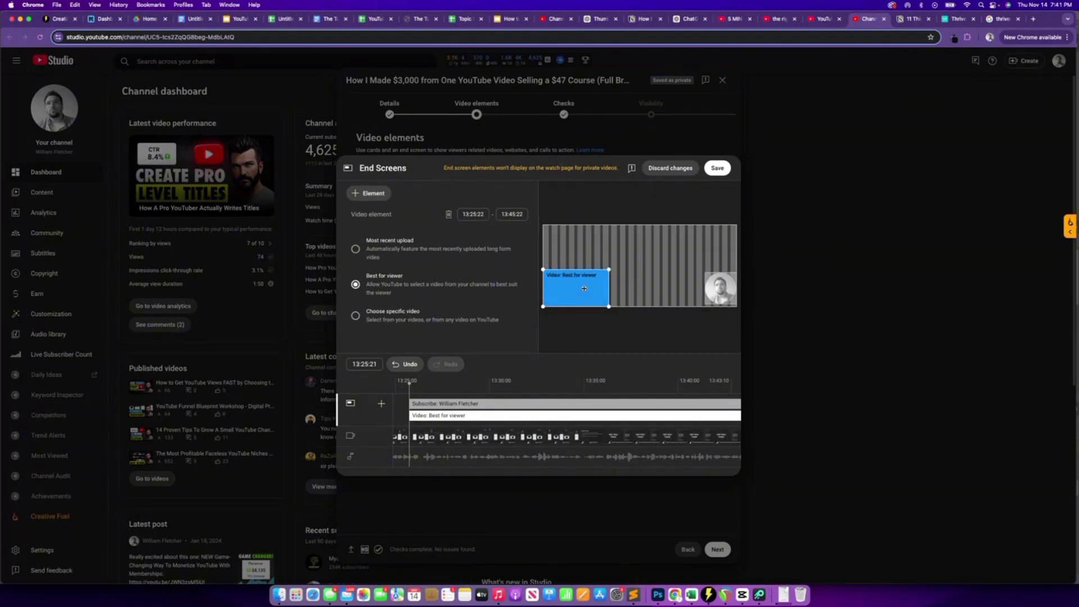
left_click(413, 364)
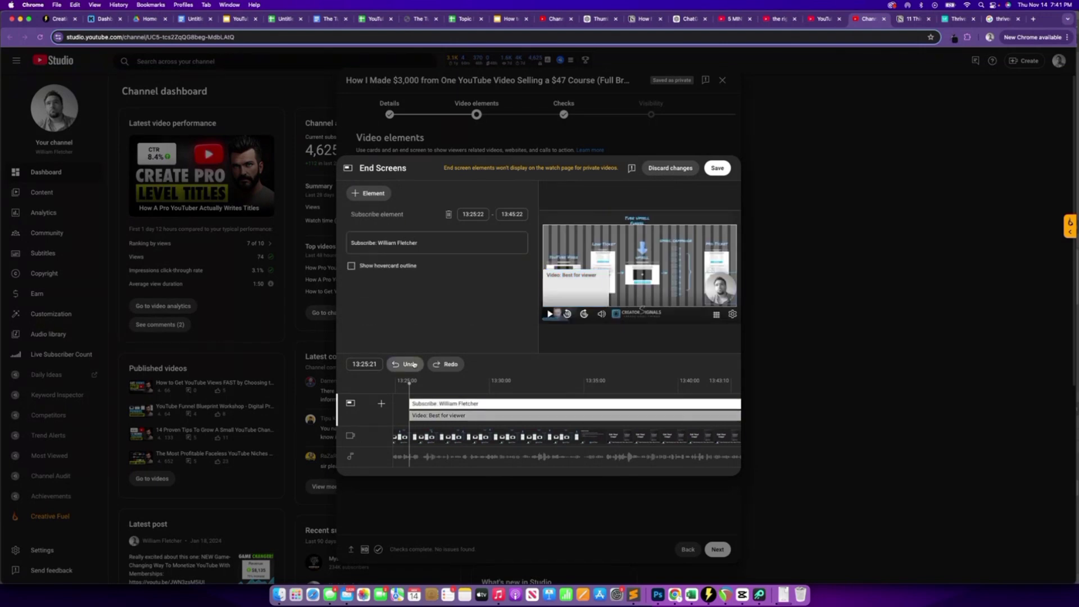
left_click(405, 365)
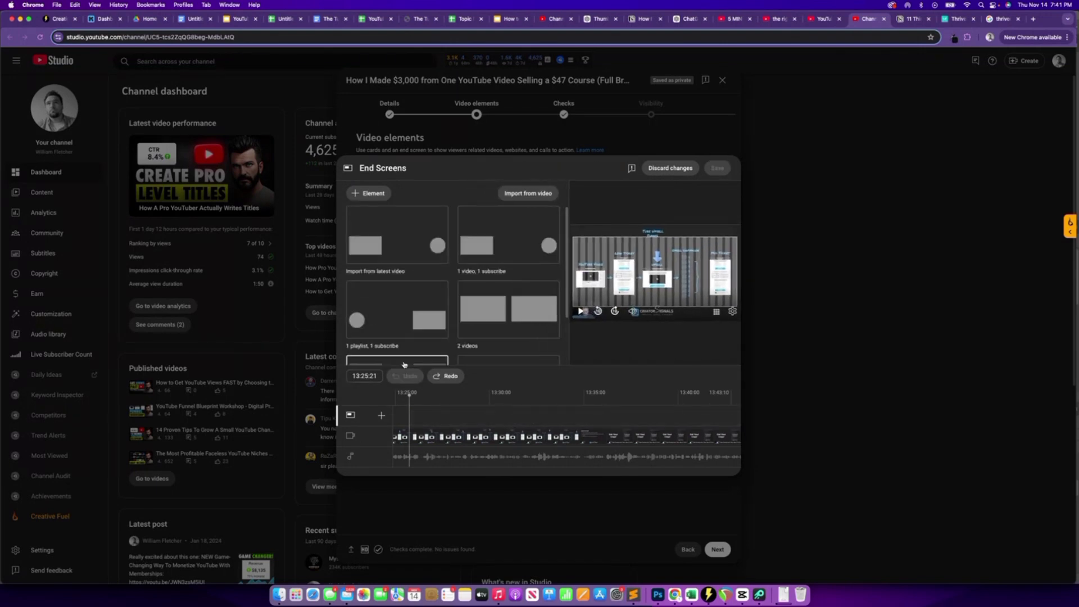
Apply the two-videos layout with Best for viewer and Most recent upload along the bottom, and save.
left_click(495, 307)
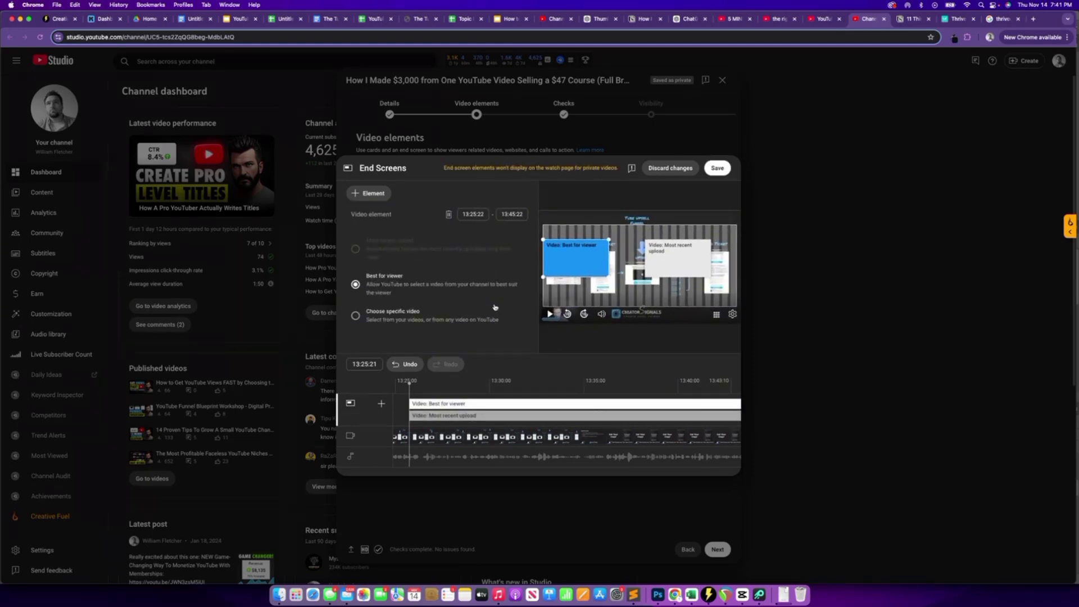
left_click_drag(582, 256, 582, 287)
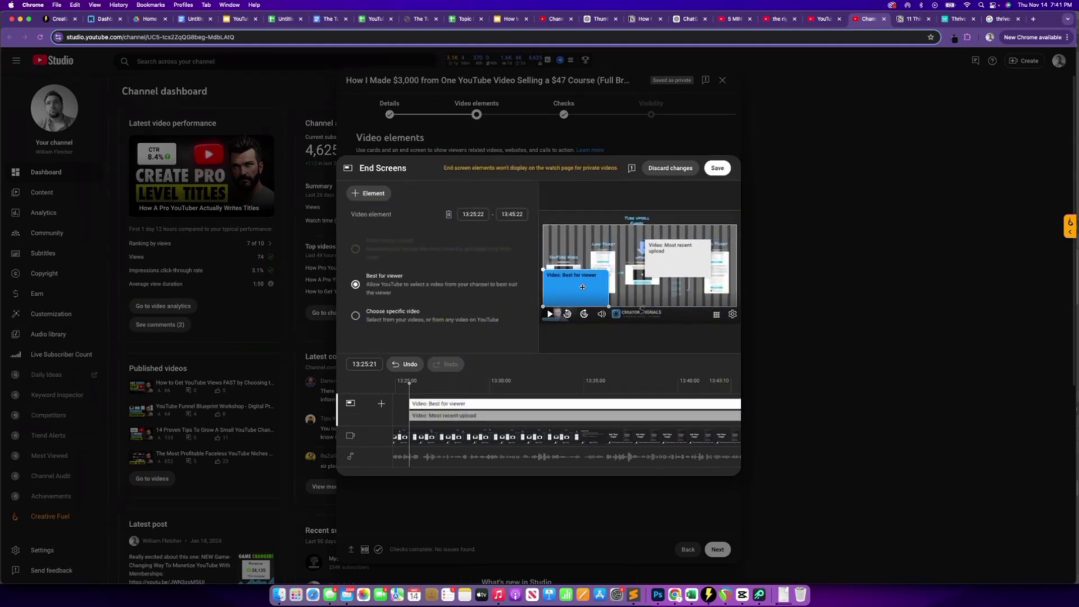
left_click_drag(684, 260, 684, 289)
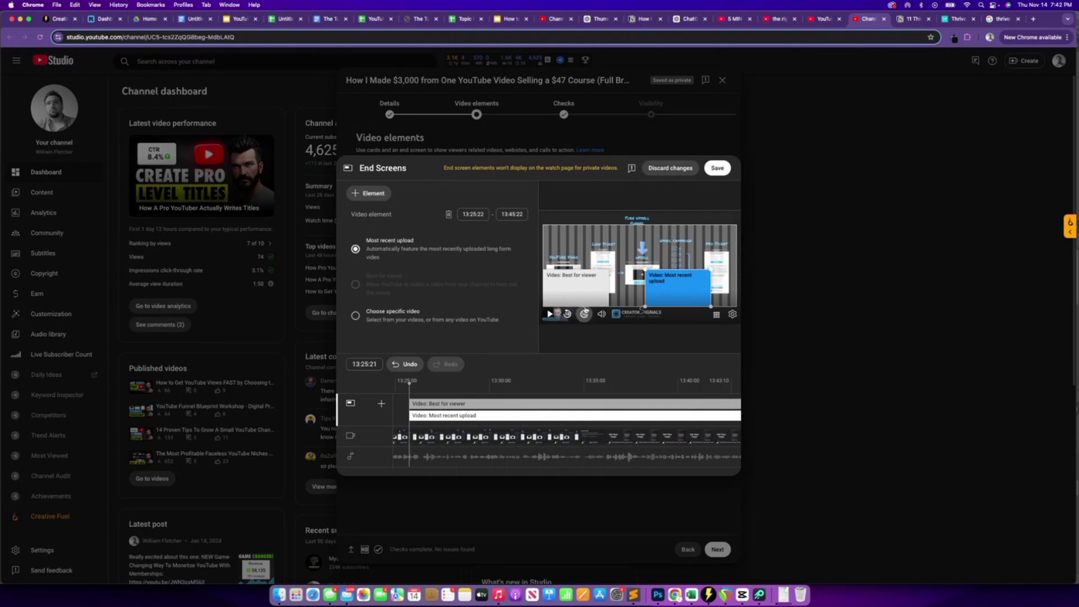
left_click(719, 170)
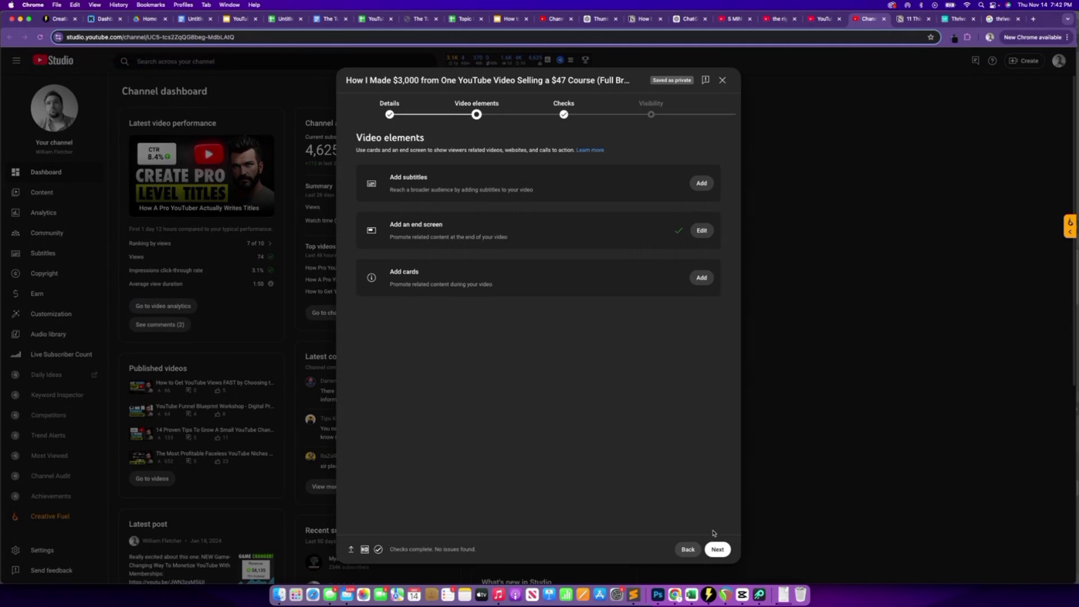
left_click(717, 550)
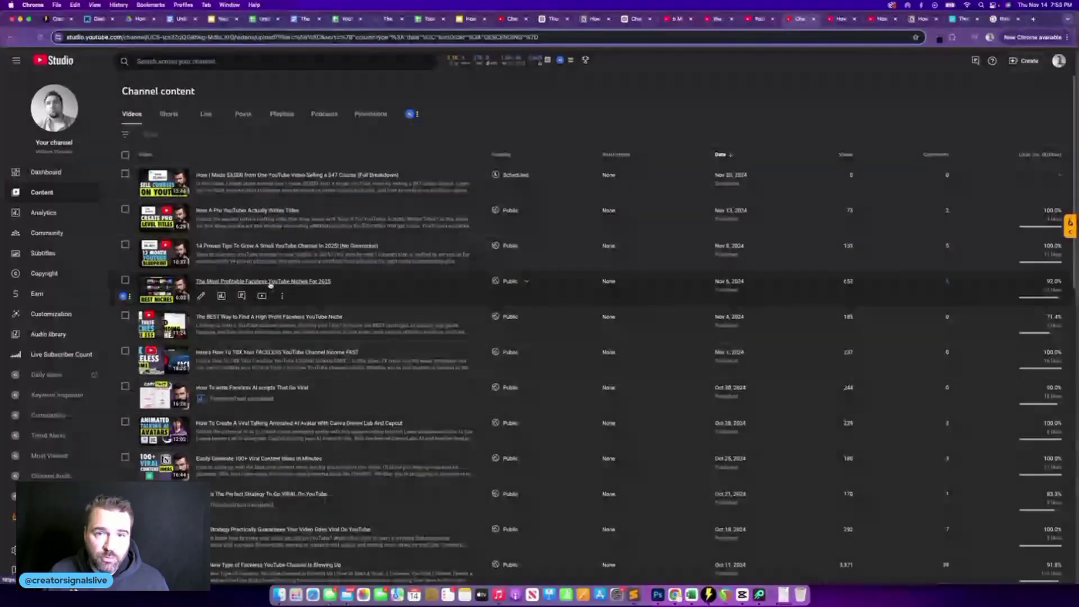
On the faceless niches video, write a comment with the related video's title and link.
left_click(270, 285)
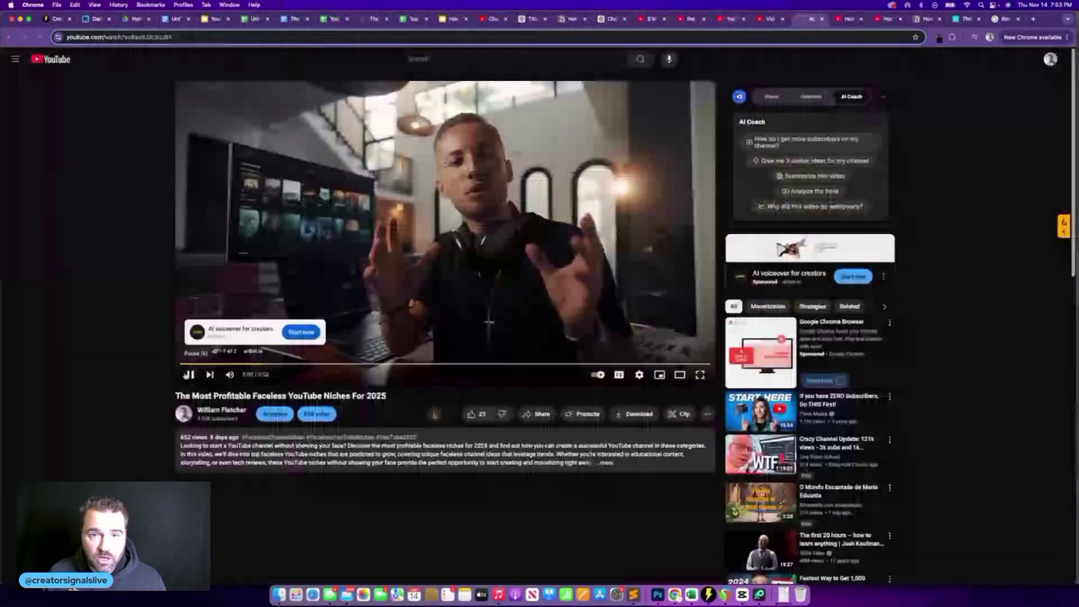
left_click(214, 507)
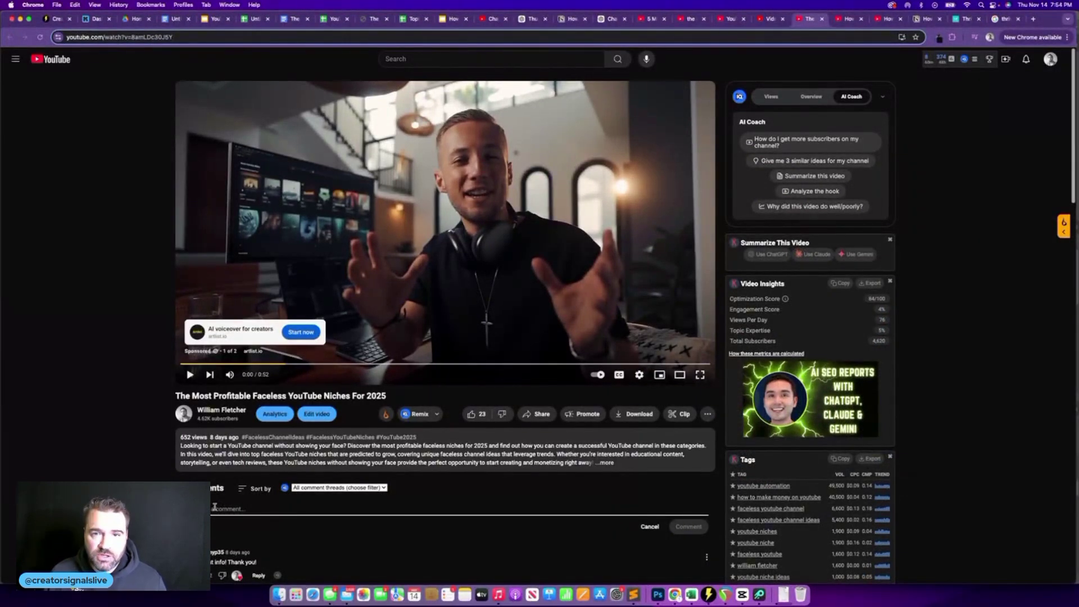
type("Do you want to learn")
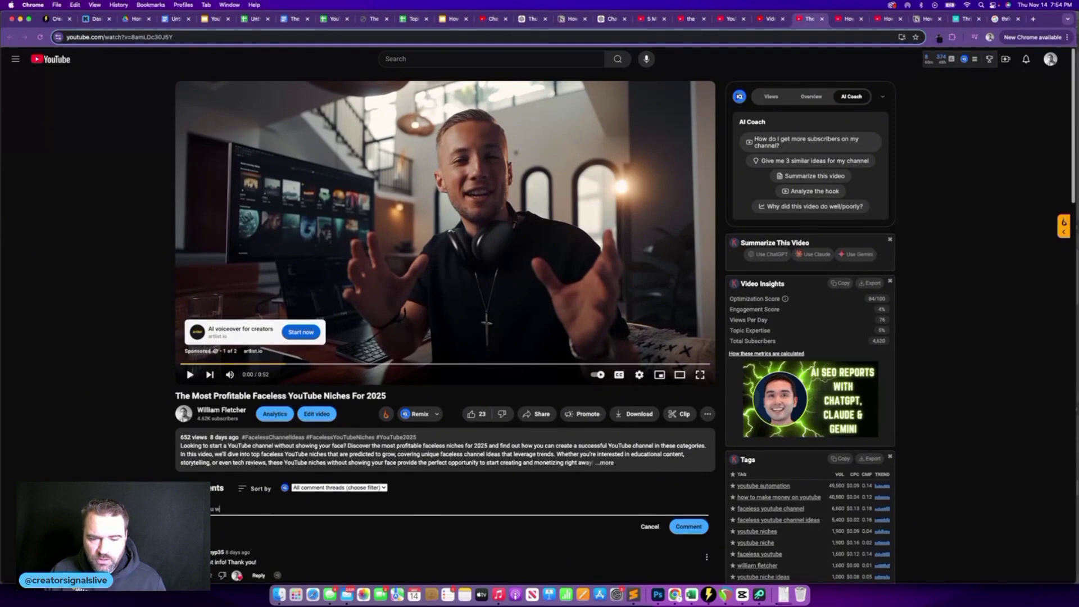
type(" more about")
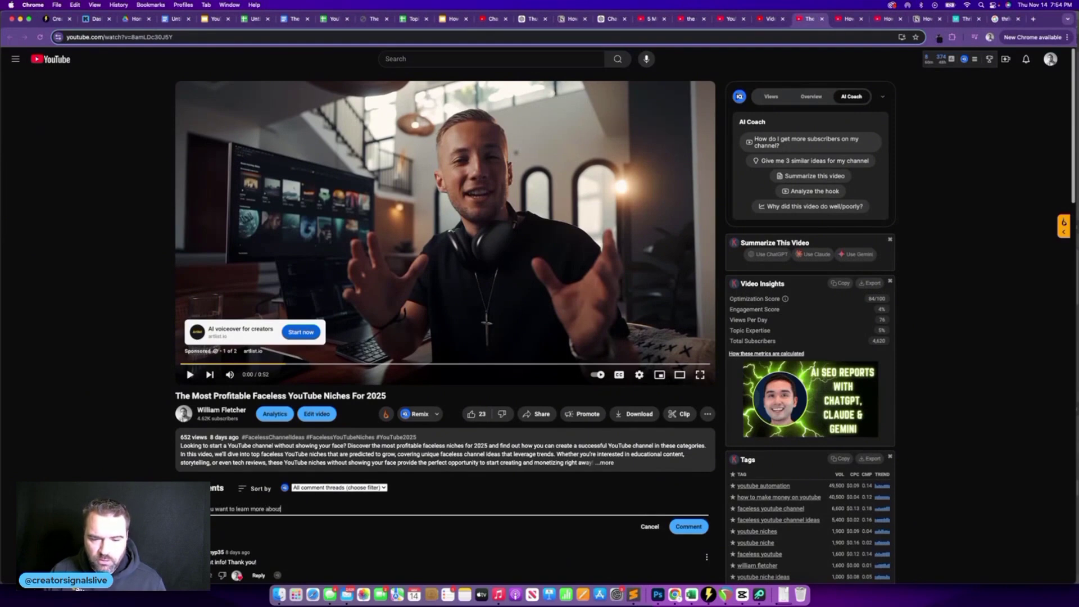
type("The BEST Way to Find A High Profit Faceless YouTube Niche")
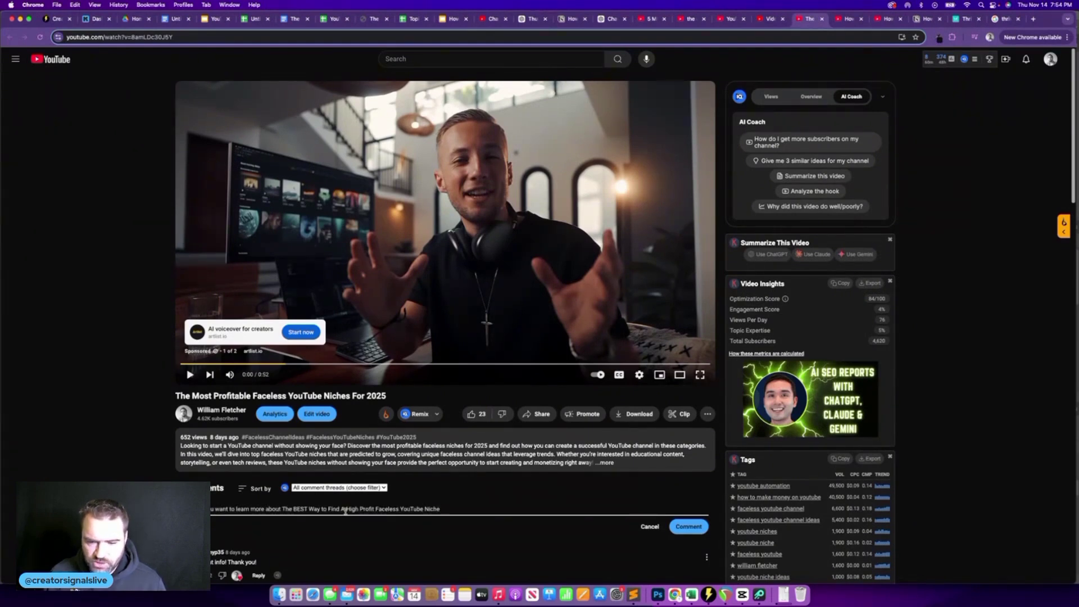
type("the")
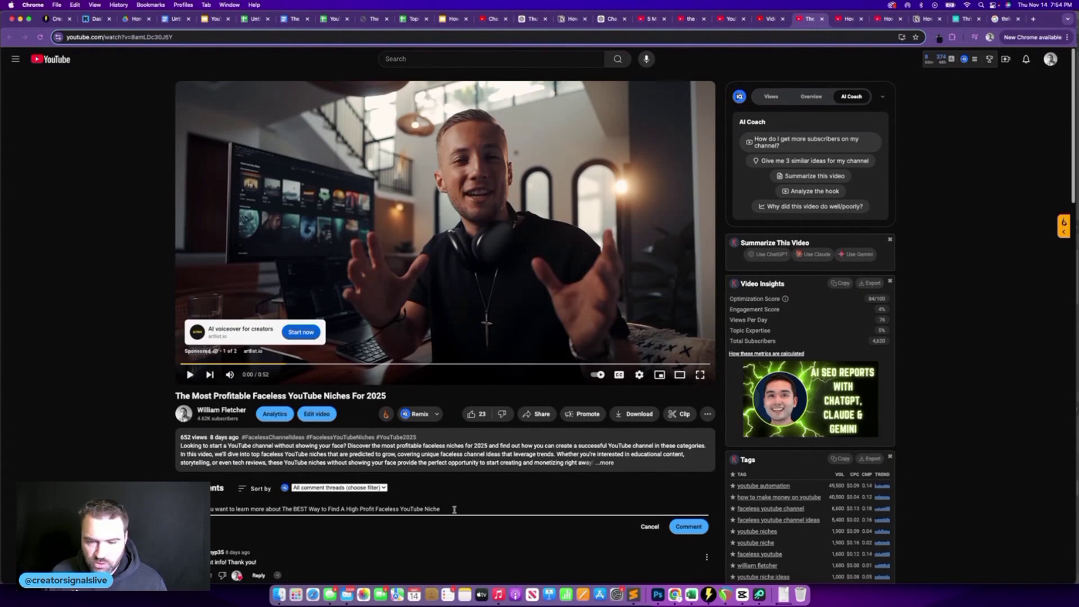
type("n watch this video here")
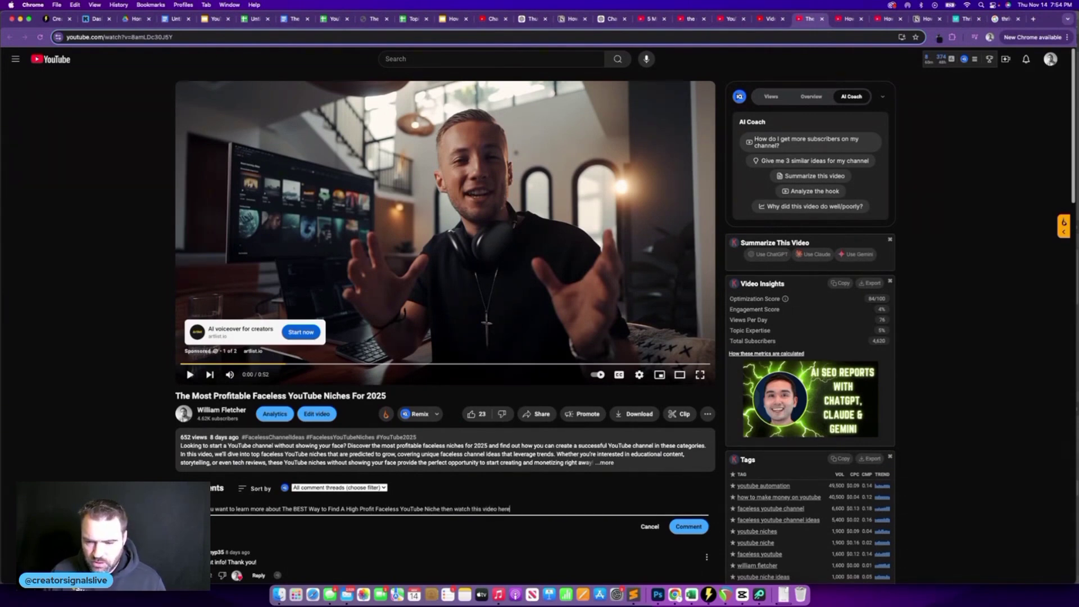
key("ctrl+shift+Tab")
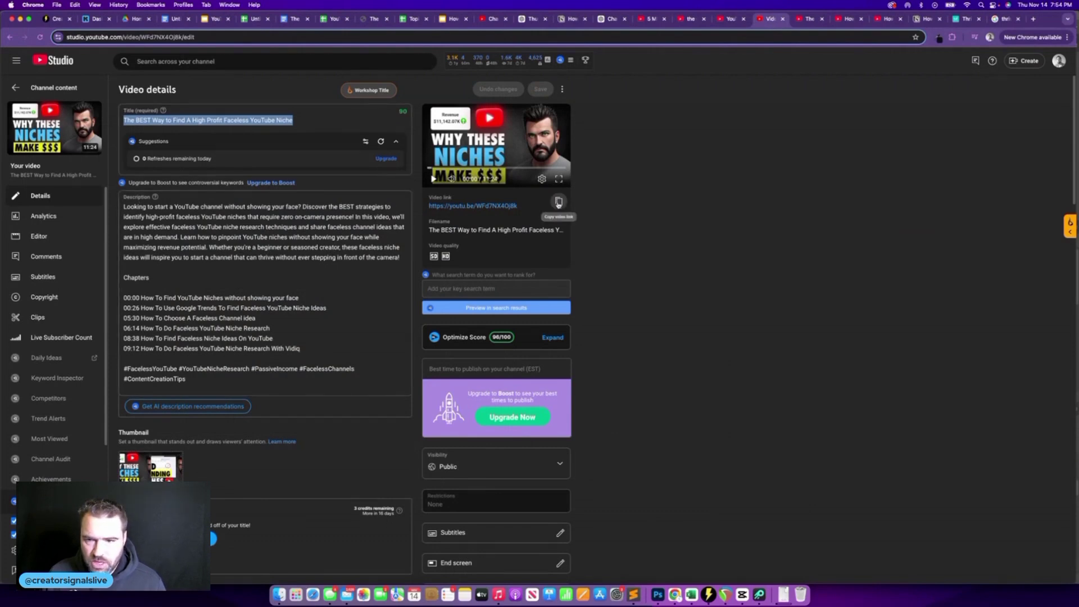
left_click(558, 201)
key("ctrl+Tab")
type("here:")
key("super+v")
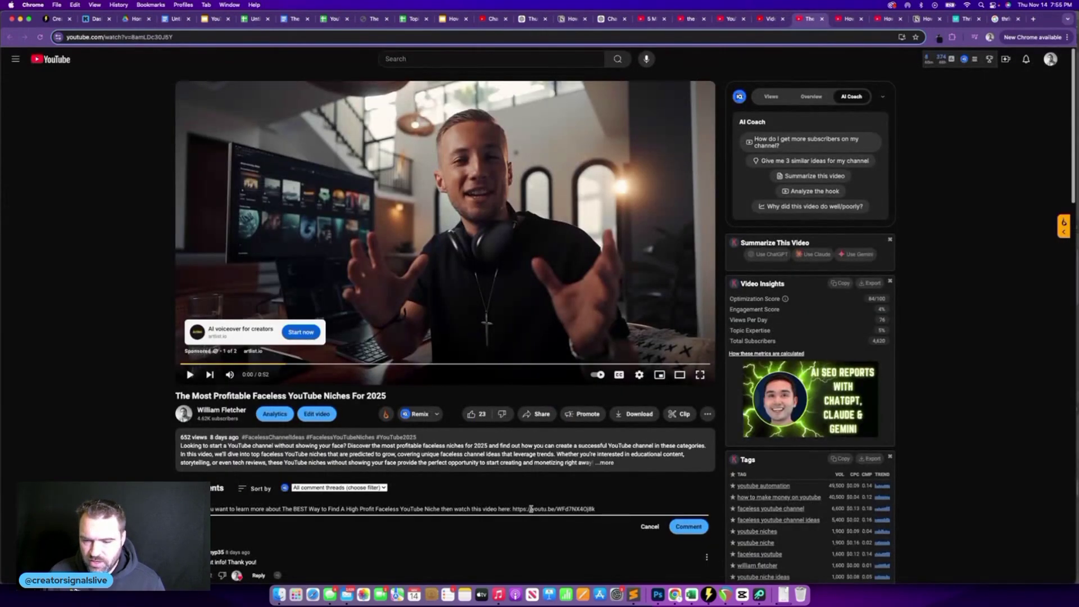
Post the comment and pin it.
left_click(688, 527)
scroll(697, 506, "down", 2)
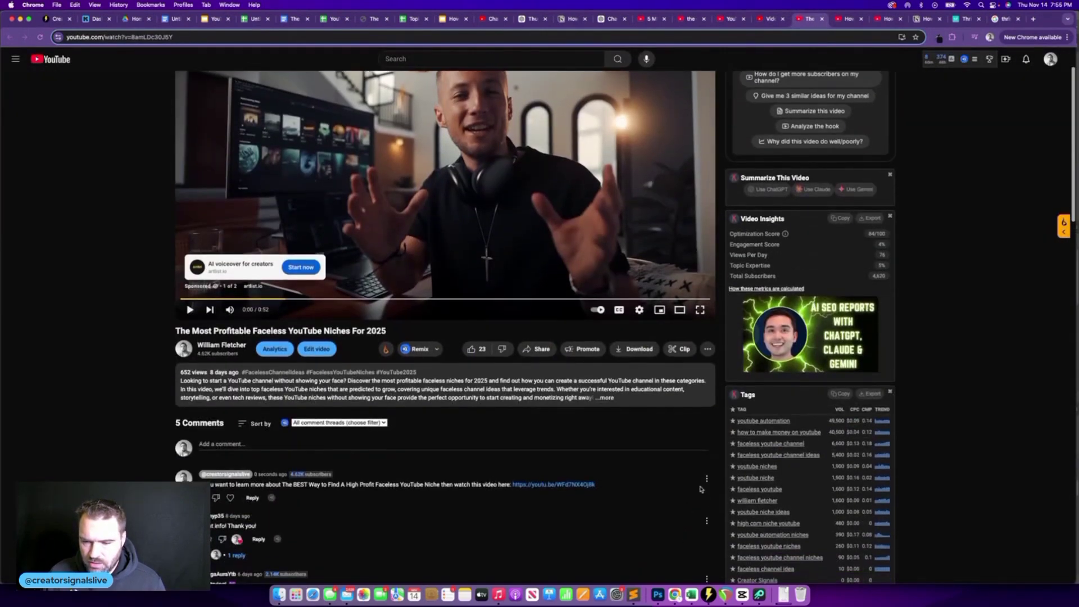
left_click(706, 478)
left_click(725, 501)
left_click(603, 339)
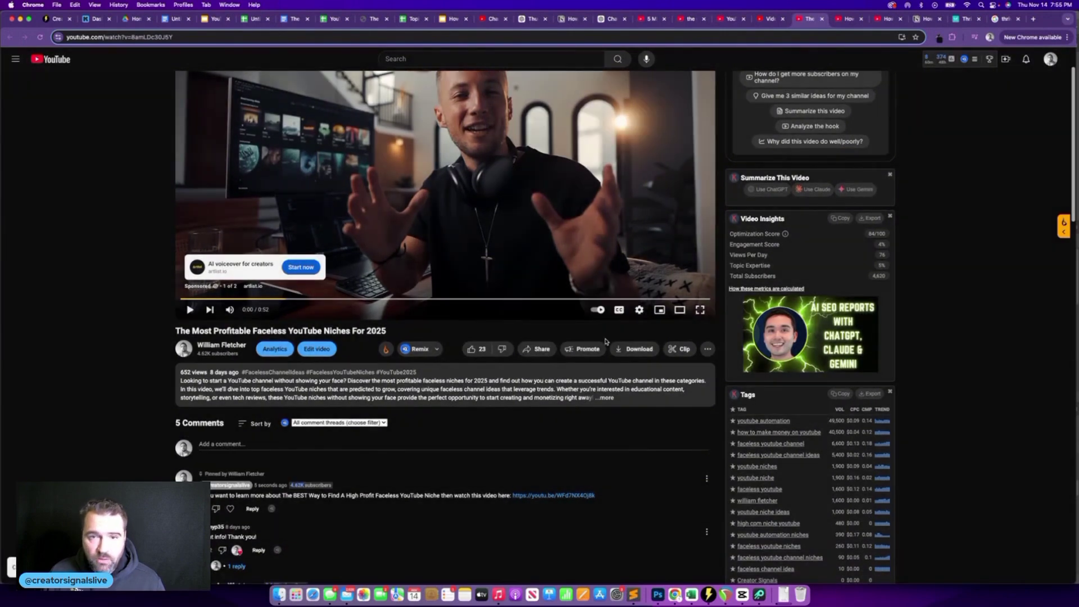